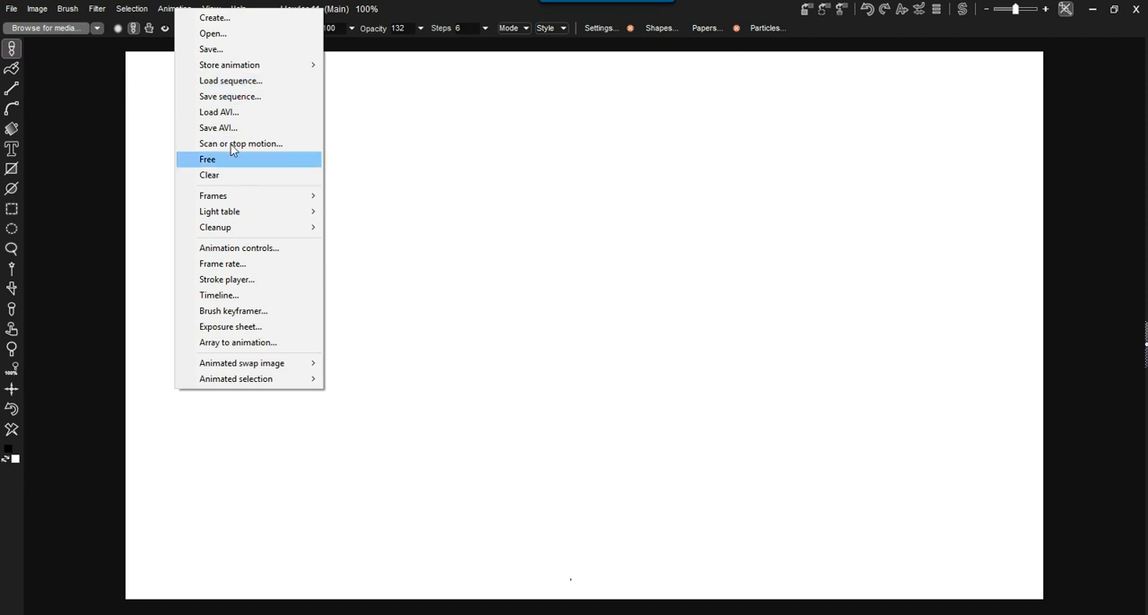
- Start loading an AVI animation, select cityscape01-liyuv1.avi in the lights-camera-action folder, and widen the file dialog and its preview pane
mouse_move(248, 65)
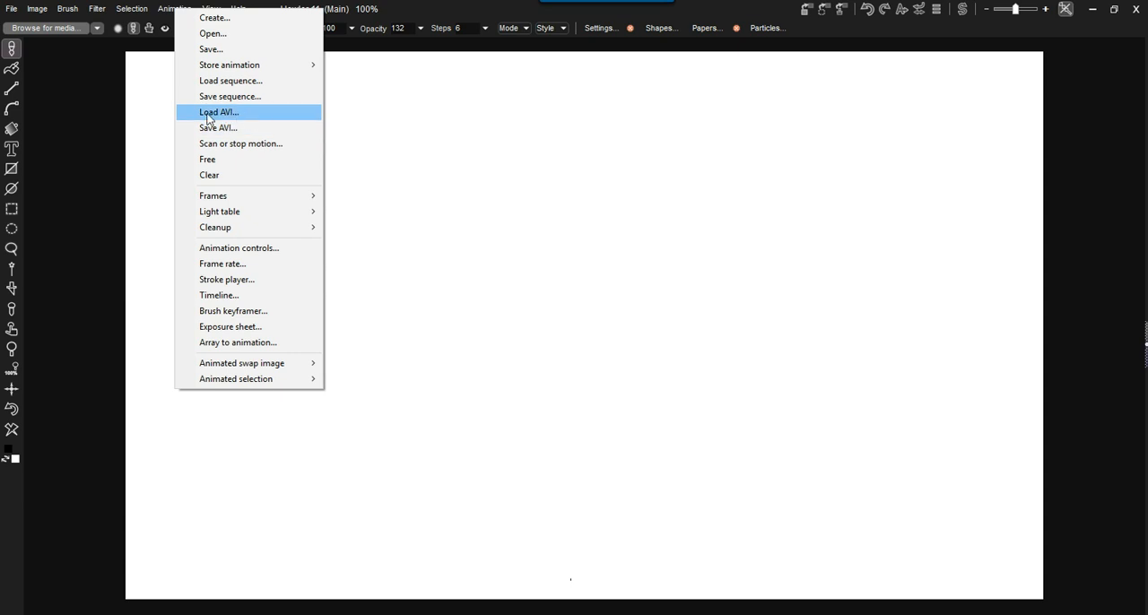
left_click(221, 116)
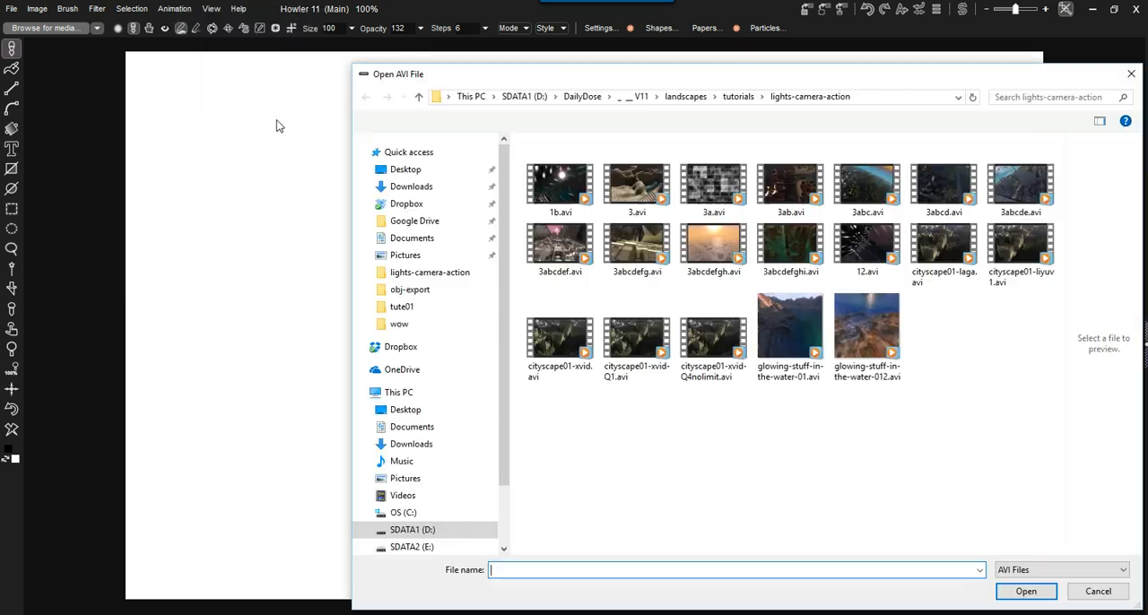
left_click_drag(665, 75, 405, 54)
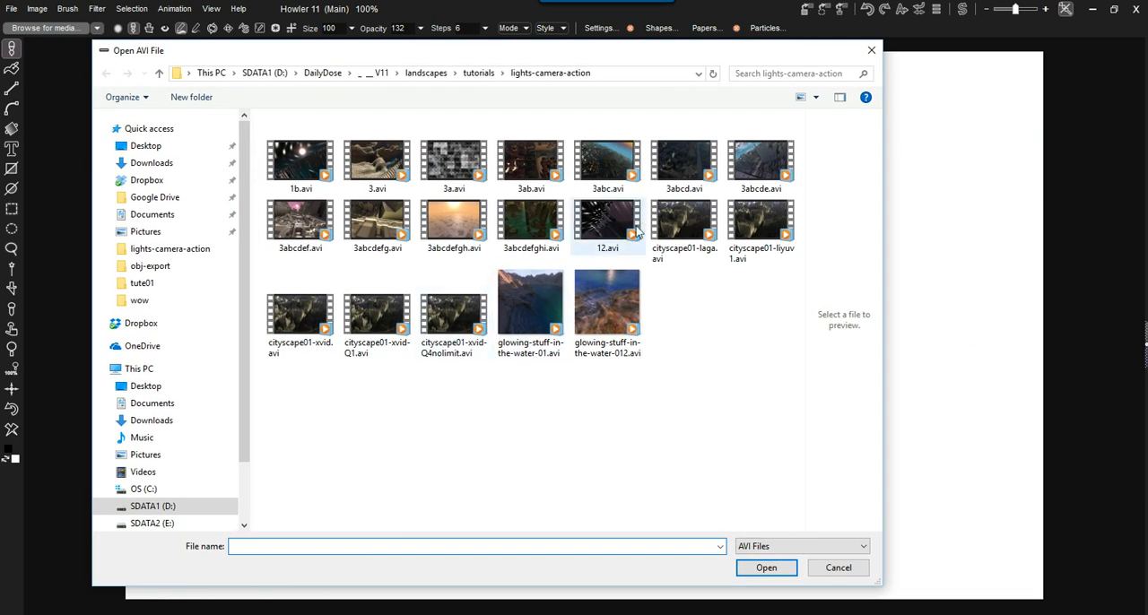
left_click(716, 232)
left_click(761, 224)
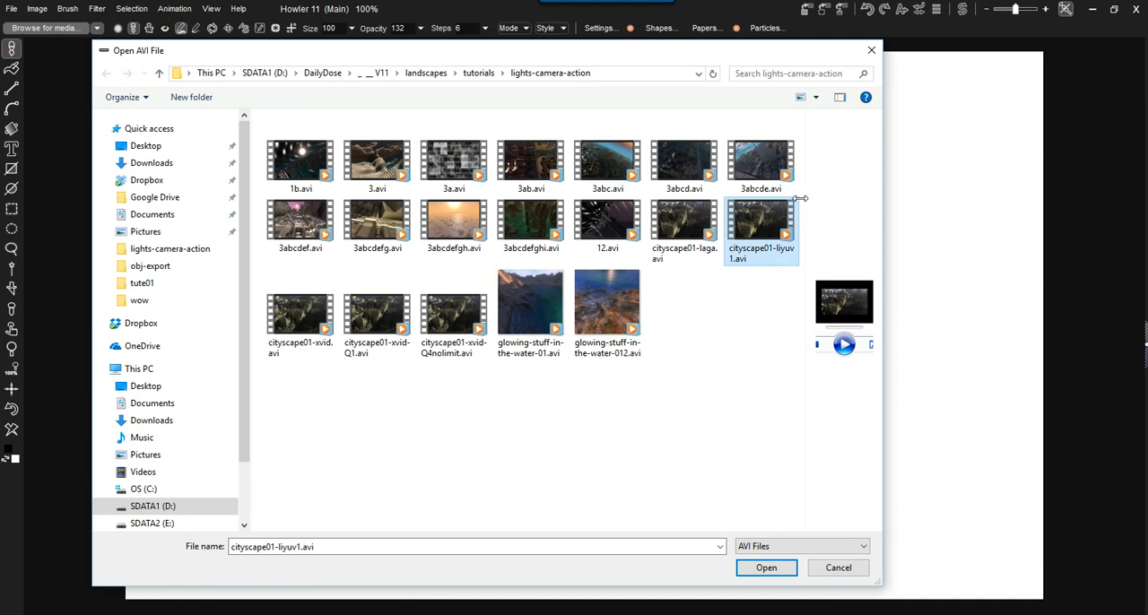
left_click_drag(804, 205, 532, 206)
left_click_drag(883, 216, 1009, 215)
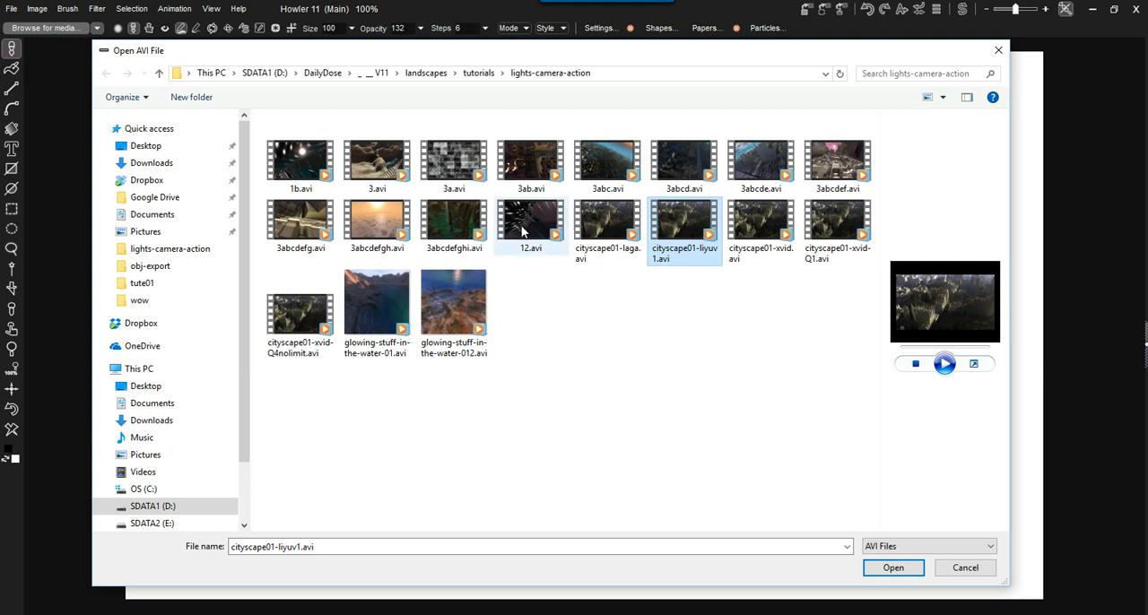
- Play the preview of 3abc.avi and enlarge the preview pane
left_click(454, 220)
left_click(451, 172)
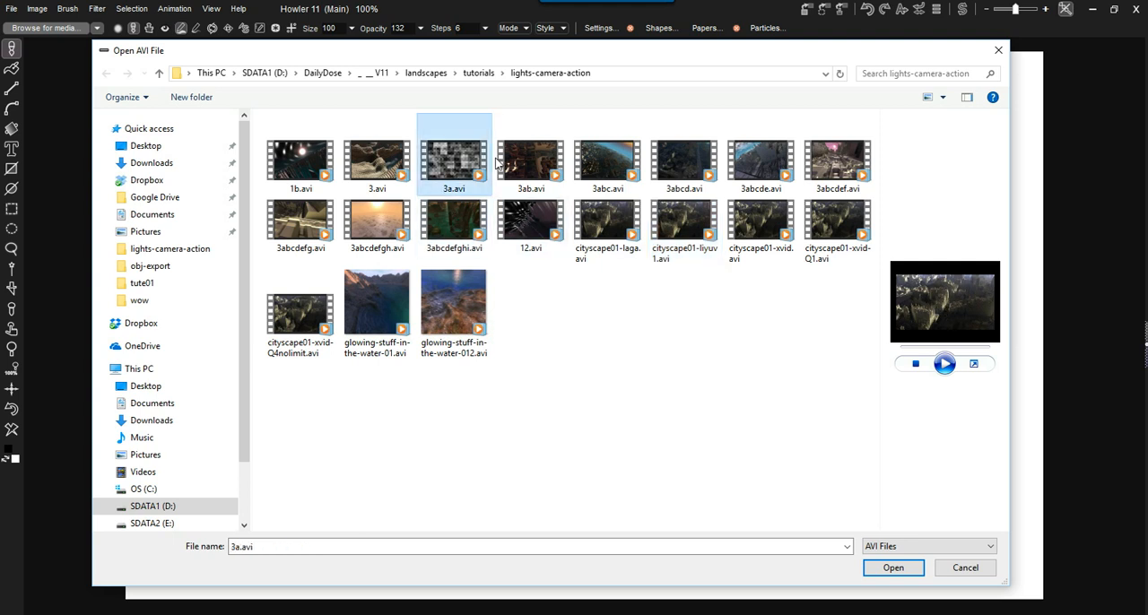
left_click(608, 165)
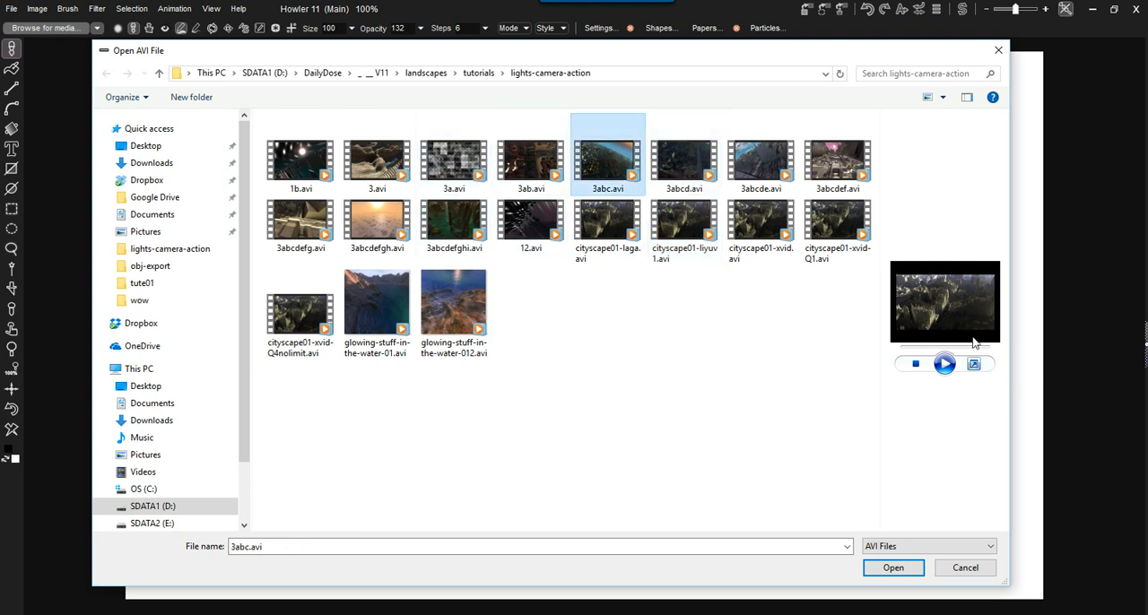
left_click(945, 364)
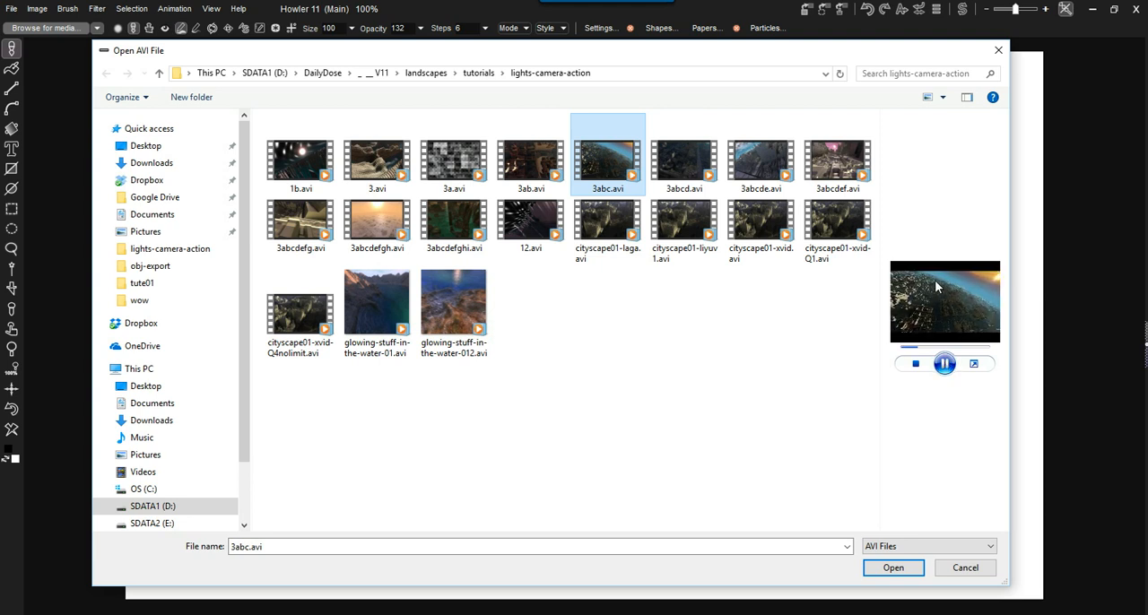
left_click_drag(883, 289, 619, 274)
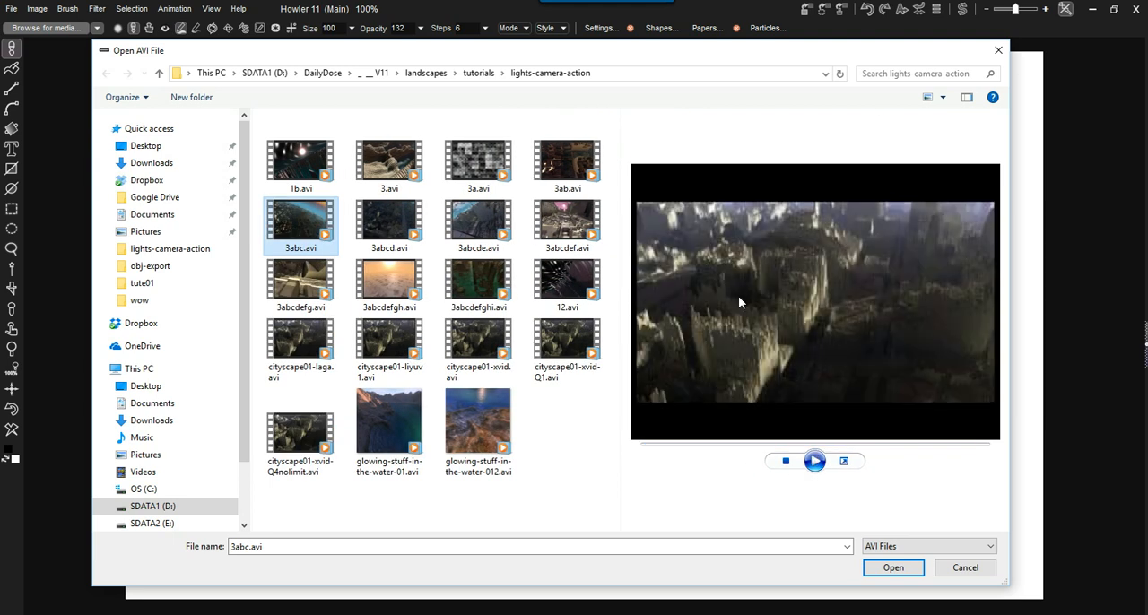
- Compare the file details of the cityscape01 laga, liyuv1, xvid and xvid-Q1 AVI versions
left_click(563, 280)
left_click(391, 356)
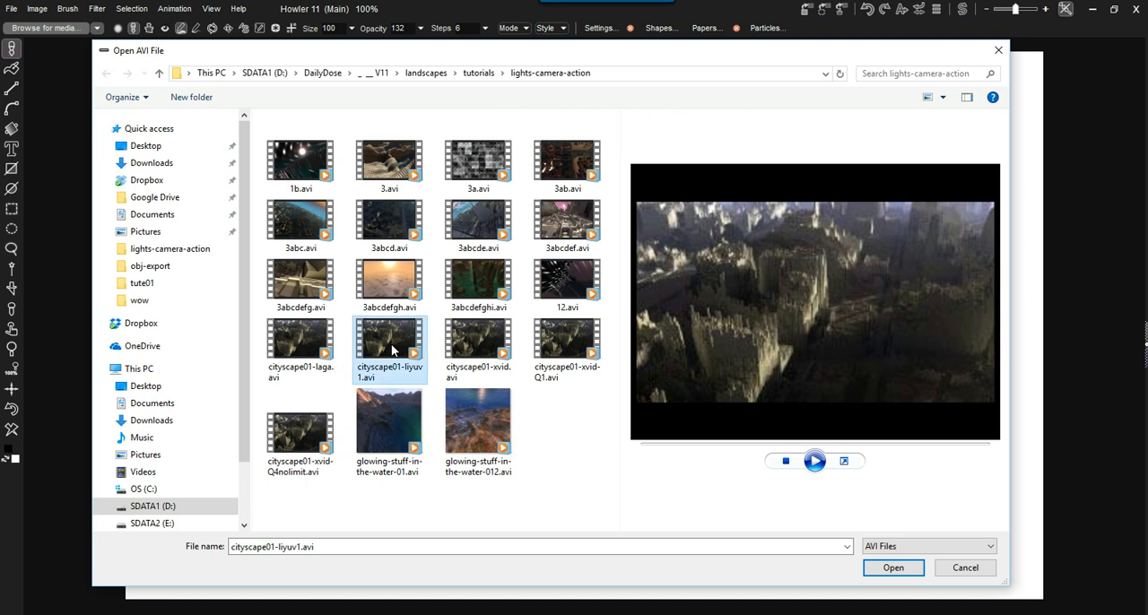
left_click(300, 345)
left_click(570, 281)
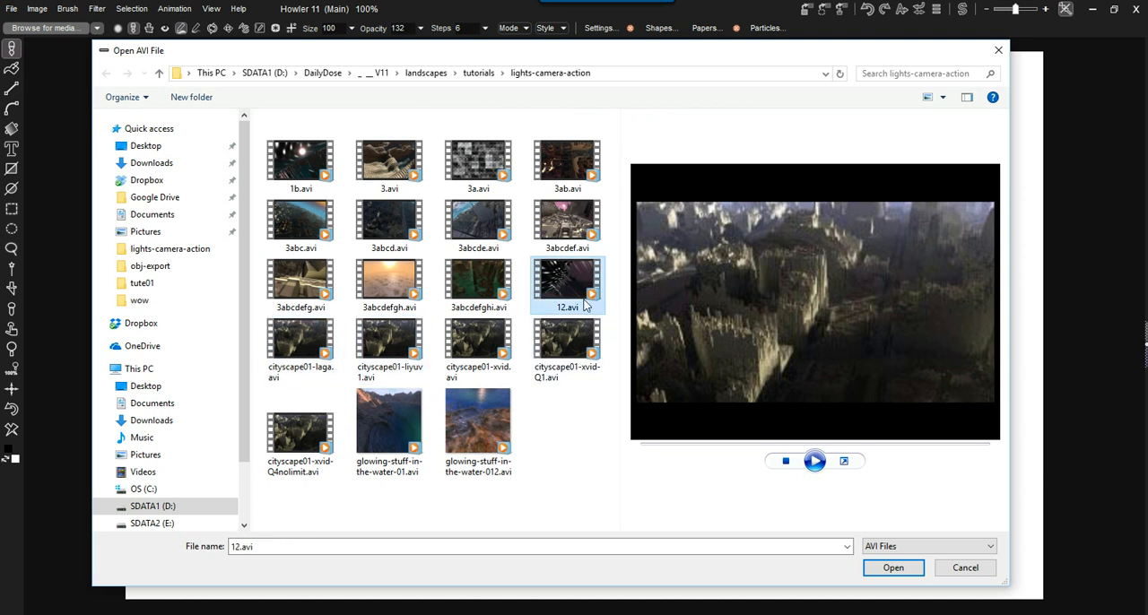
left_click(298, 339)
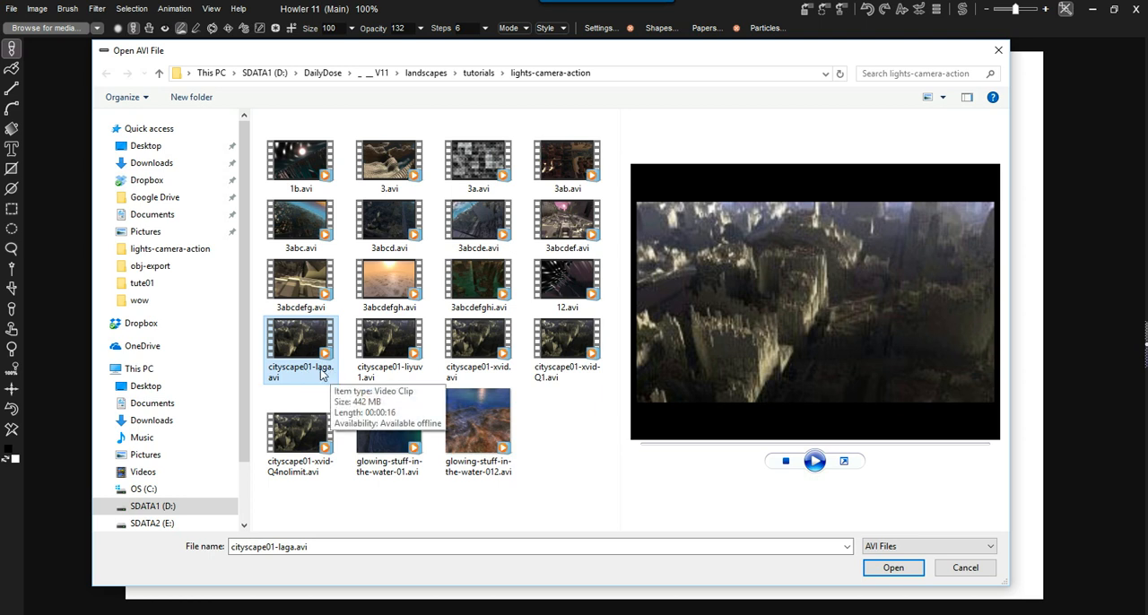
left_click(394, 381)
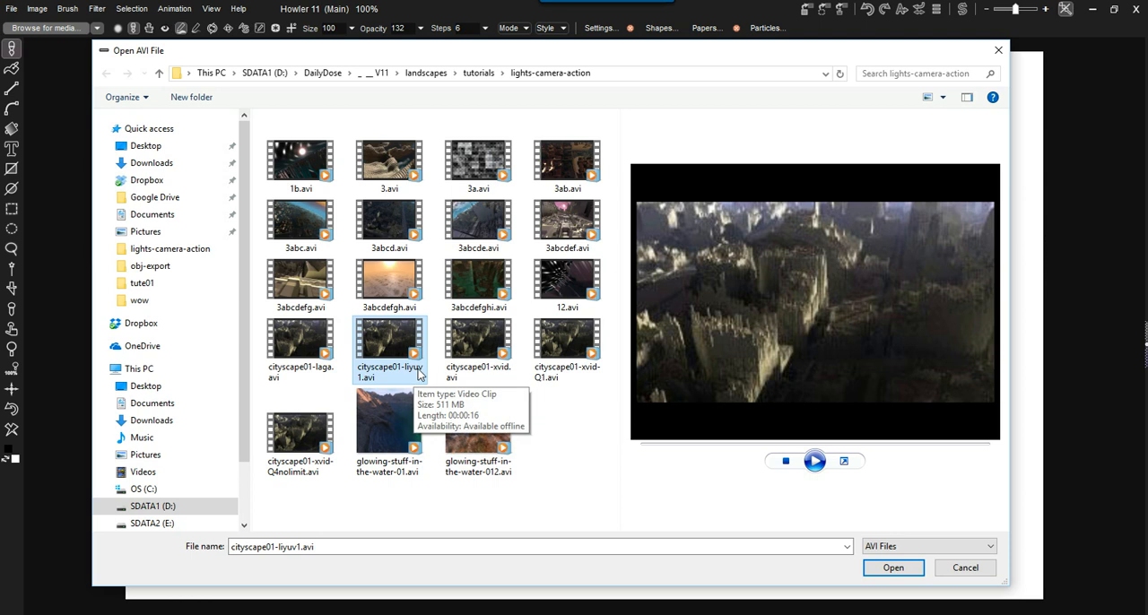
left_click(489, 346)
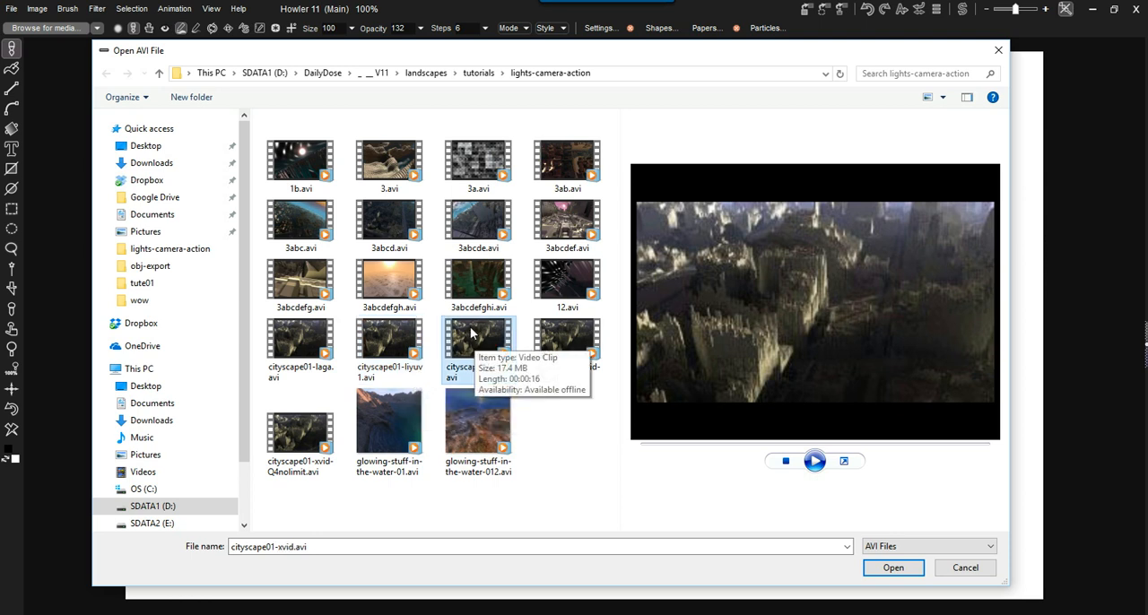
left_click(561, 330)
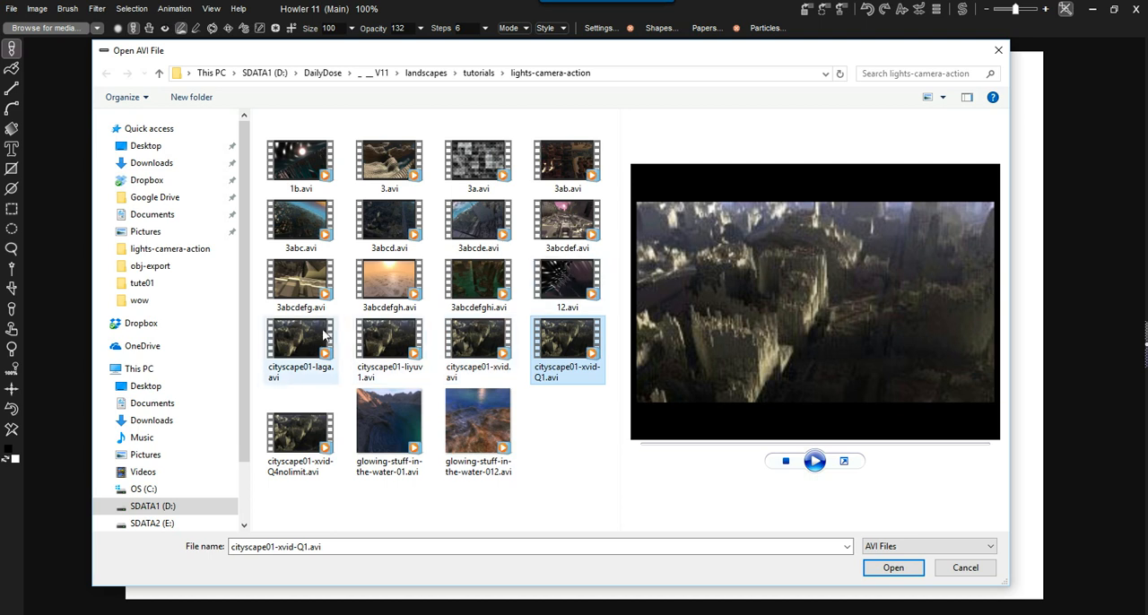
left_click(291, 340)
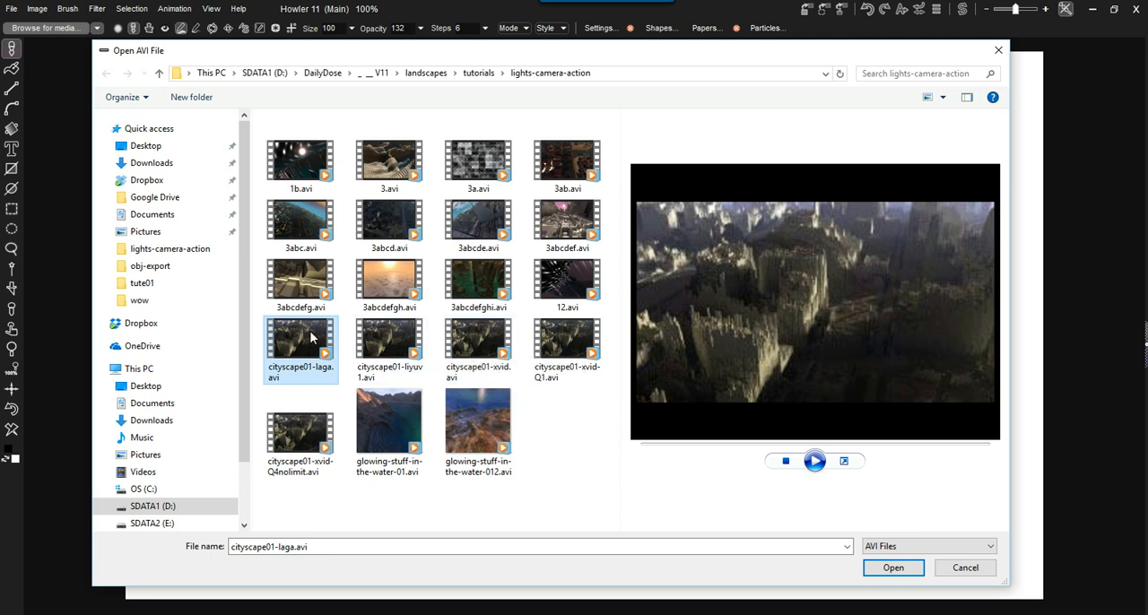
left_click(403, 337)
left_click(472, 338)
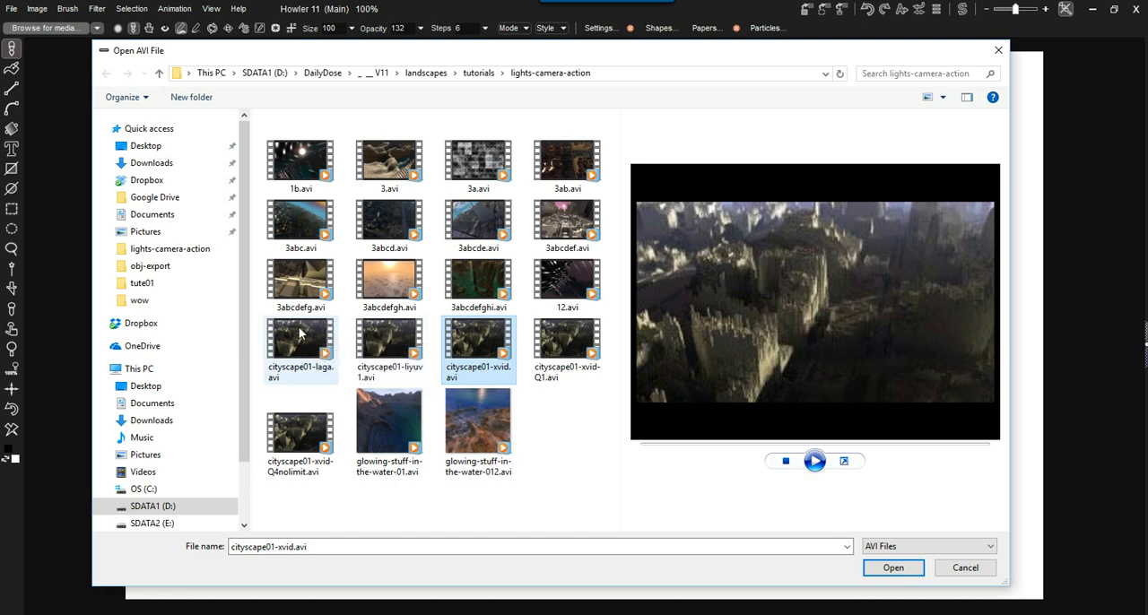
left_click(300, 334)
left_click(480, 343)
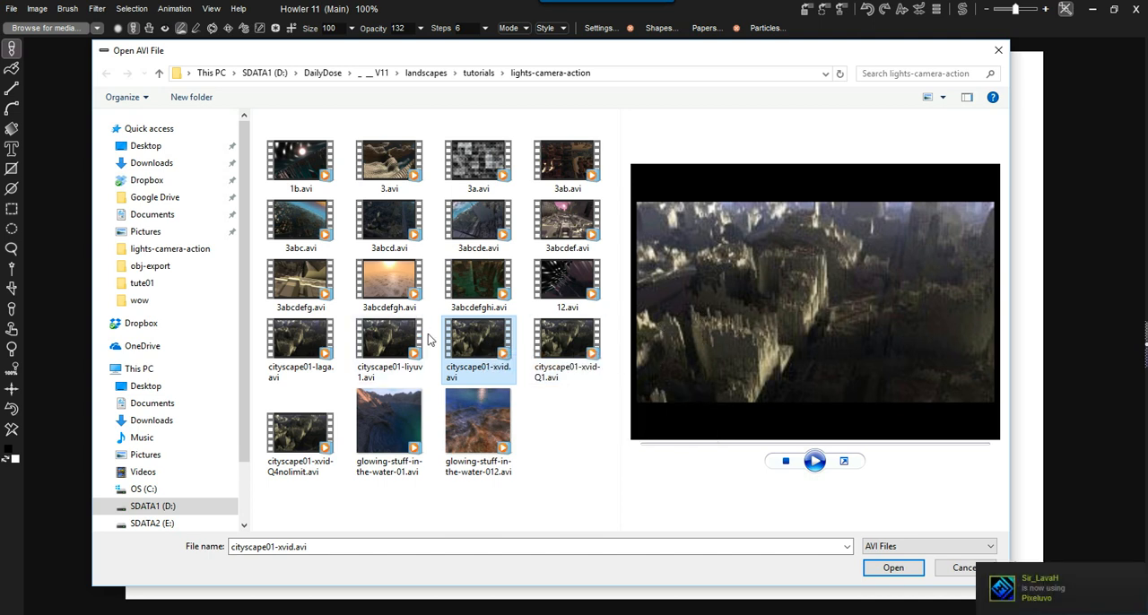
left_click(386, 339)
left_click(467, 341)
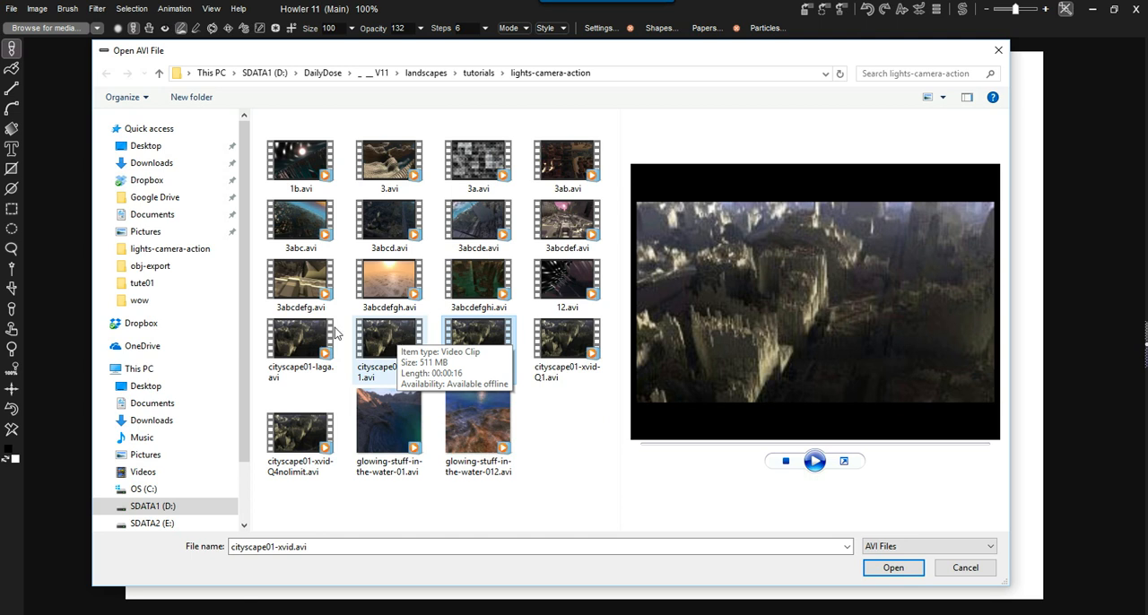
- Preview cityscape01-laga.avi briefly and open it for loading
left_click(296, 336)
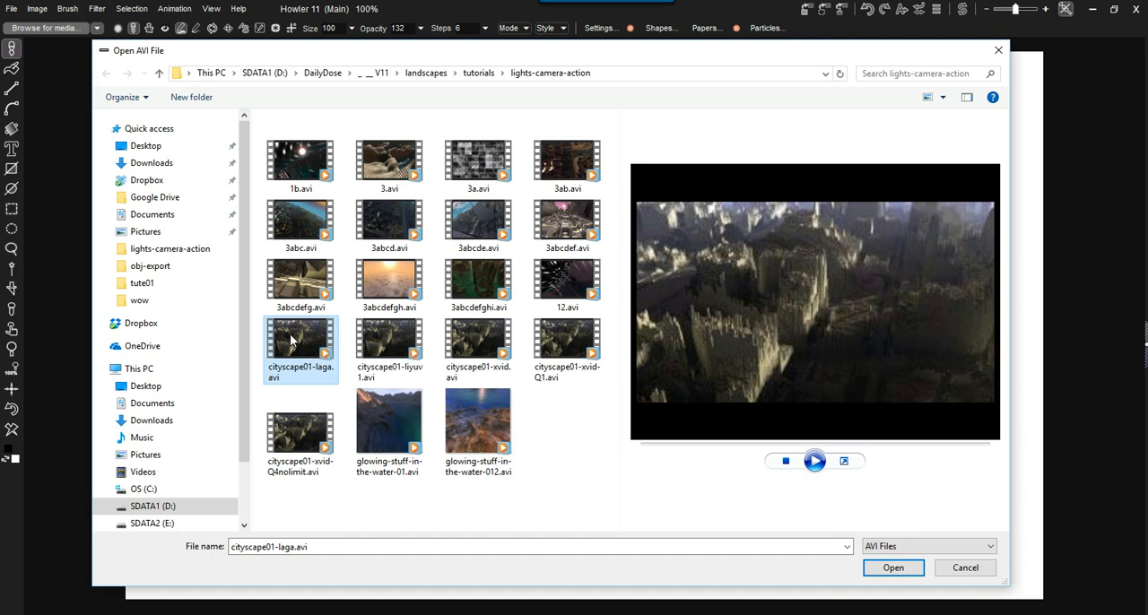
left_click(814, 461)
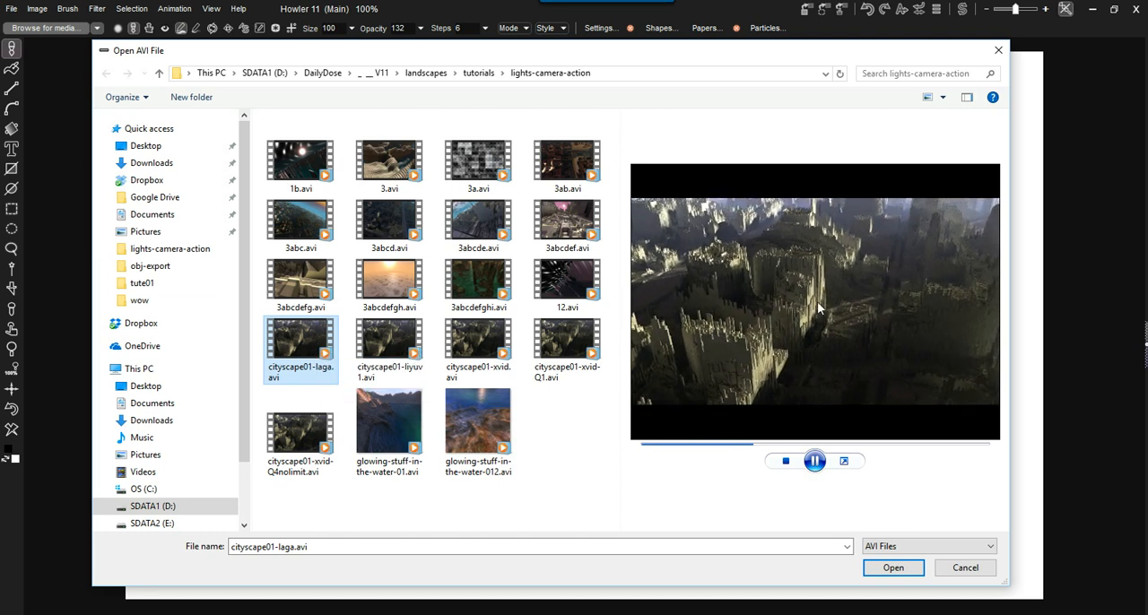
left_click(814, 461)
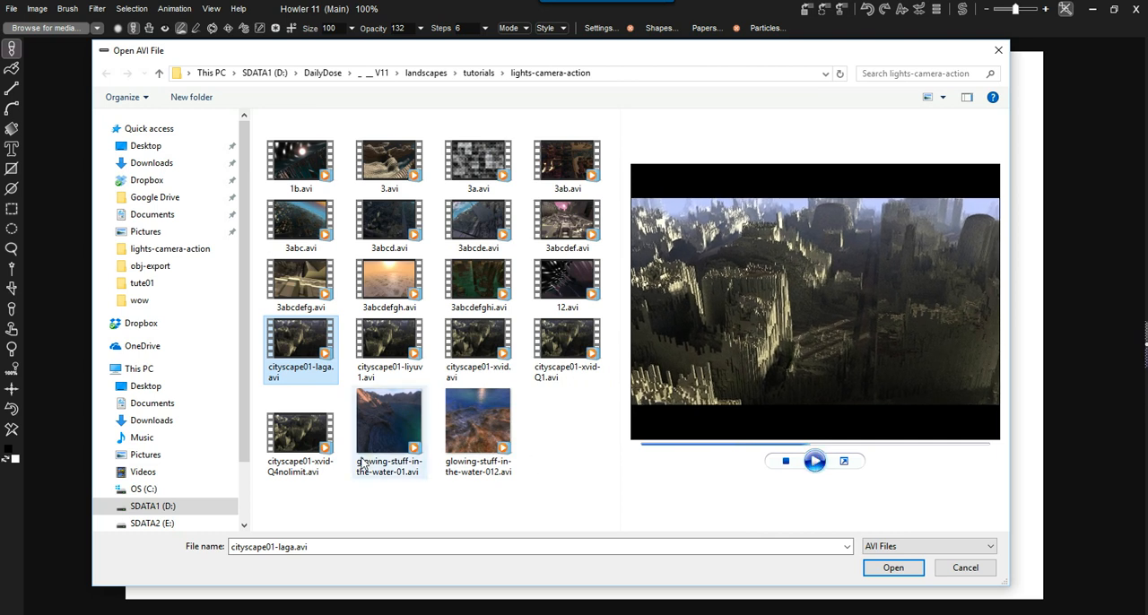
double_click(301, 355)
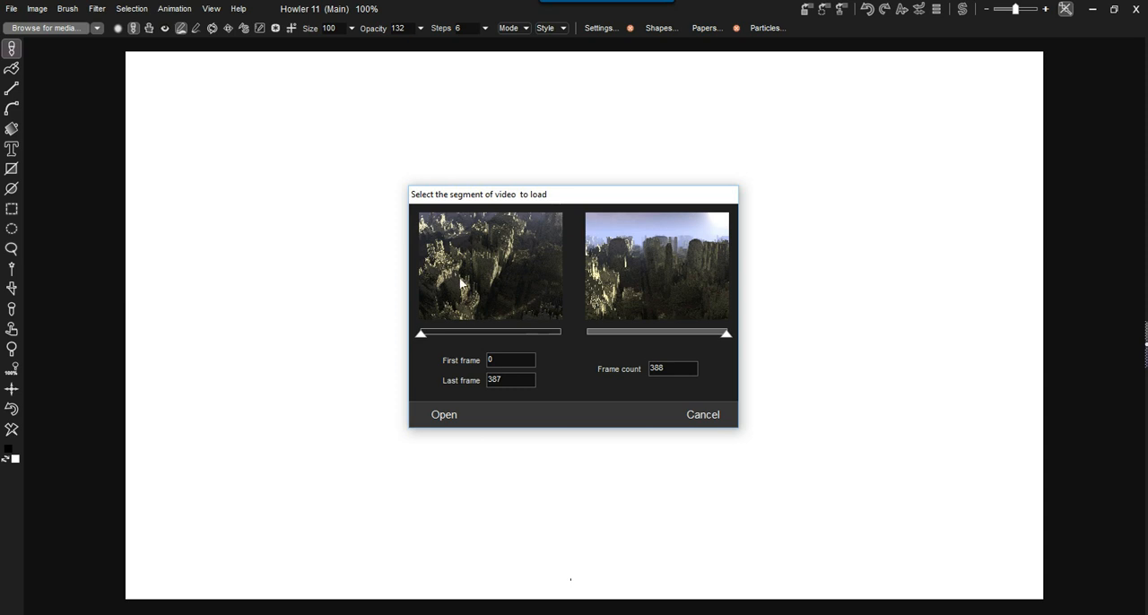
- Try narrowing the video segment to frame 190 as both first and last frame
left_click_drag(541, 199, 497, 178)
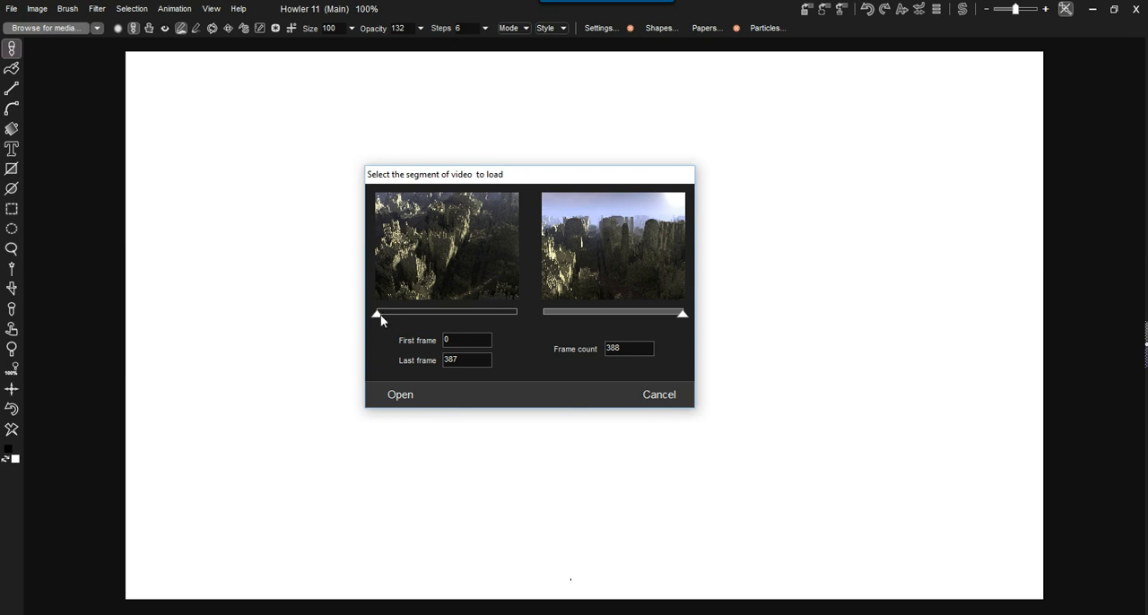
left_click_drag(382, 314, 356, 311)
left_click_drag(681, 316, 612, 313)
left_click_drag(378, 318, 524, 316)
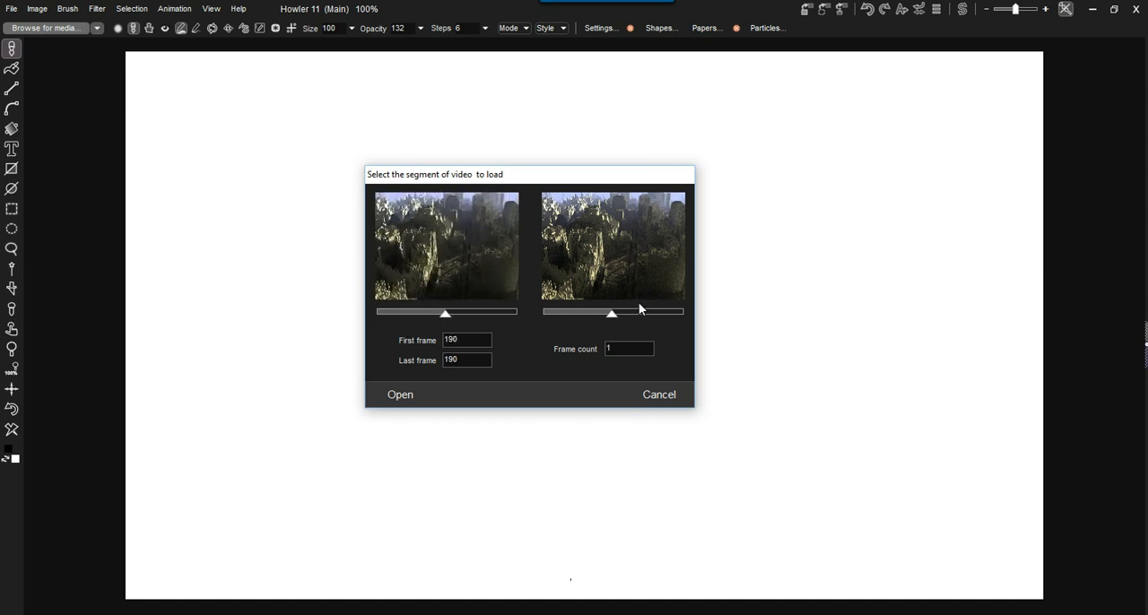
- Set the video segment to the full range from frame 0 to frame 387 and load it
left_click_drag(616, 317, 690, 321)
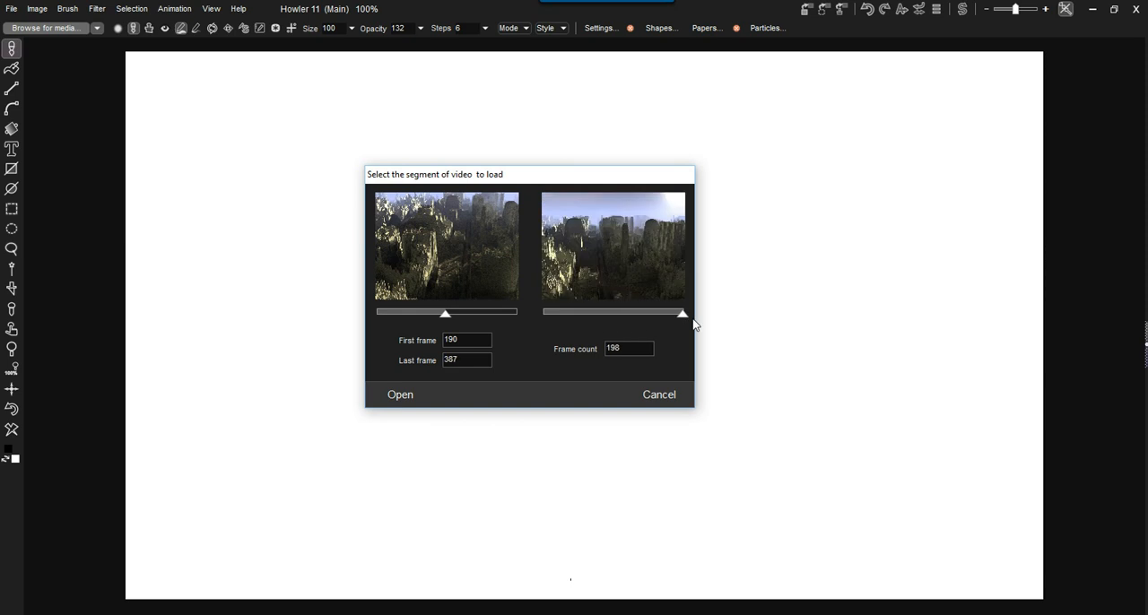
left_click_drag(446, 315, 359, 318)
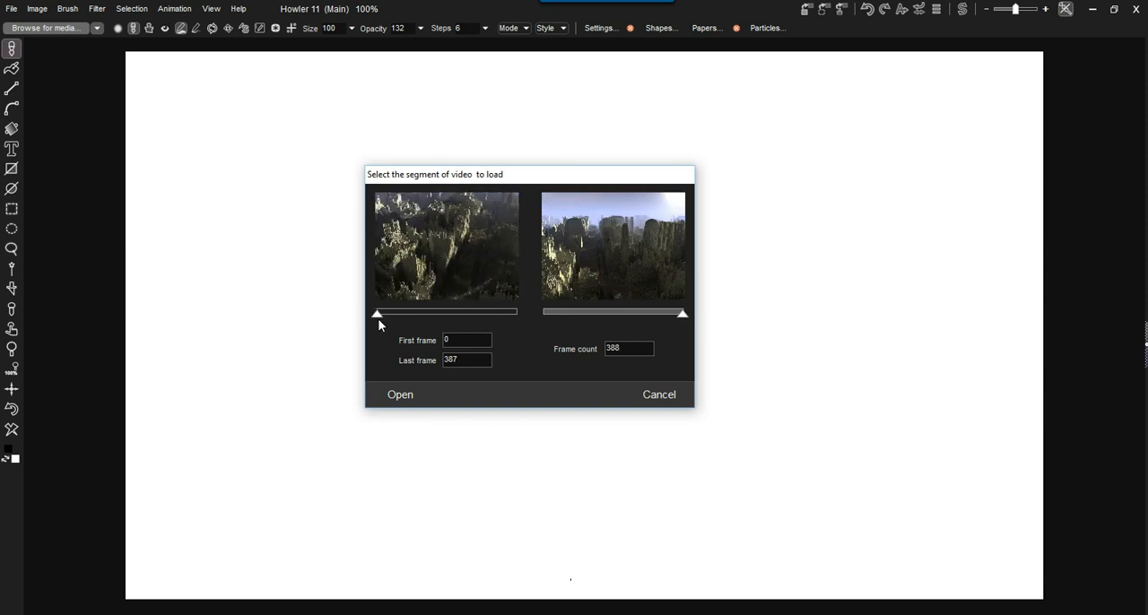
left_click(399, 394)
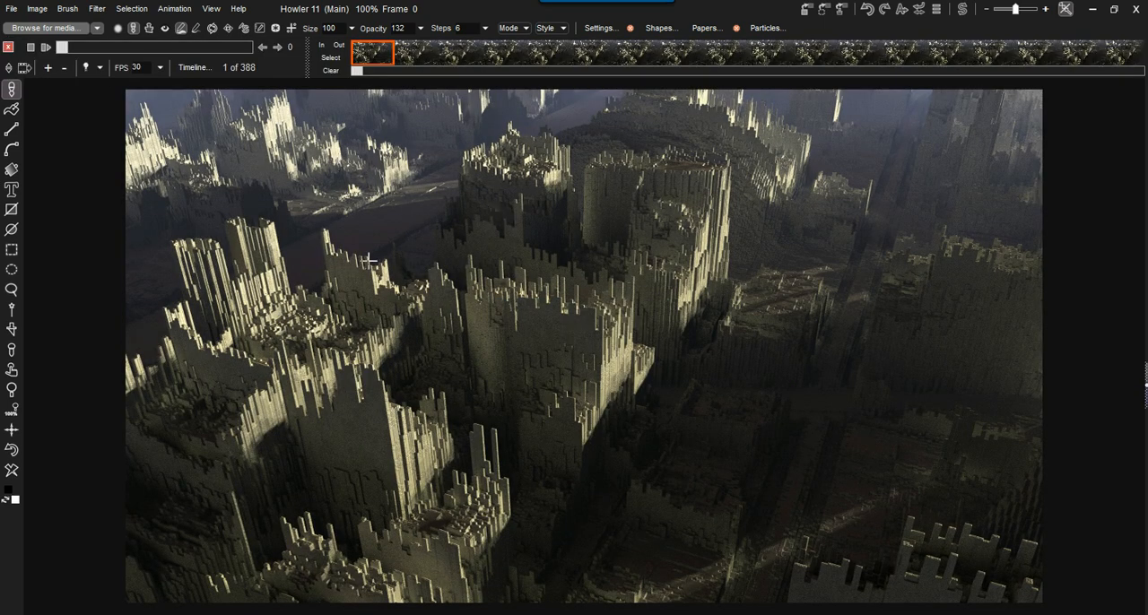
- Scrub back and forth through the loaded cityscape animation, stopping at frame 185
left_click_drag(69, 45, 96, 51)
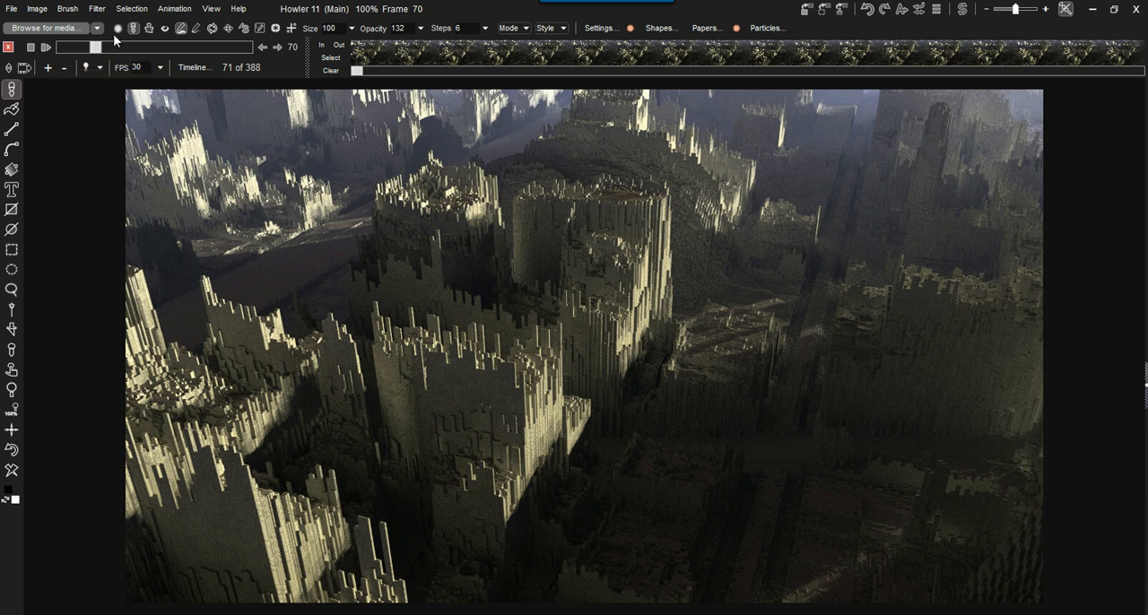
mouse_move(119, 49)
left_mouse_down()
mouse_move(204, 48)
mouse_move(109, 51)
left_mouse_up()
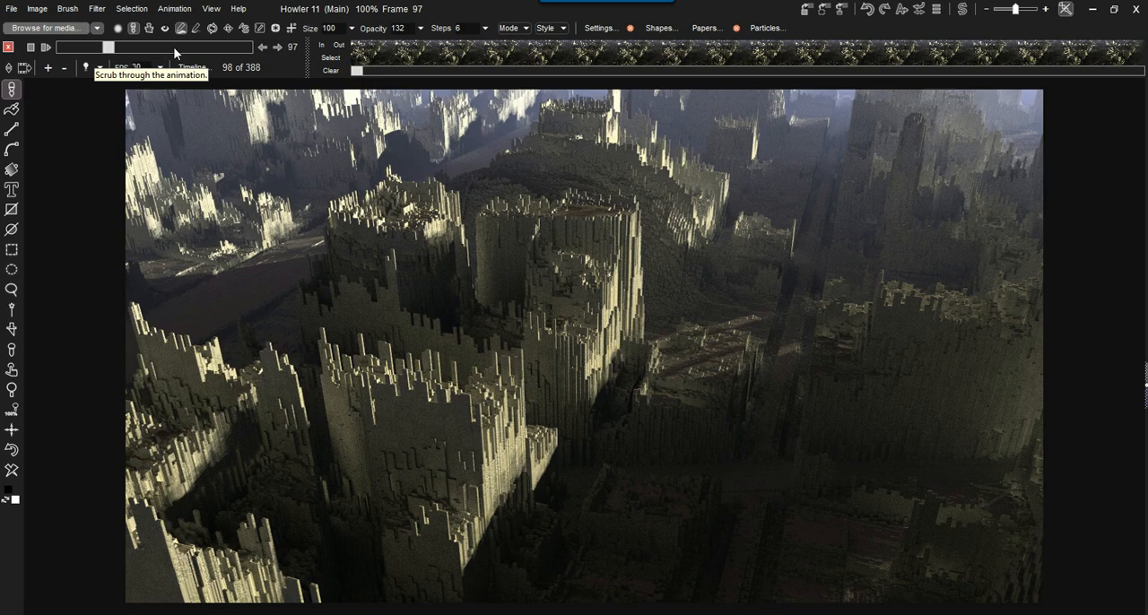
left_click_drag(110, 47, 61, 46)
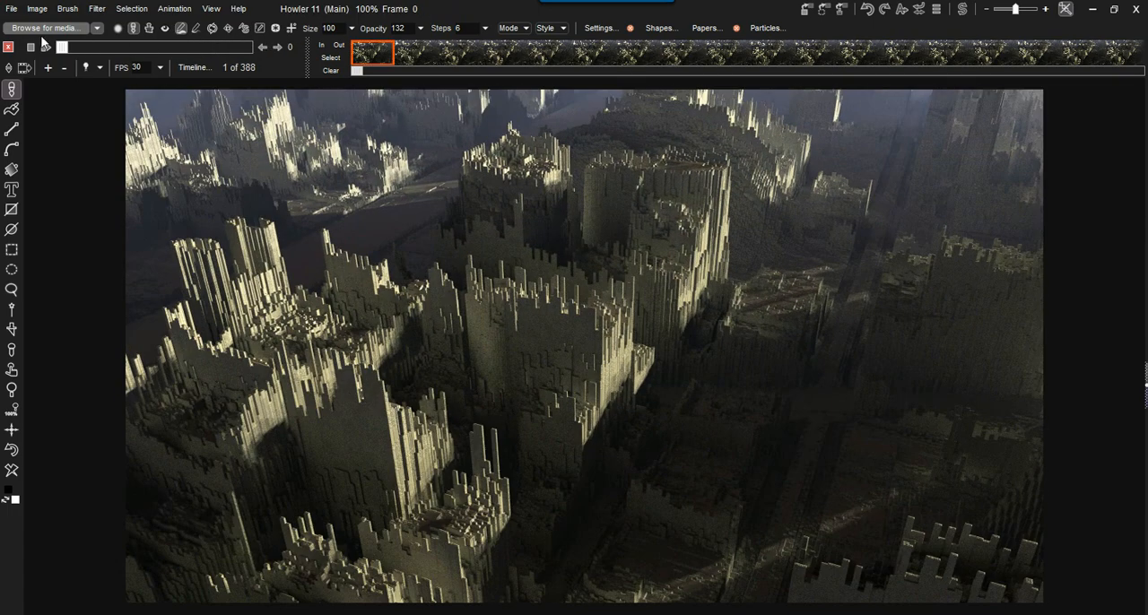
mouse_move(152, 44)
left_mouse_down()
mouse_move(166, 46)
mouse_move(79, 41)
mouse_move(147, 37)
left_mouse_up()
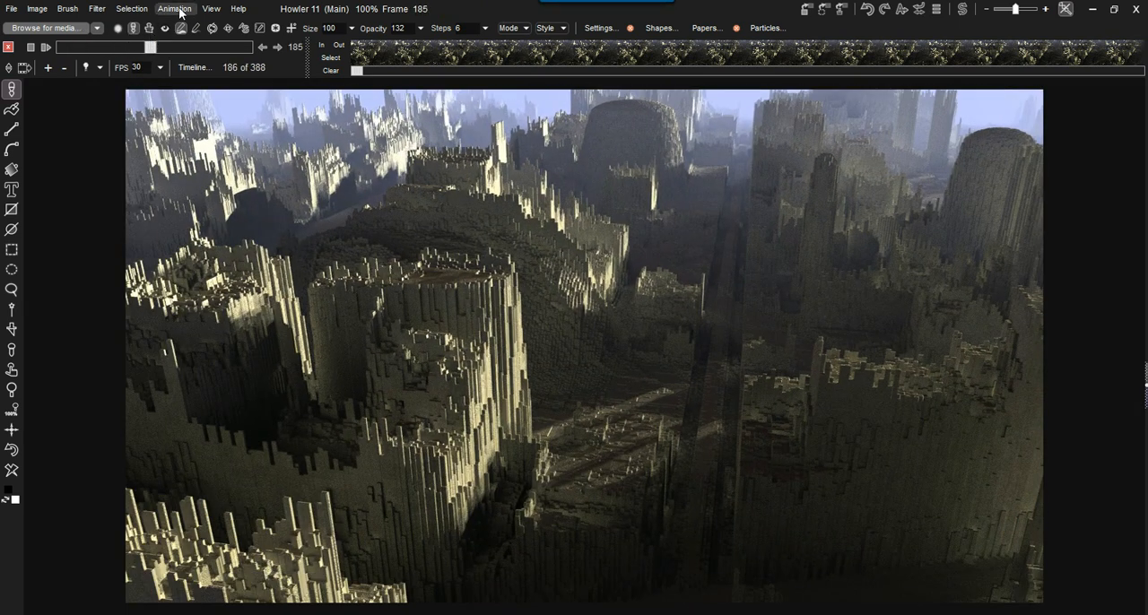
- Store the animation to memory and move its floating Anim window lower over the canvas
left_click(179, 11)
mouse_move(231, 69)
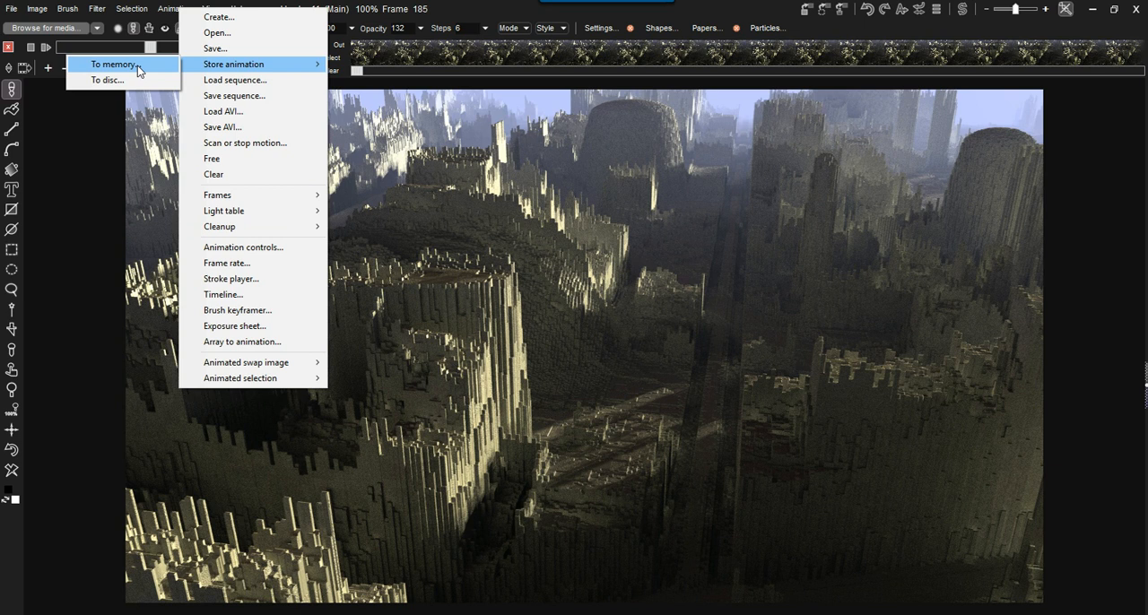
left_click(137, 66)
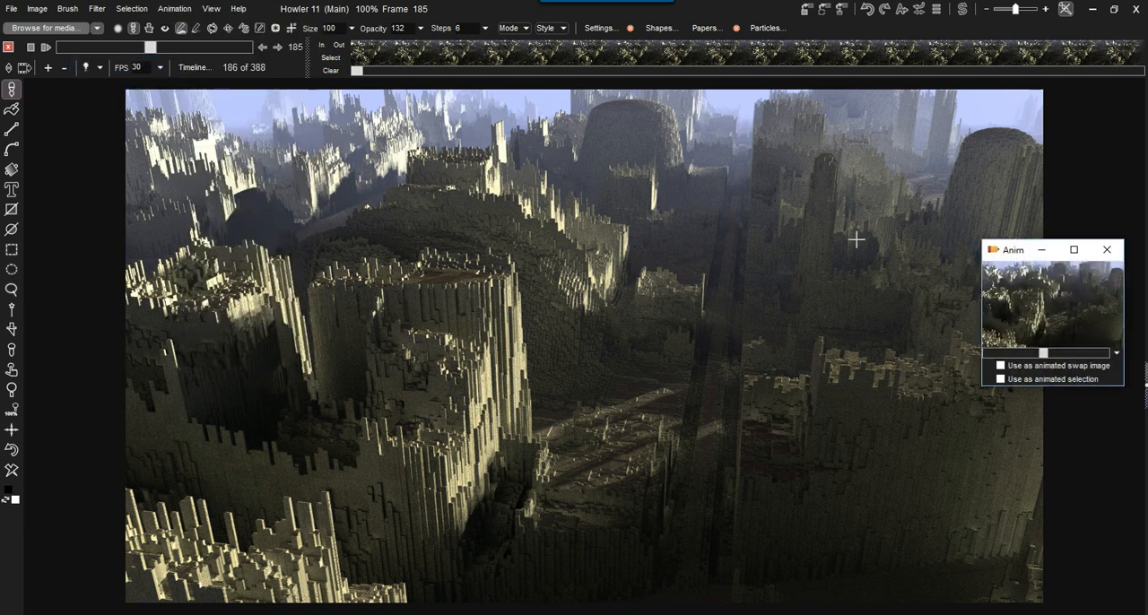
left_click_drag(1008, 250, 1000, 326)
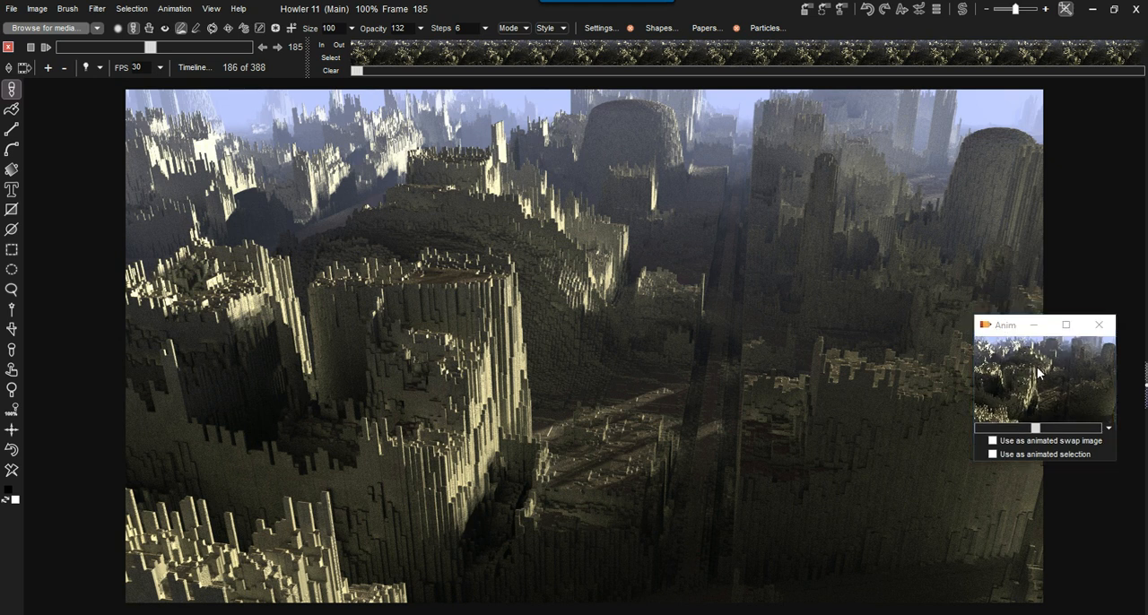
- Restore the stored animation from memory as the current animation and save it as "save and stop talking.dwa" in the lights-camera-action folder
left_click(1039, 373)
left_click(606, 357)
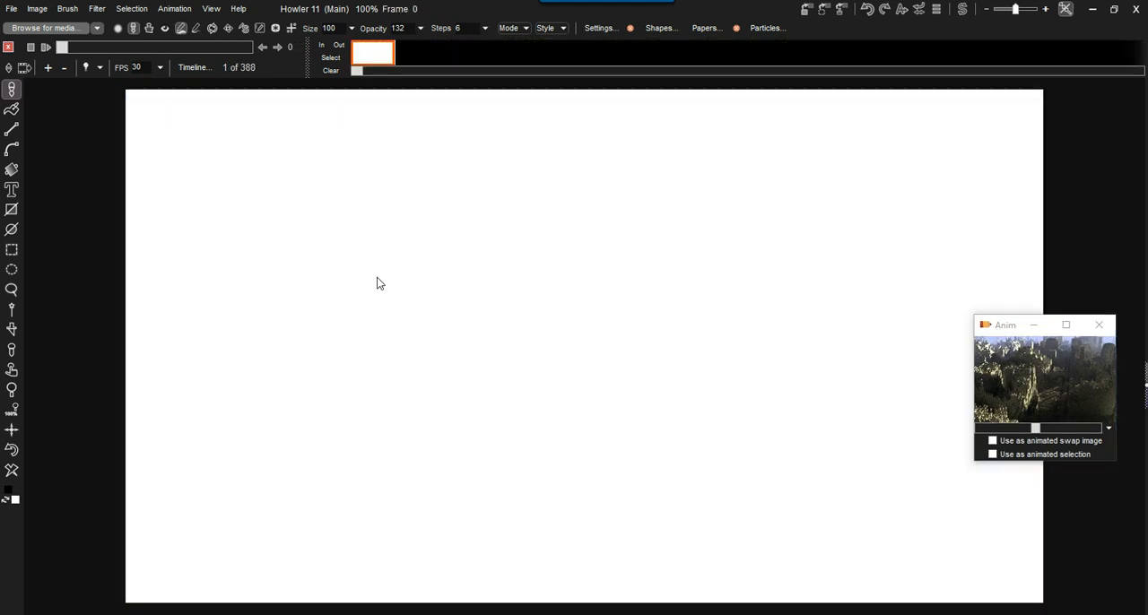
left_click(175, 9)
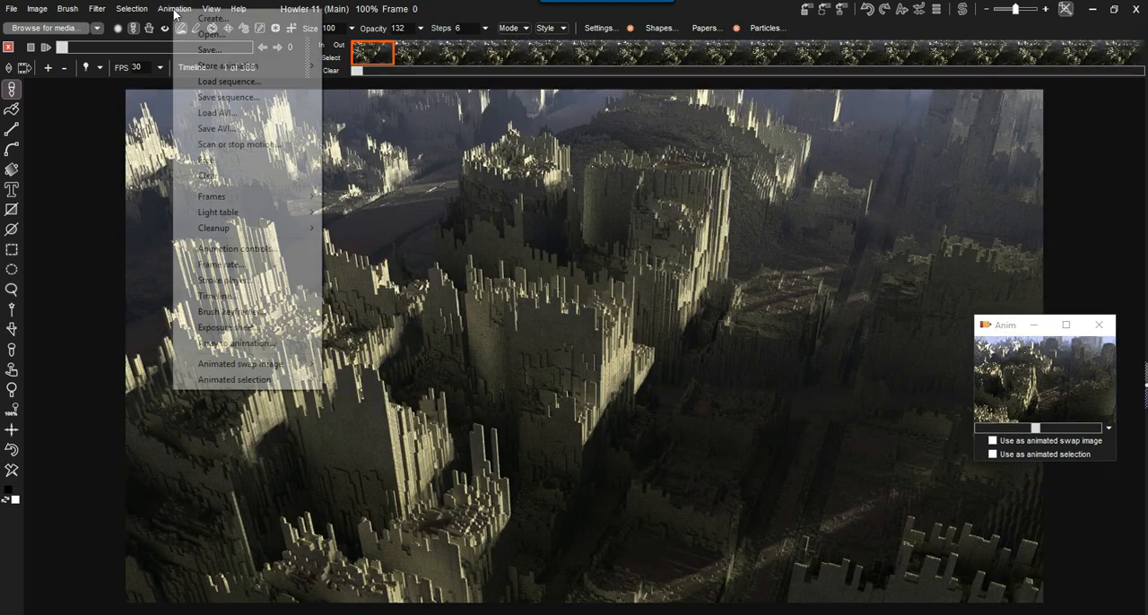
left_click(226, 50)
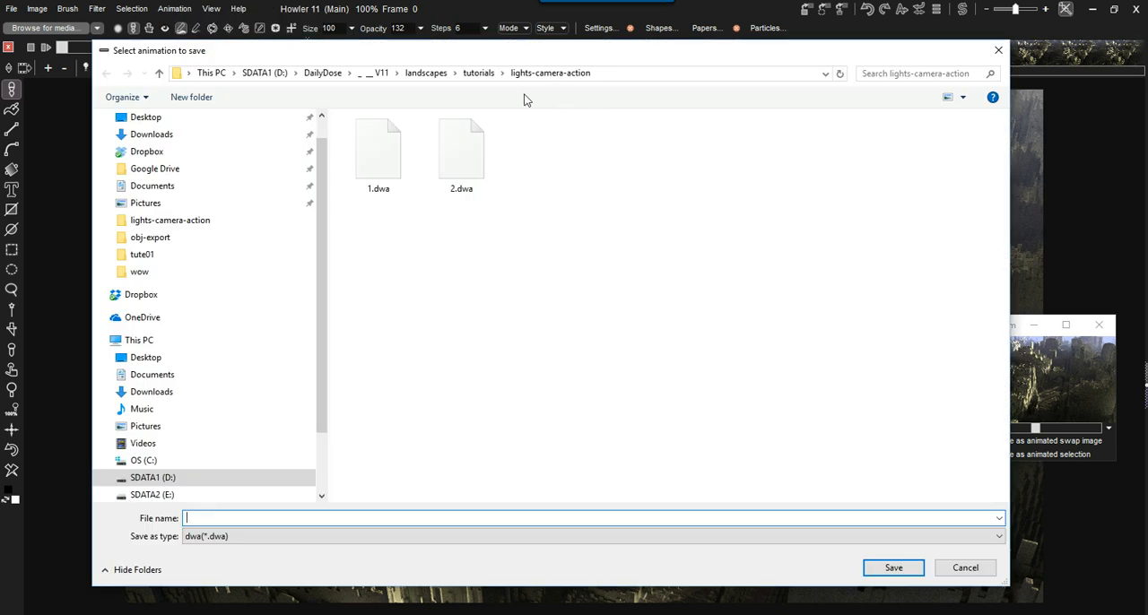
type("save and stop talking")
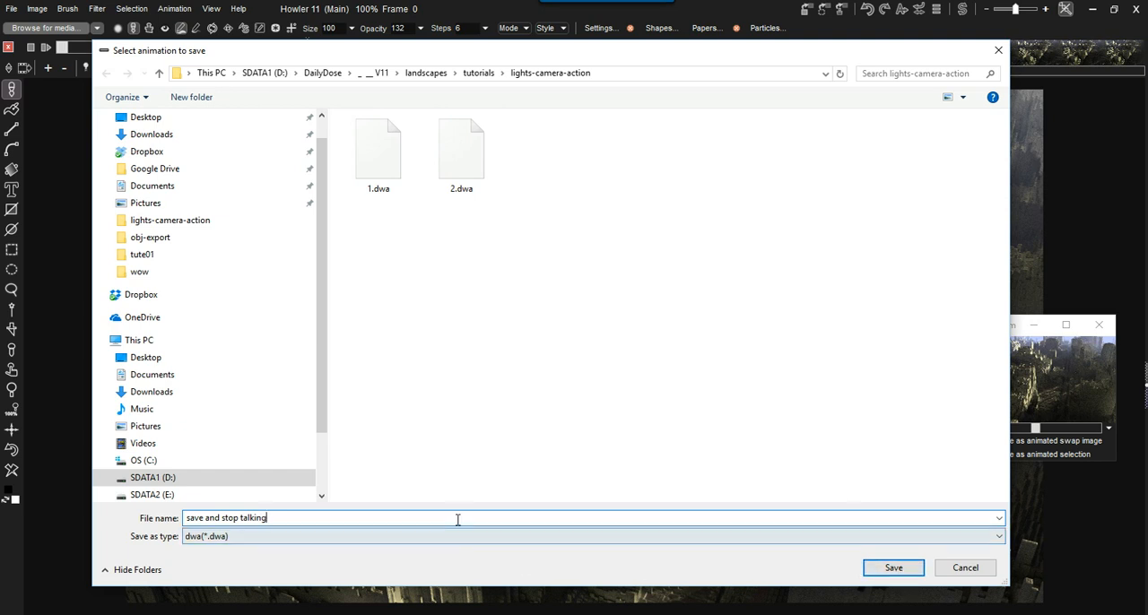
type(".dwa")
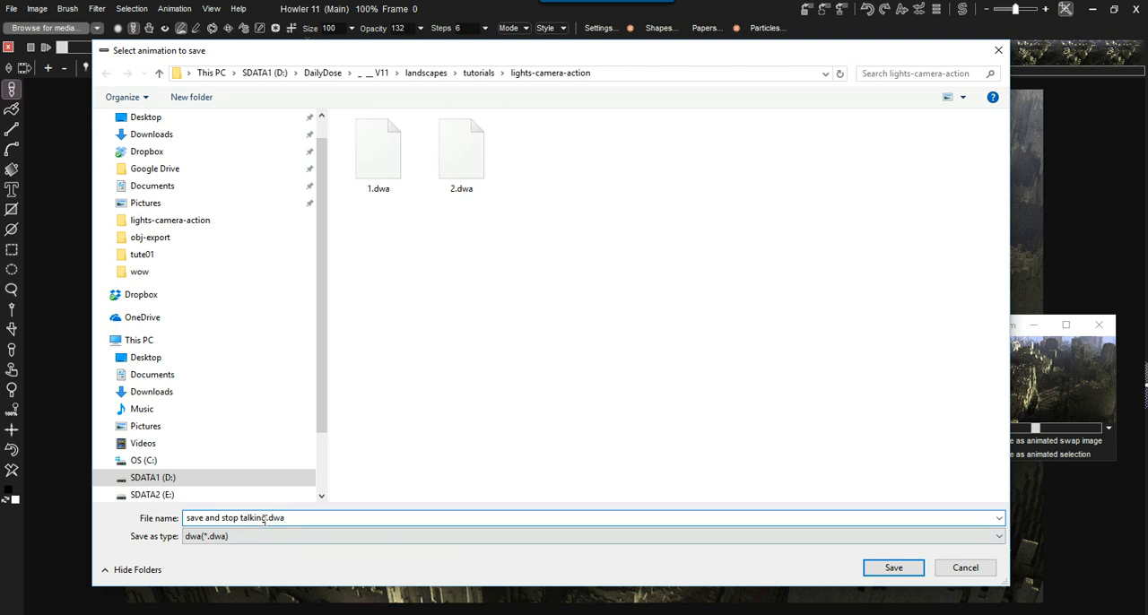
left_click(899, 568)
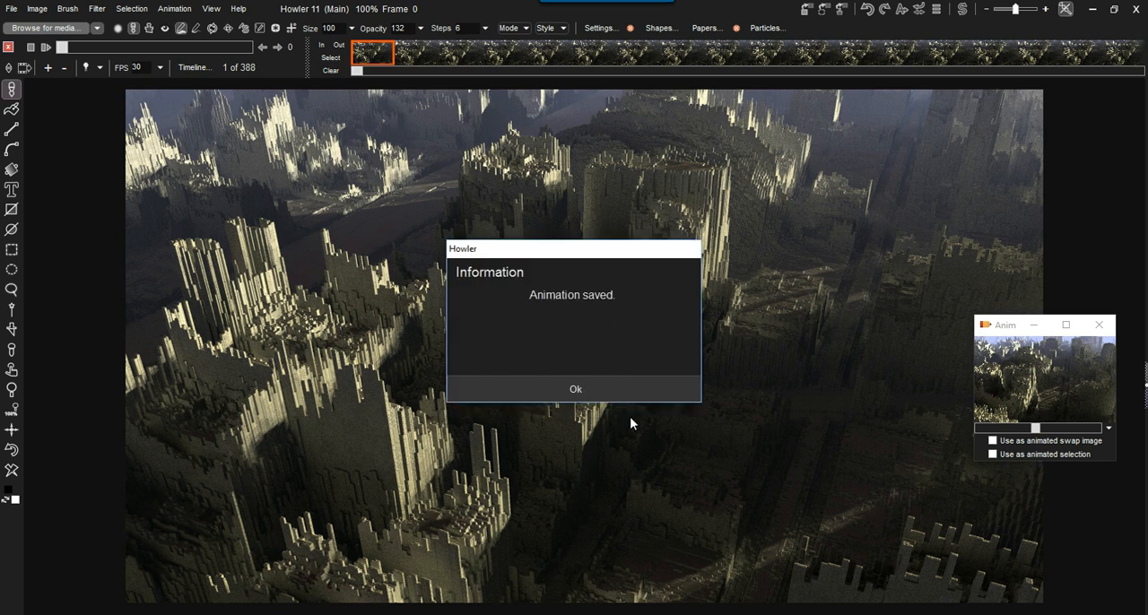
left_click(575, 389)
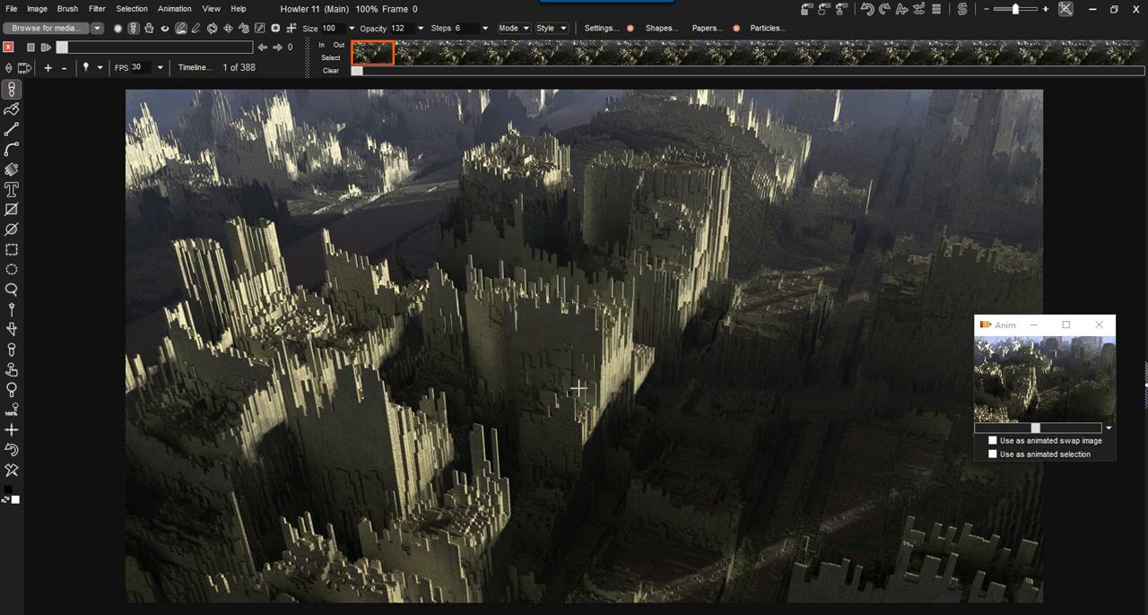
- Switch to the lights-camera-action folder in File Explorer and check the file size of "save and stop talking.dwa"
key("alt+Tab")
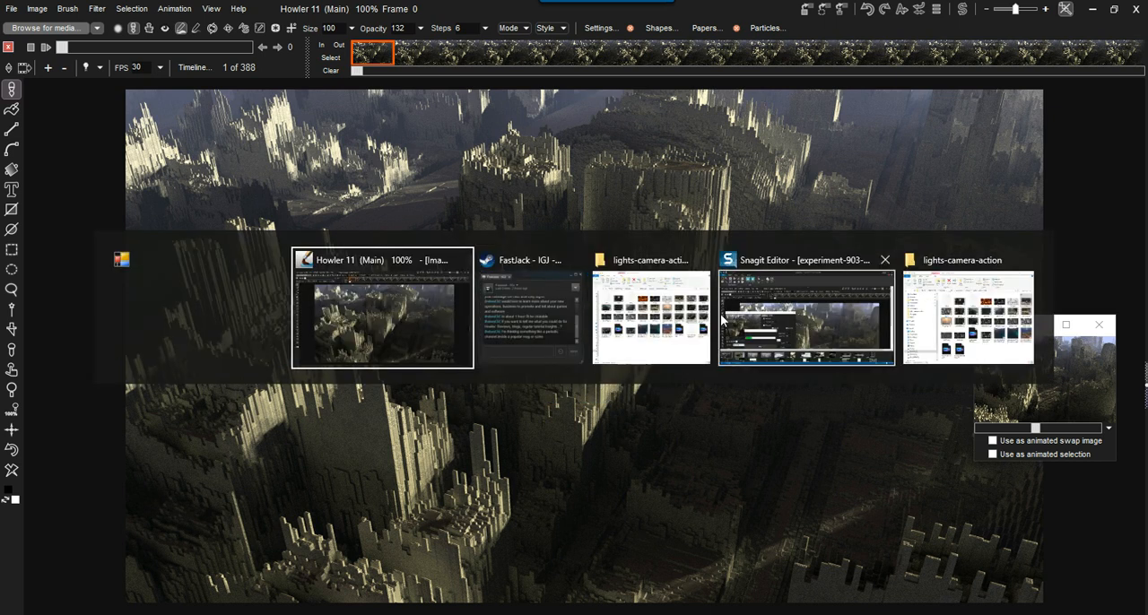
left_click(677, 315)
key("alt")
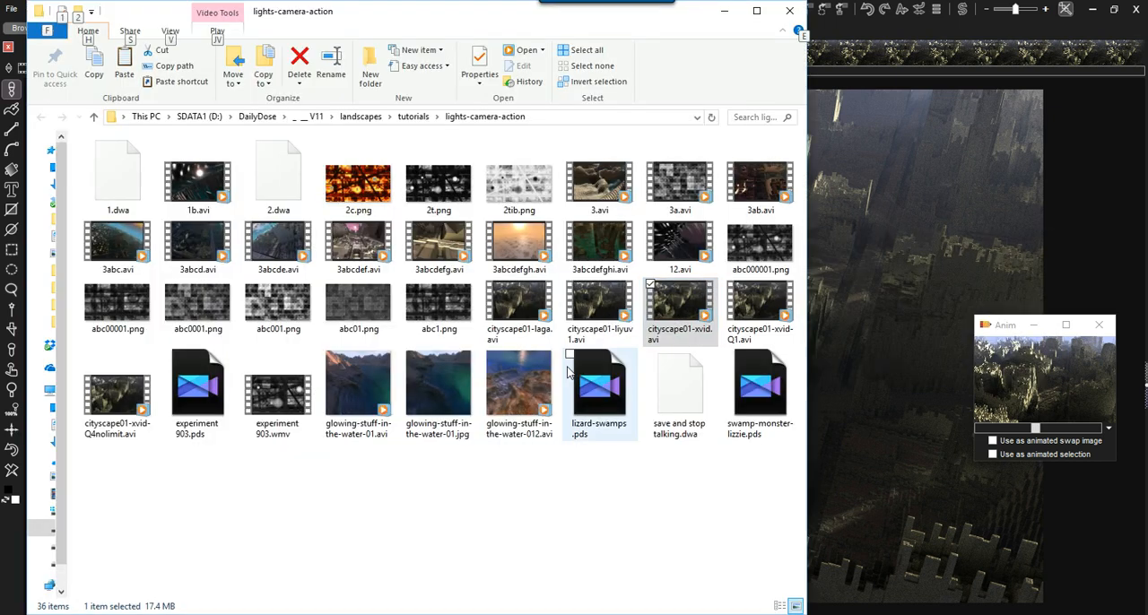
left_click(682, 406)
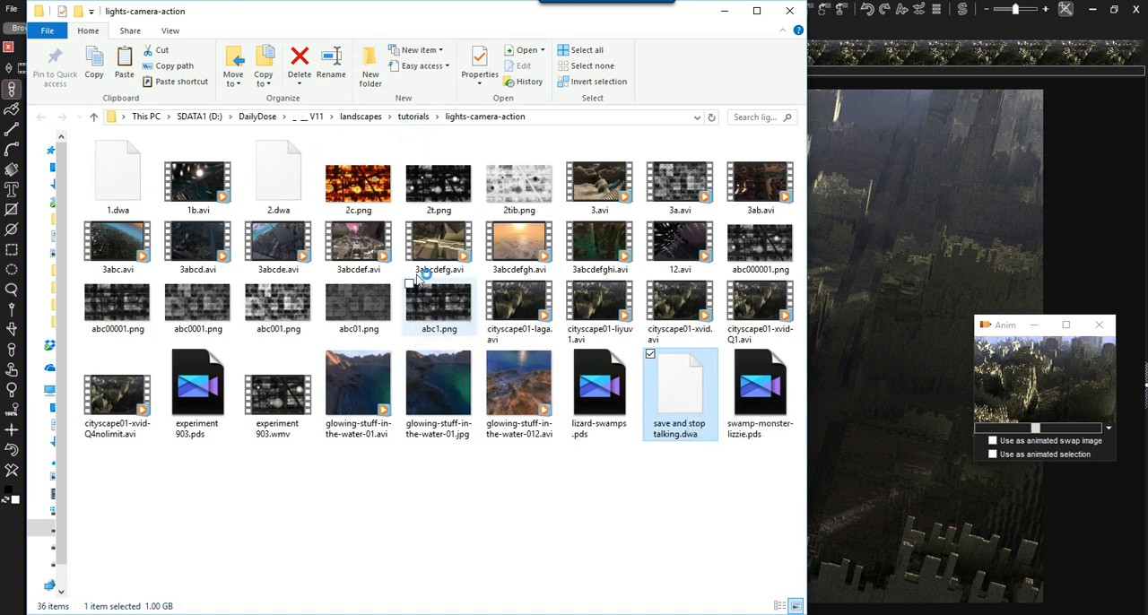
- Check the memory usage of dogwaffle.exe in Task Manager, then minimize Task Manager
key("ctrl+shift+Escape")
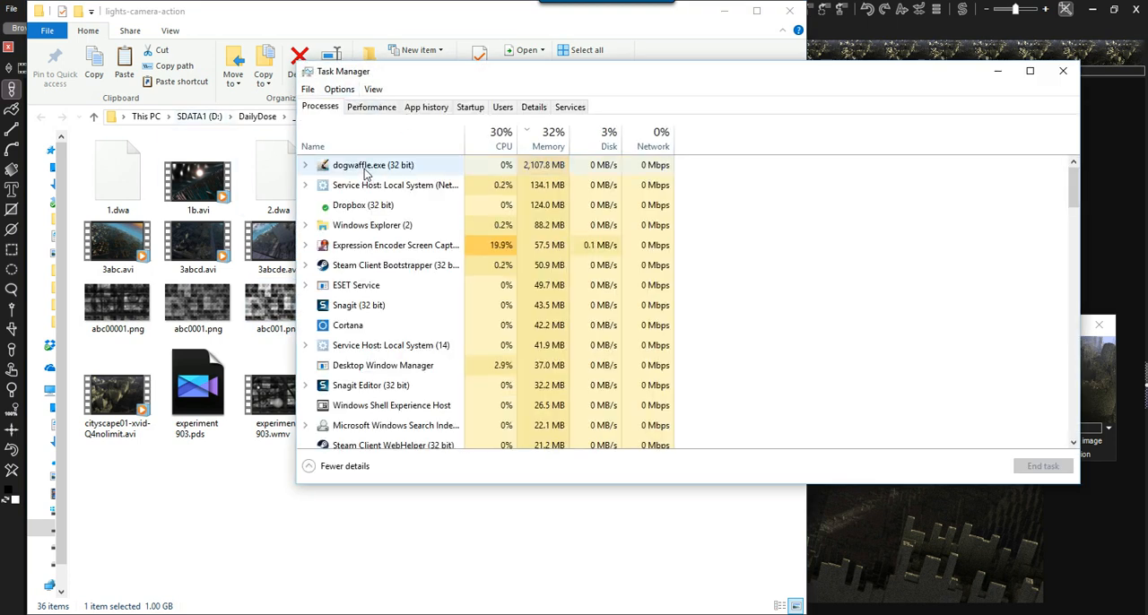
left_click(369, 168)
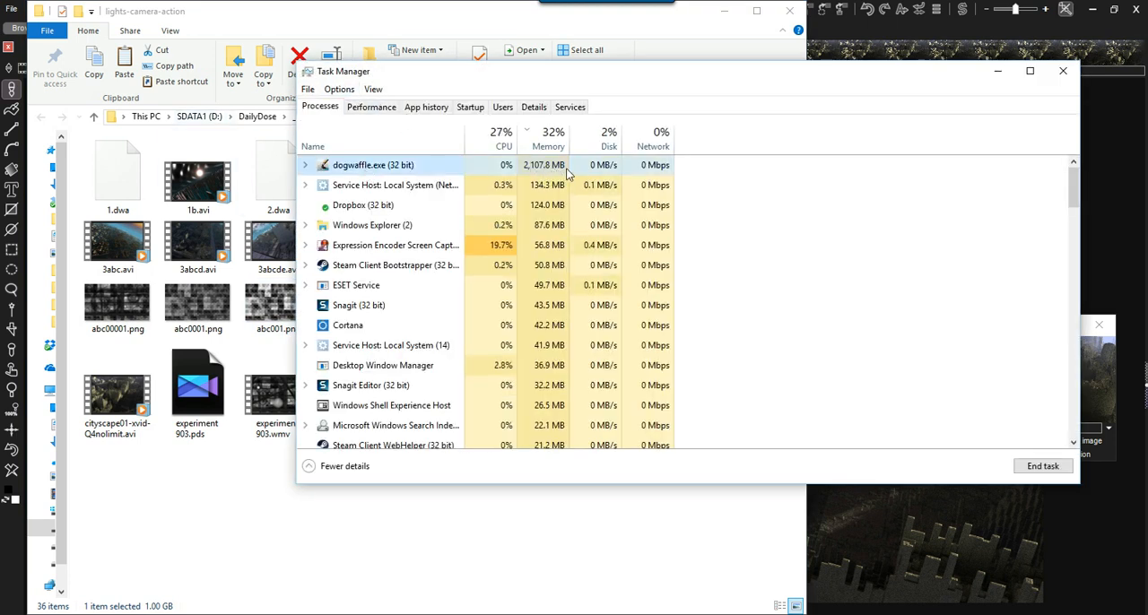
left_click(998, 71)
- Back in Howler, scrub the stored animation's preview forward in its floating Anim window and close that window
left_click_drag(1013, 328, 1011, 290)
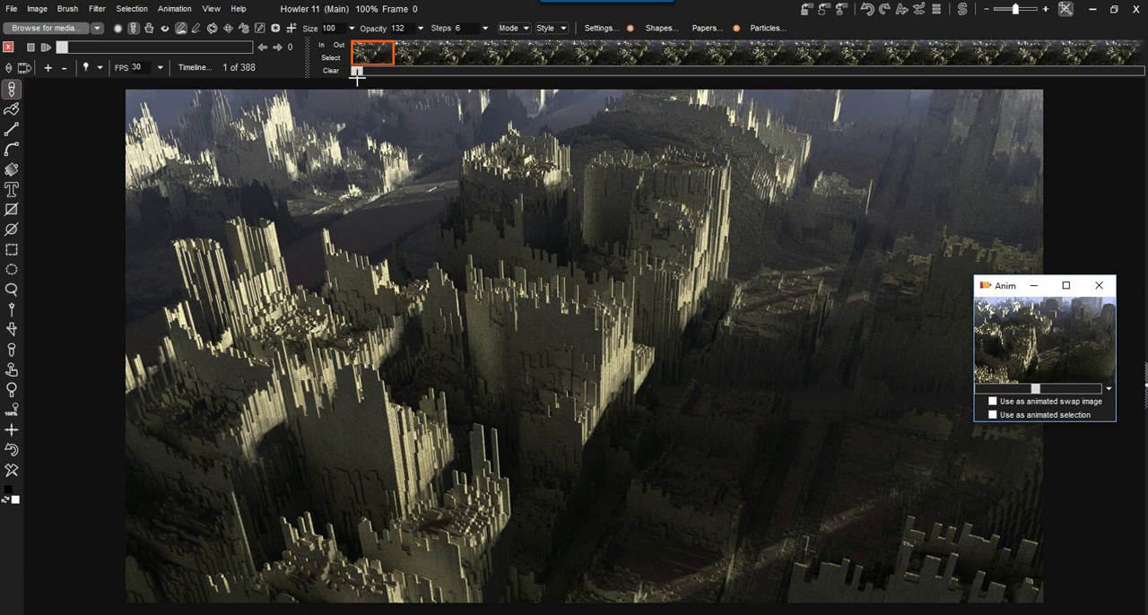
left_click(155, 46)
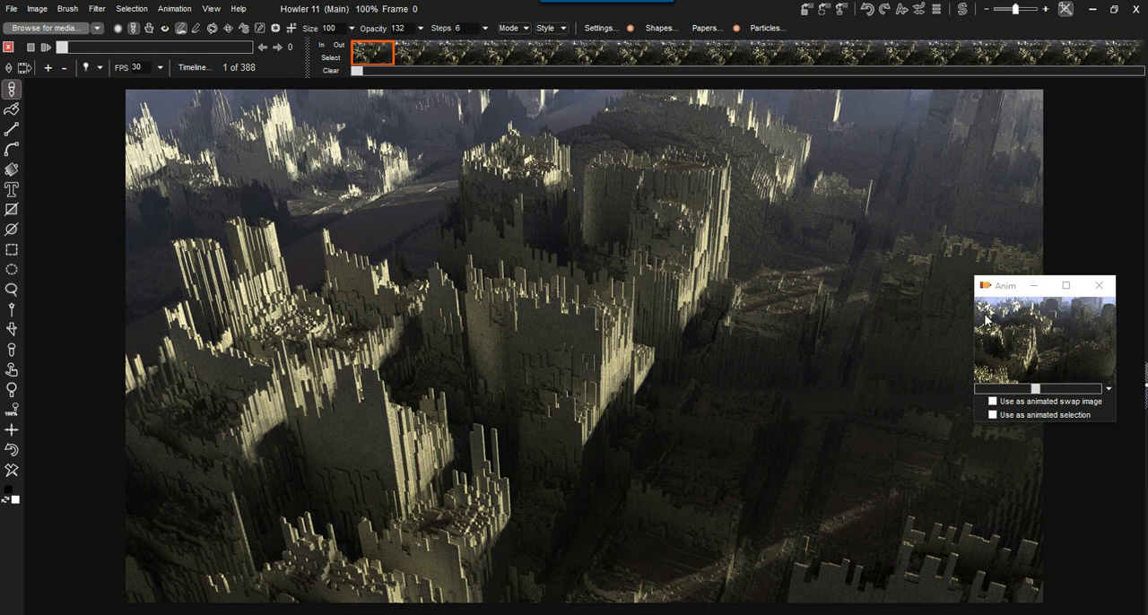
left_click_drag(1006, 289, 1000, 324)
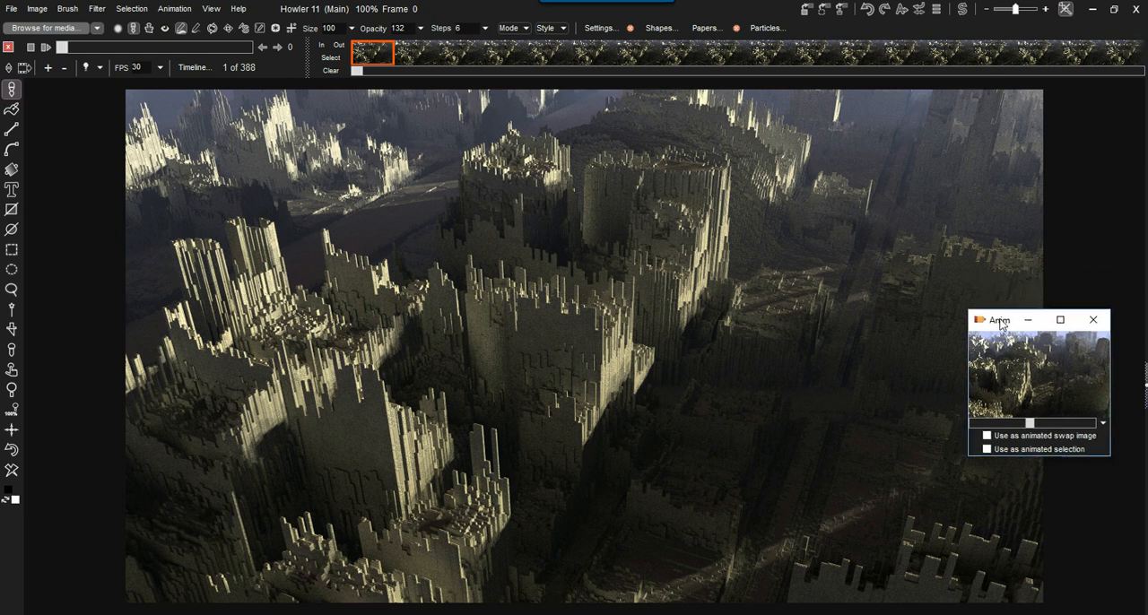
mouse_move(1029, 425)
left_mouse_down()
mouse_move(1012, 425)
mouse_move(1089, 423)
mouse_move(1000, 424)
mouse_move(1051, 427)
left_mouse_up()
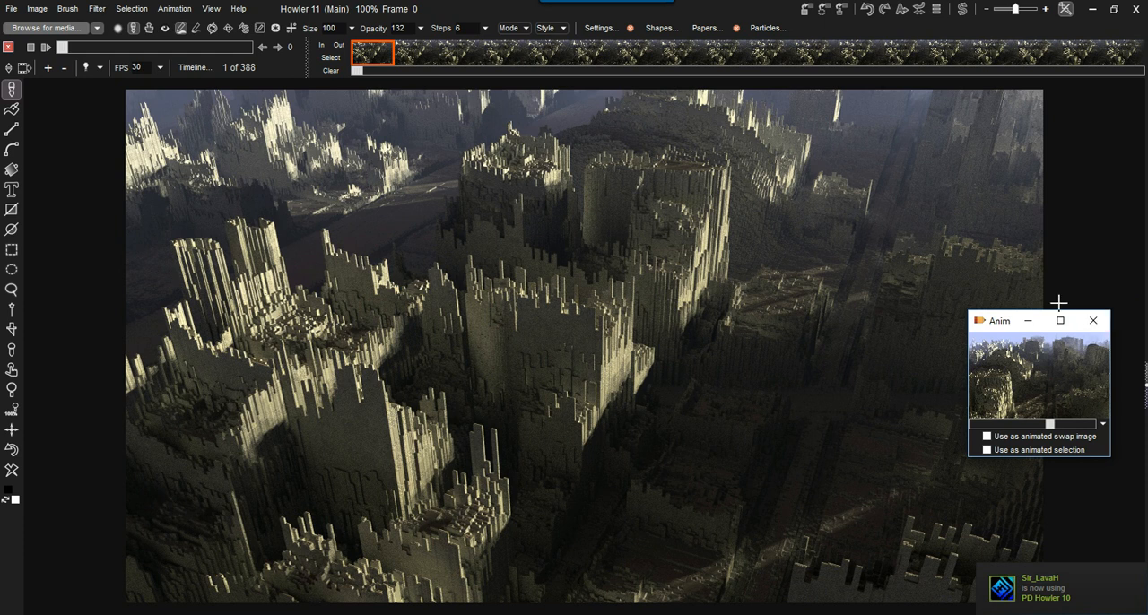
left_click(1093, 323)
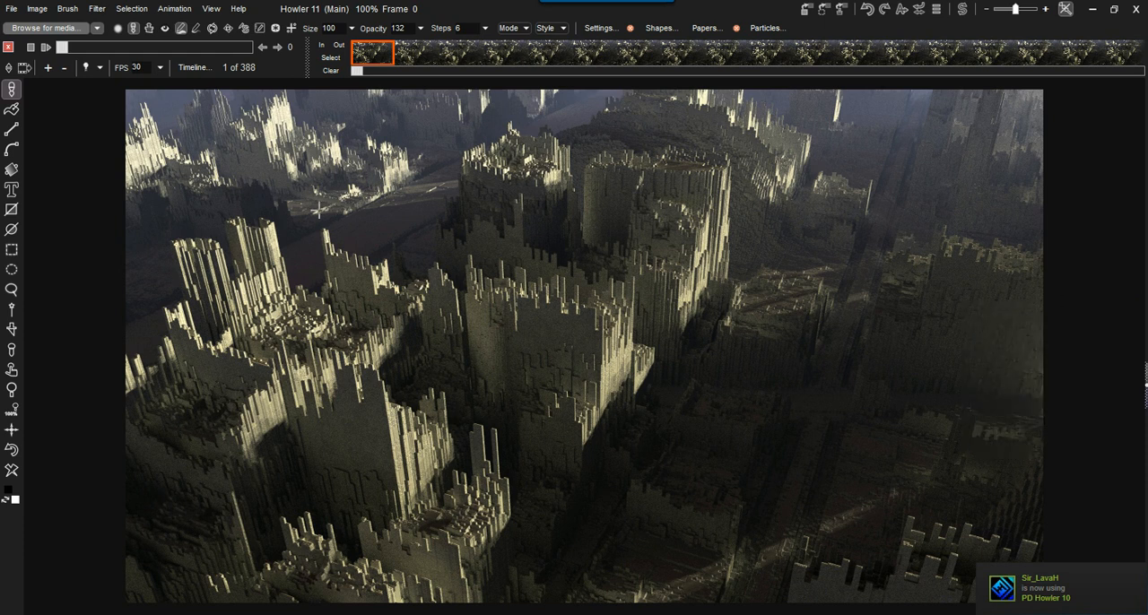
- Free the current animation and load "save and stop talking.dwa" in its place
left_click(170, 10)
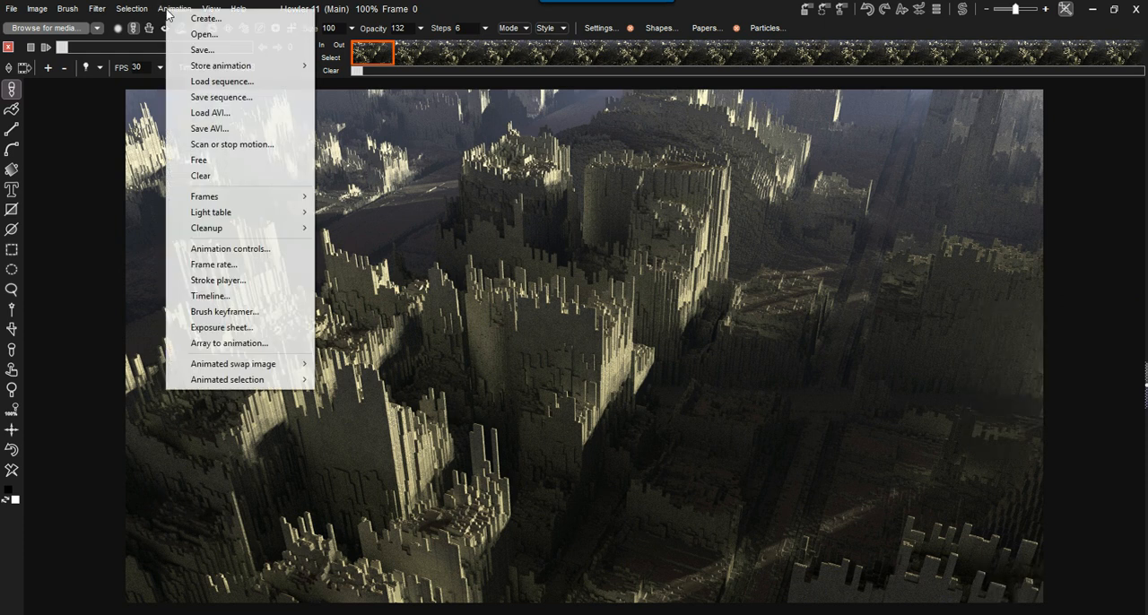
left_click(205, 36)
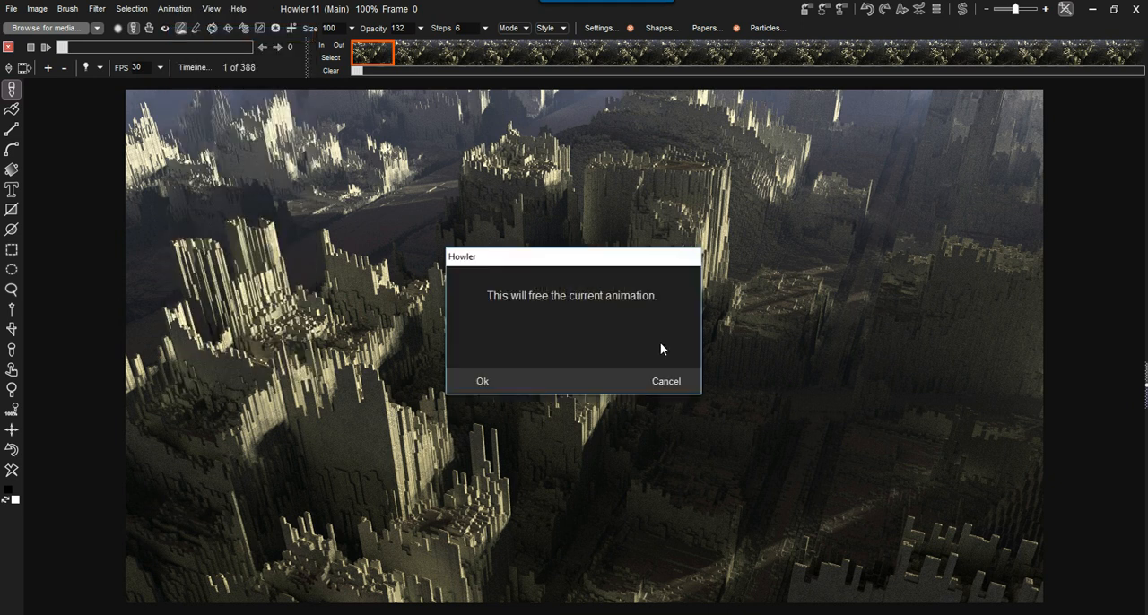
left_click(490, 388)
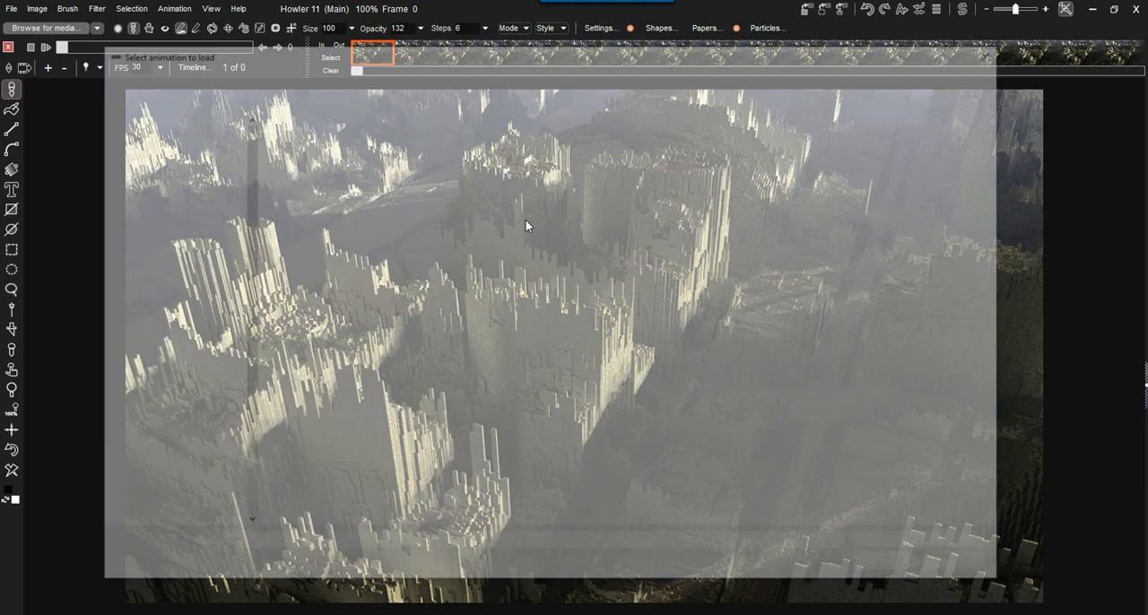
left_click(478, 150)
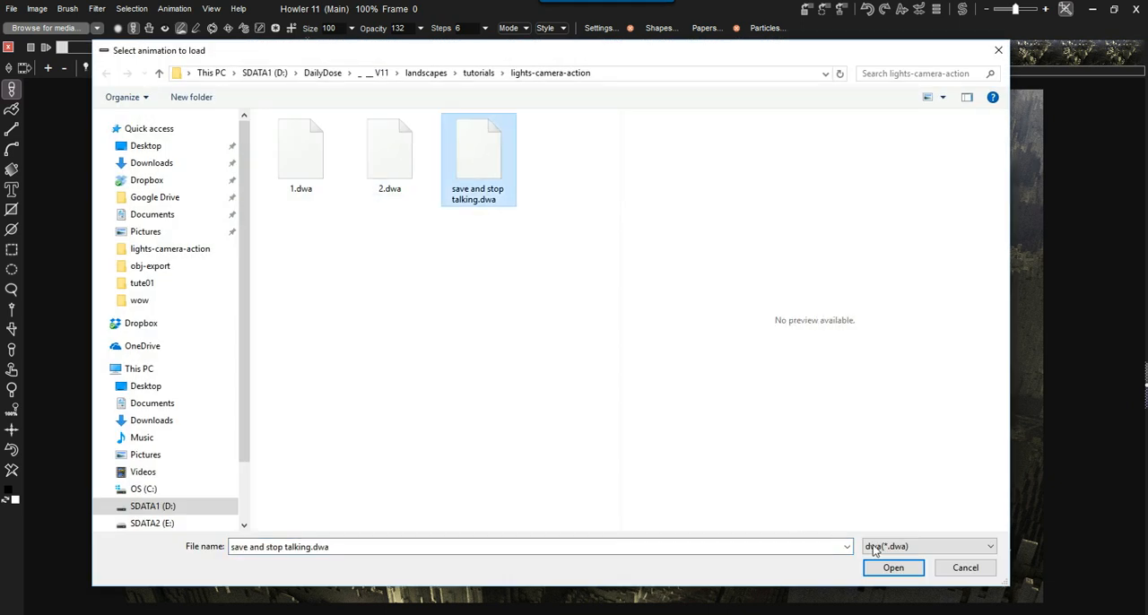
left_click(901, 567)
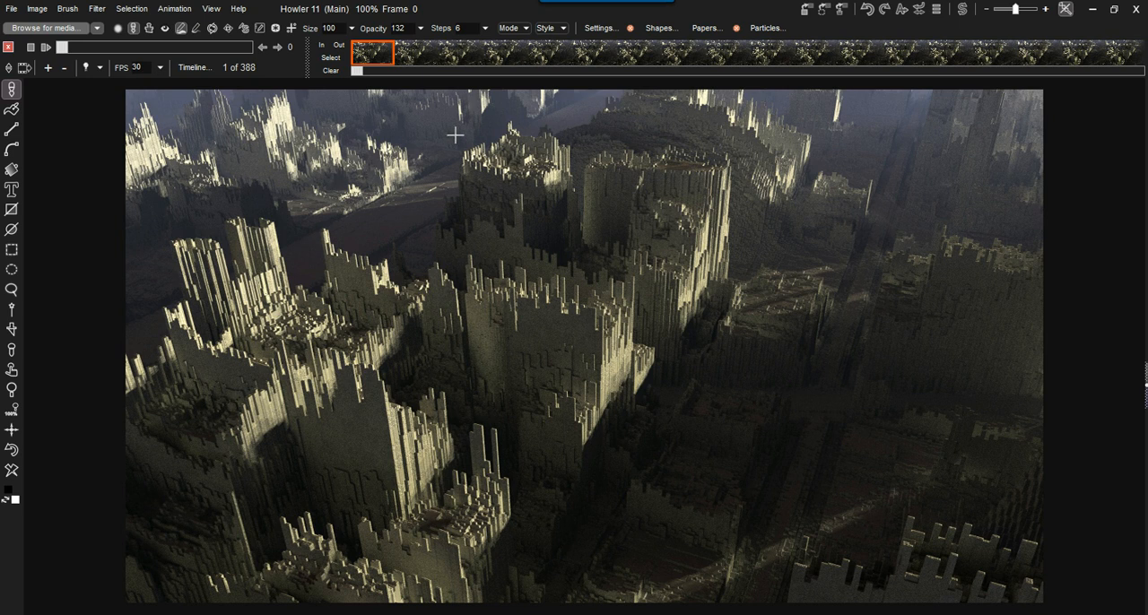
left_click_drag(381, 51, 354, 51)
- Open the settings for saving the current animation as an AVI file
left_click(174, 8)
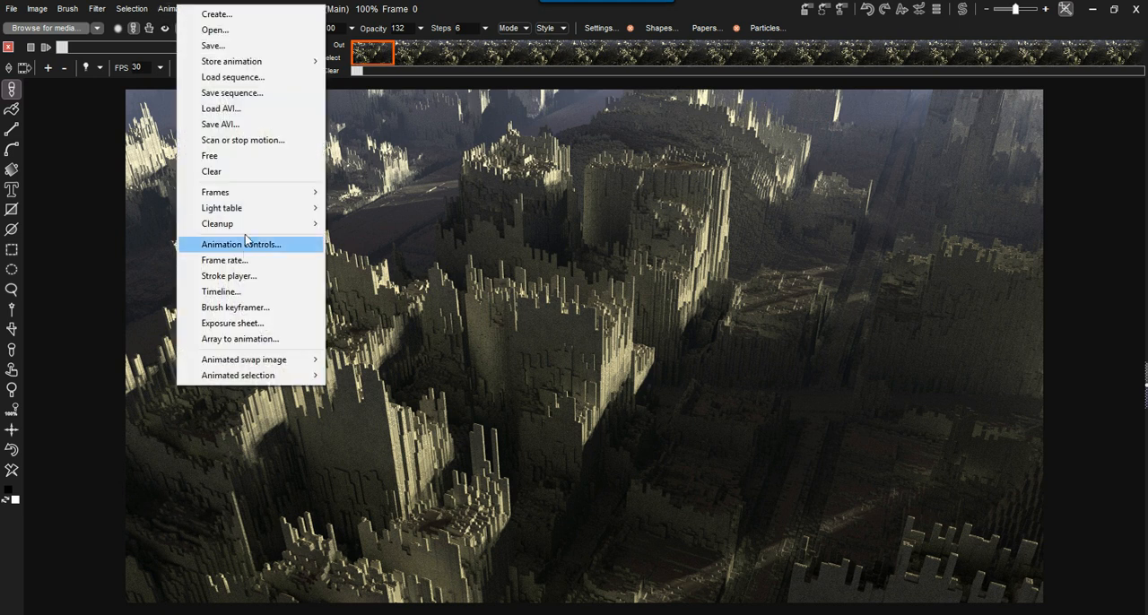
left_click(220, 124)
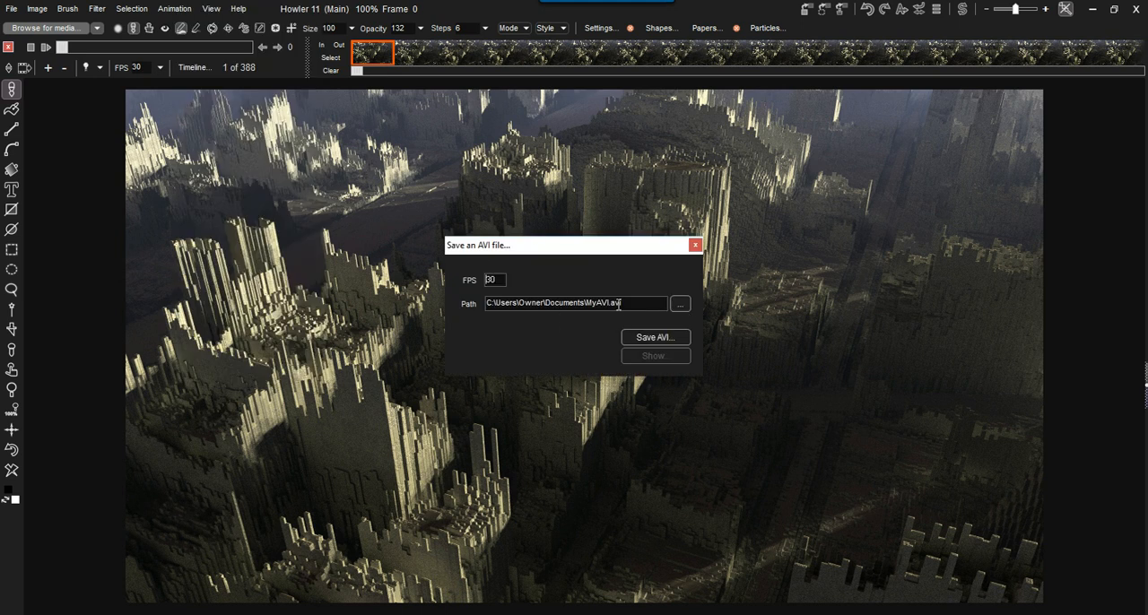
left_click(652, 339)
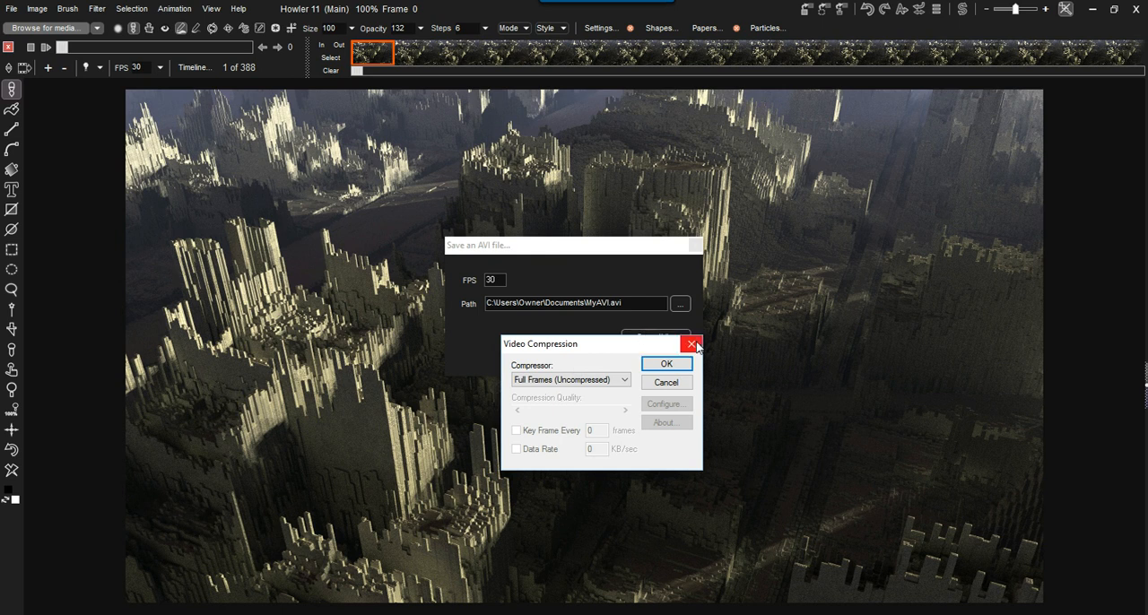
left_click(691, 343)
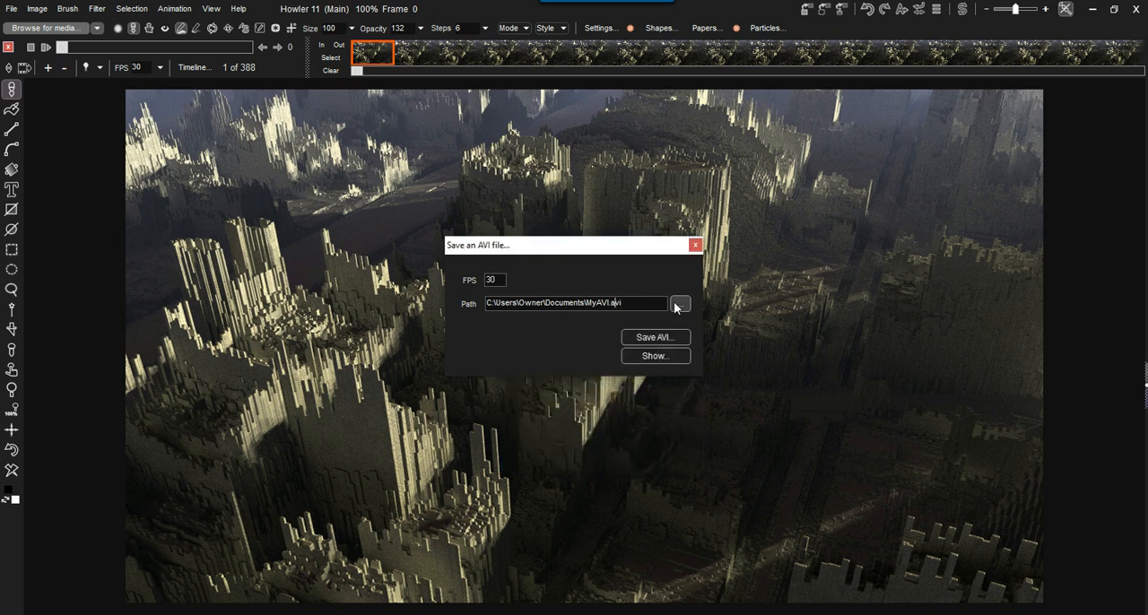
left_click(681, 305)
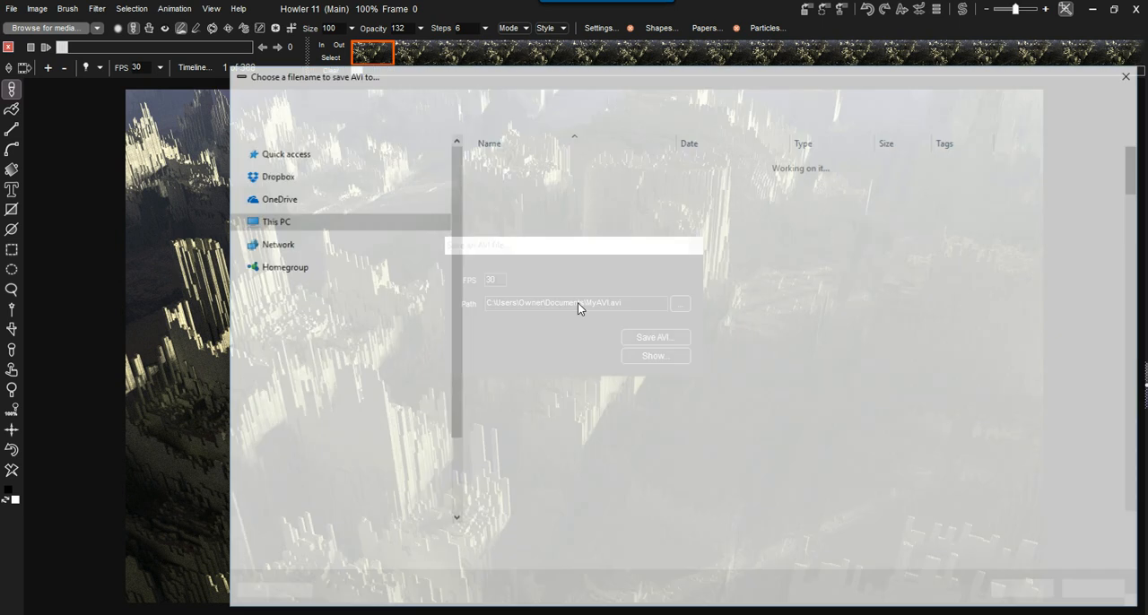
left_click(1130, 71)
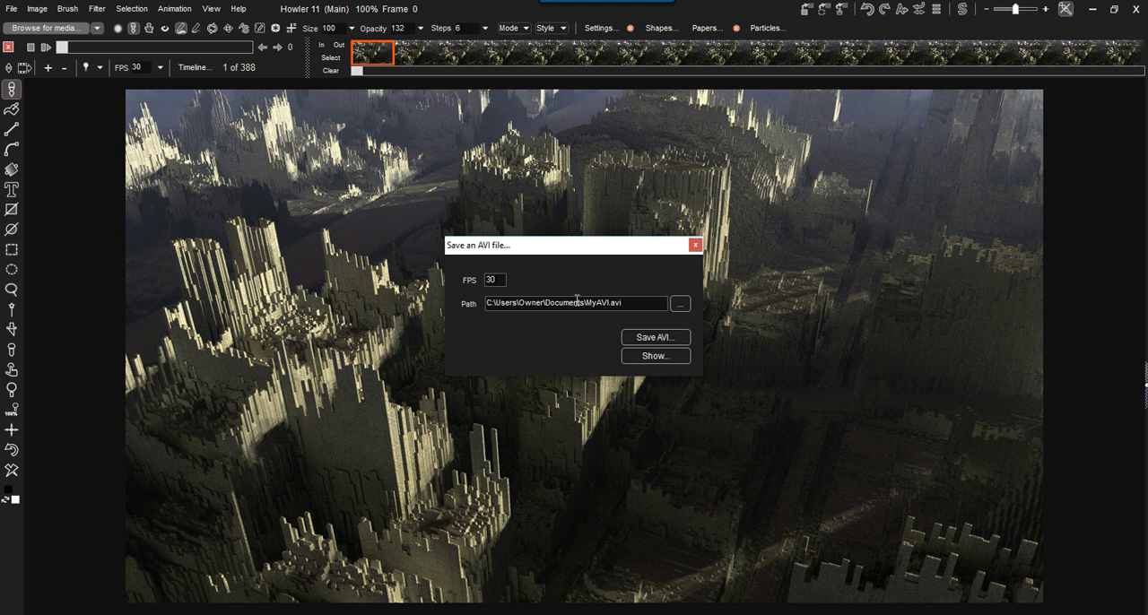
- Start saving the animation to MyAVI.avi at 30 FPS and choose the Xvid MPEG-4 Codec as the video compressor
left_click(648, 338)
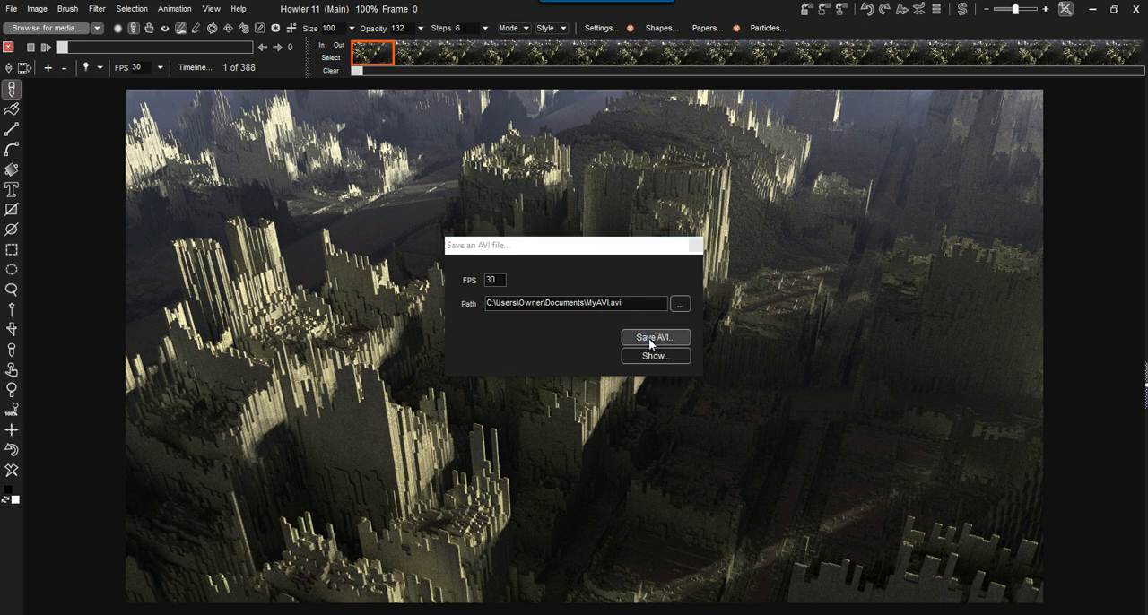
left_click_drag(627, 340, 449, 316)
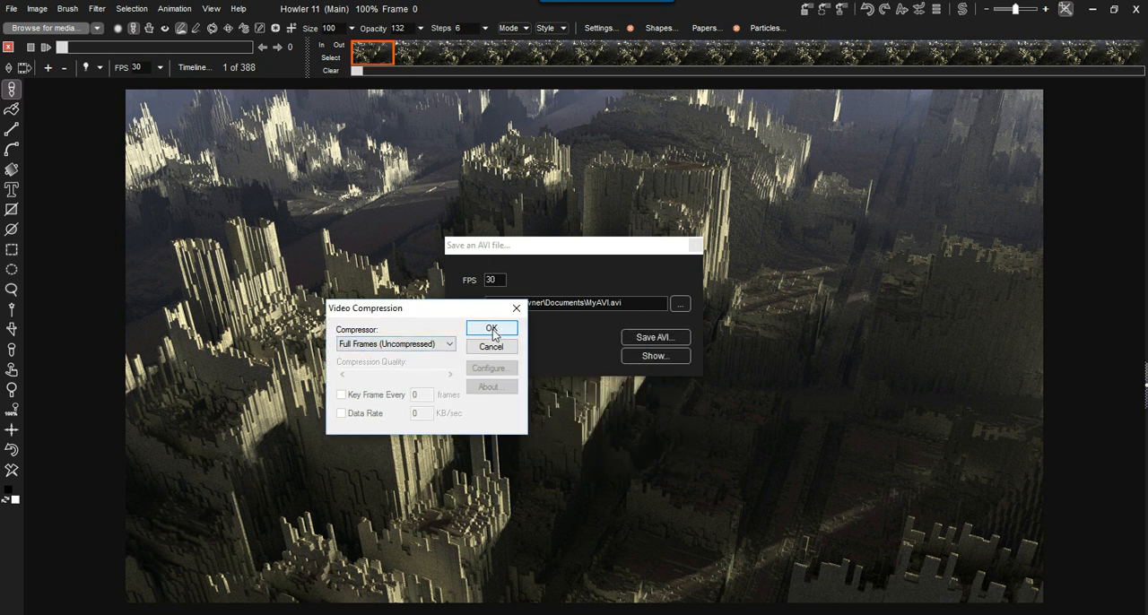
left_click(390, 345)
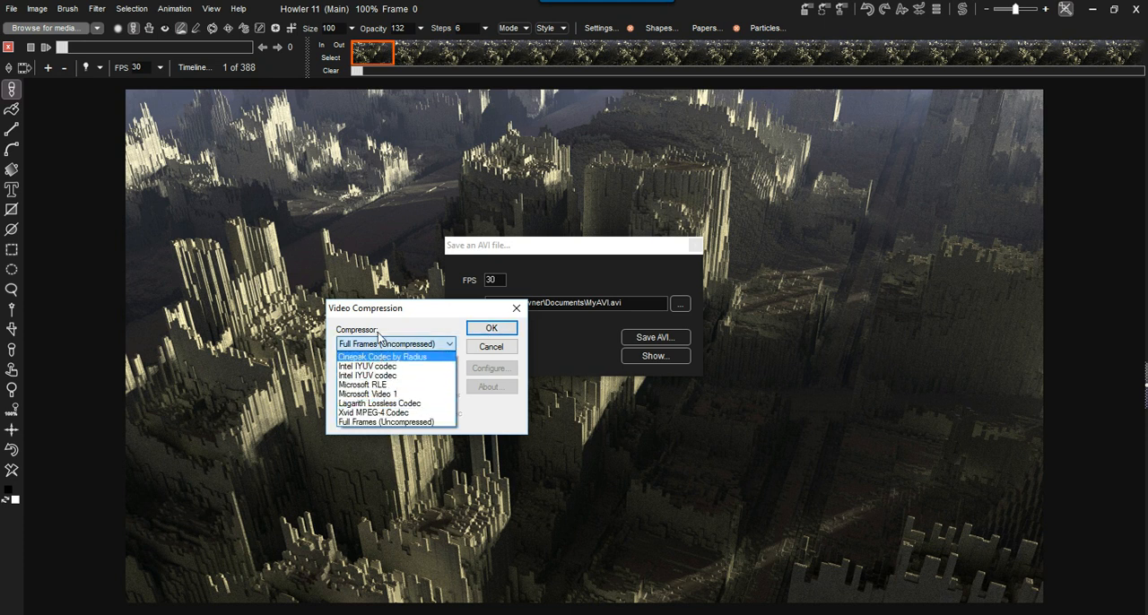
left_click(425, 343)
left_click(389, 346)
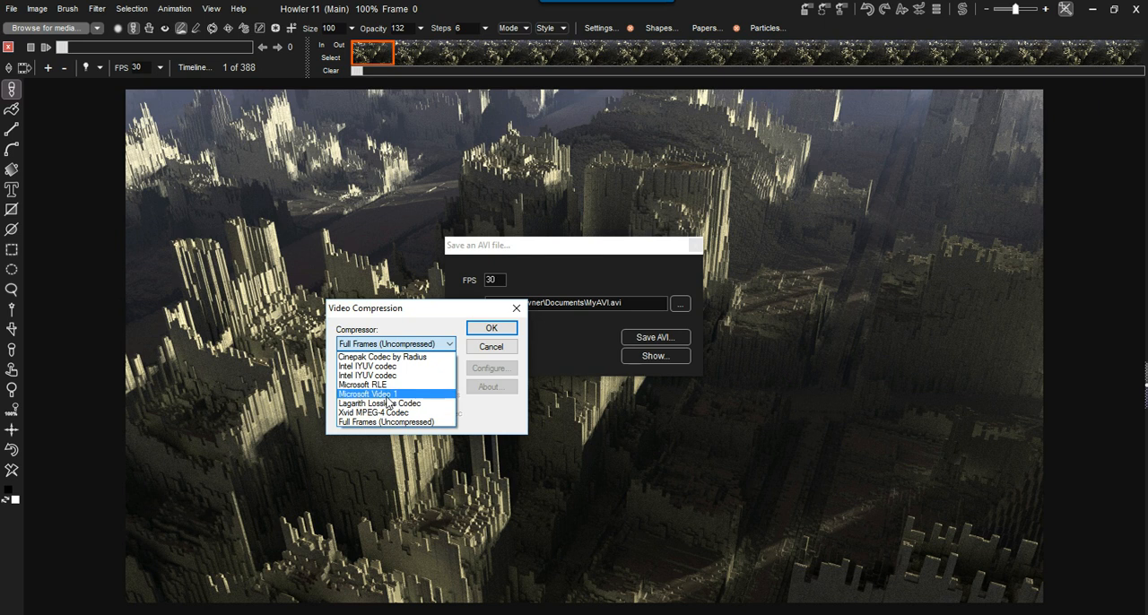
left_click(393, 324)
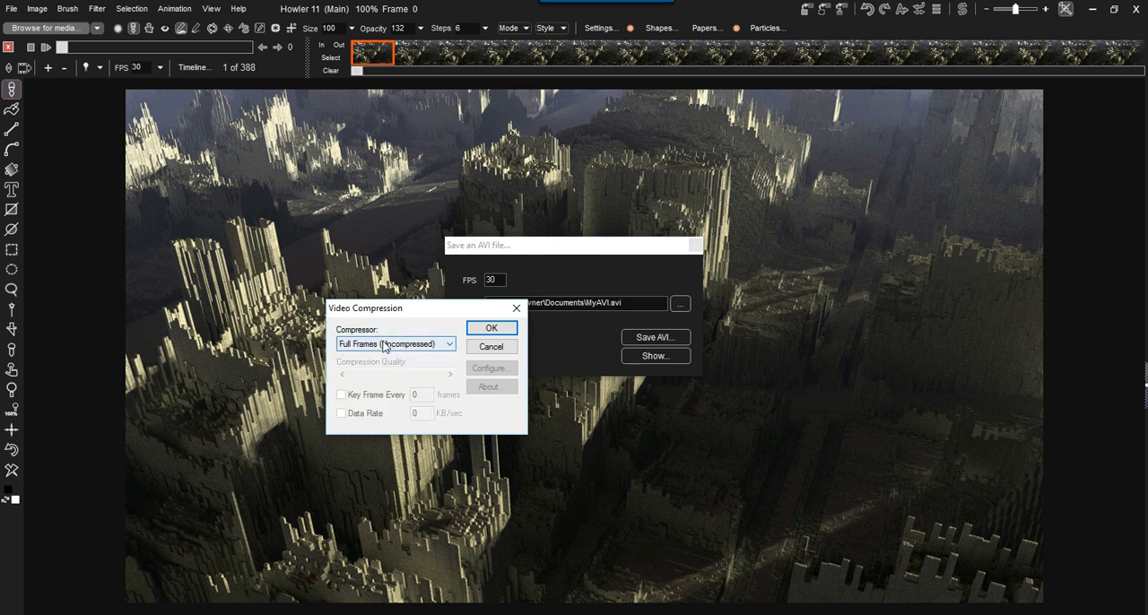
left_click(385, 346)
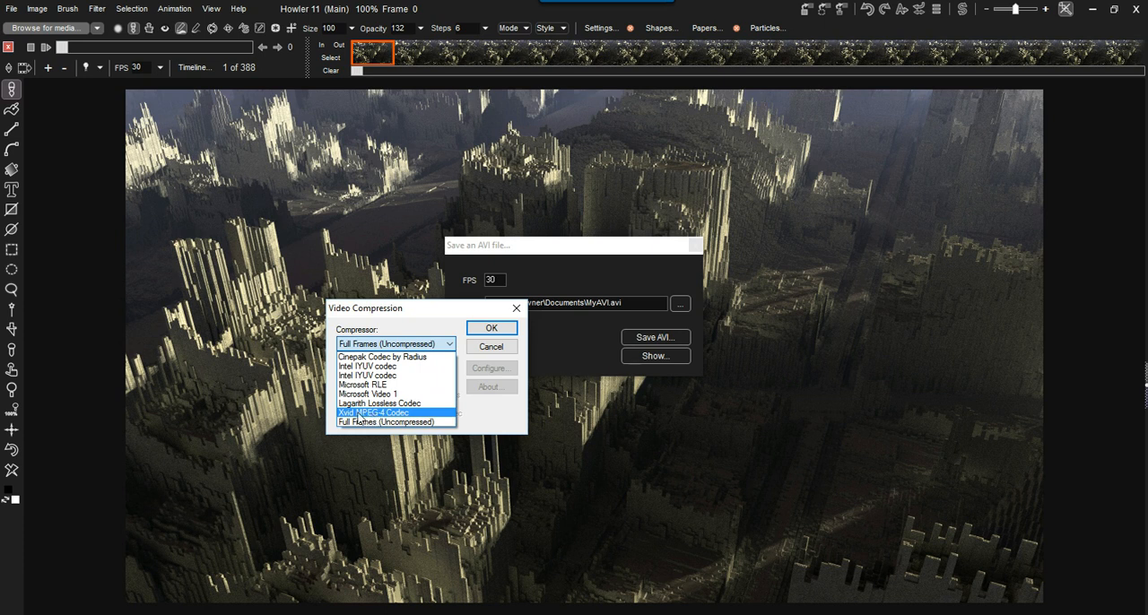
left_click(376, 414)
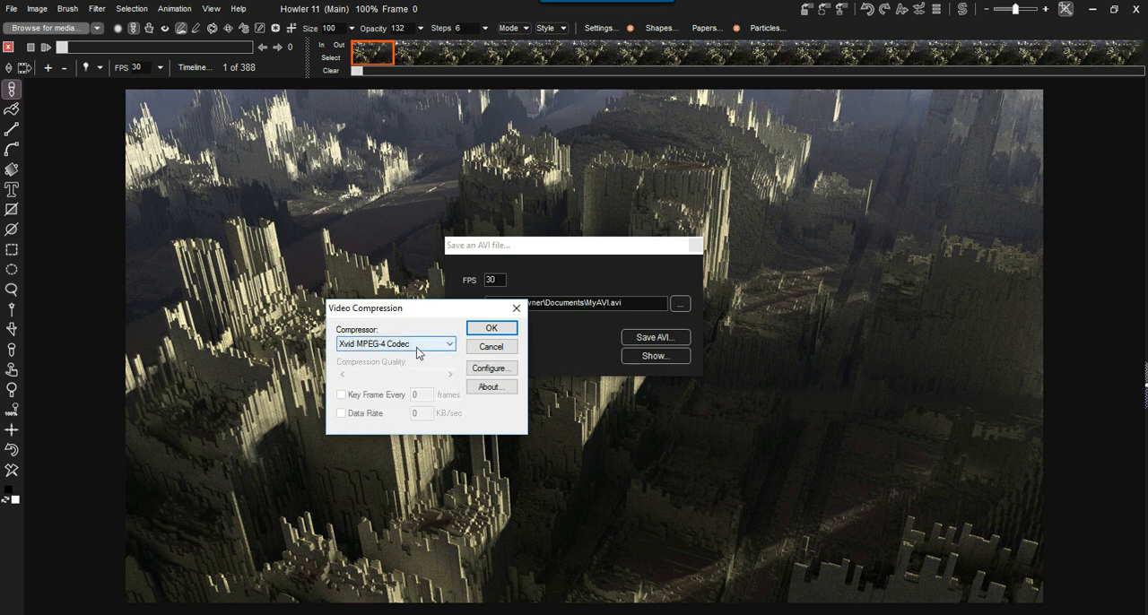
- Open the Xvid codec's configuration and try the Xvid HD 720, HD 1080 and Mobile profiles, ending on Xvid Home
left_click(485, 369)
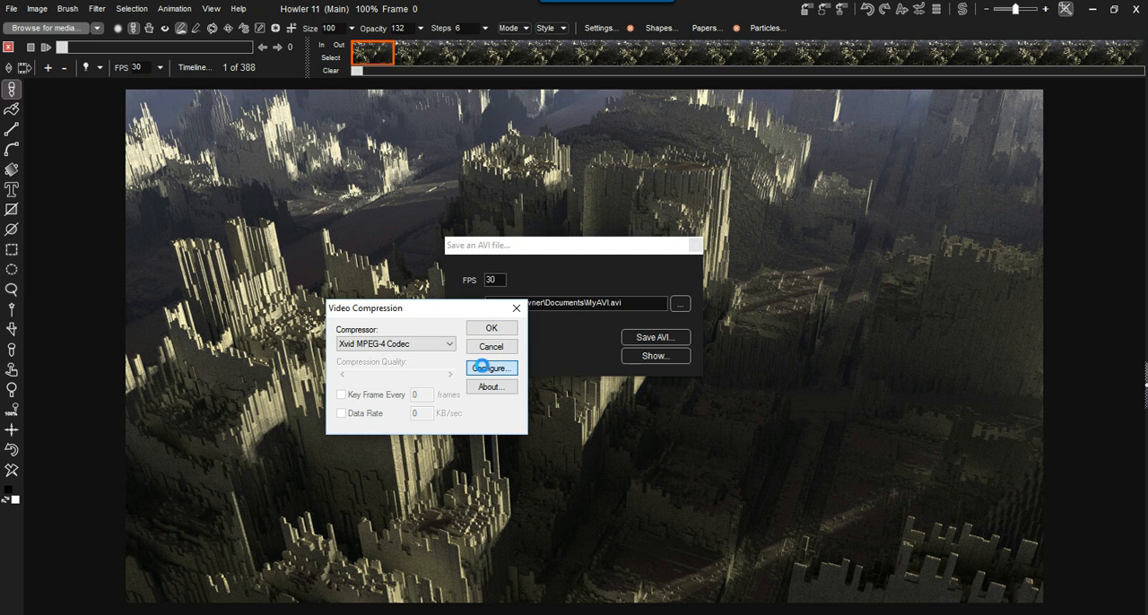
left_click(460, 344)
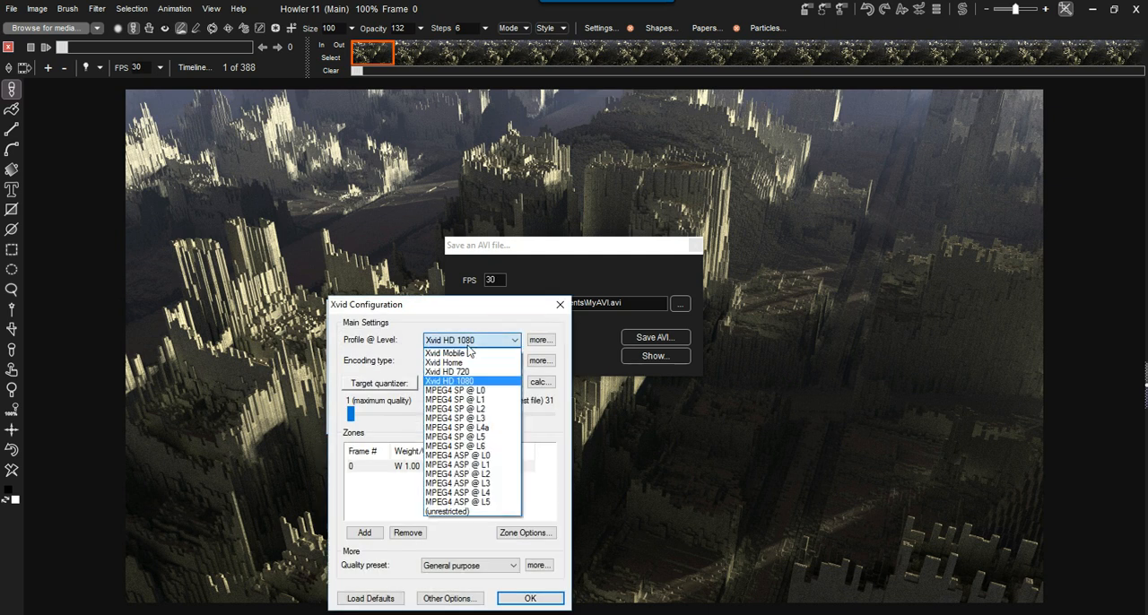
left_click(457, 378)
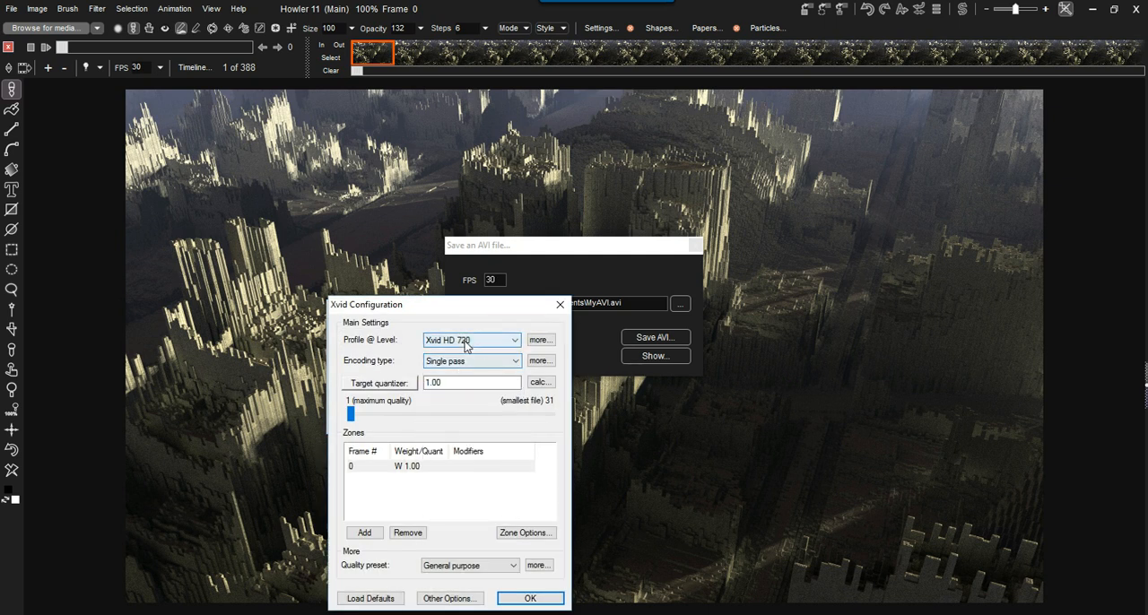
left_click(460, 342)
left_click(470, 382)
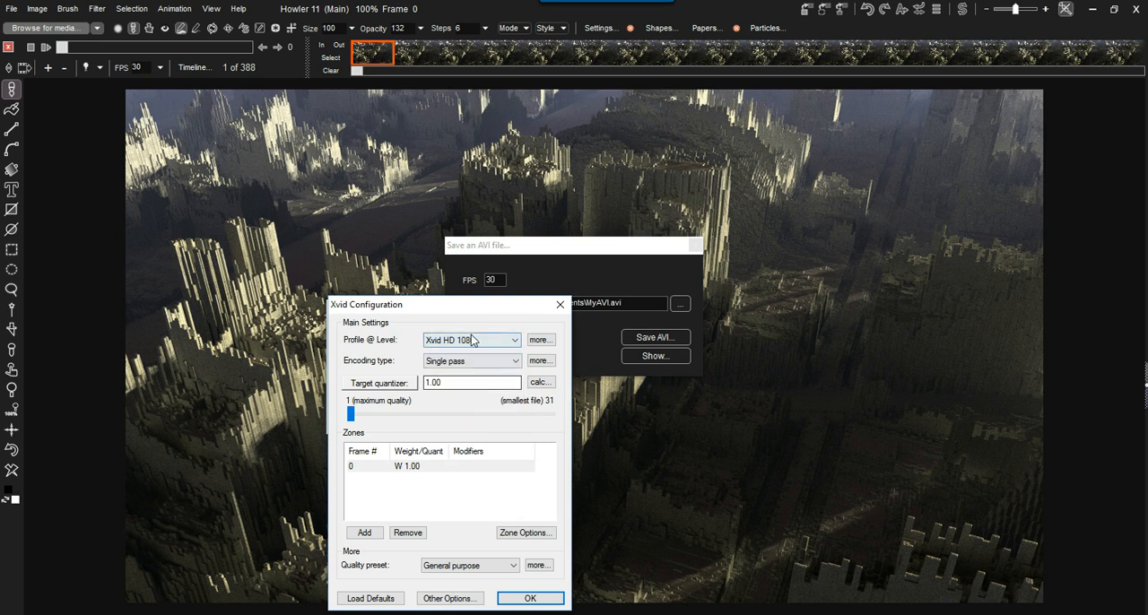
left_click(471, 340)
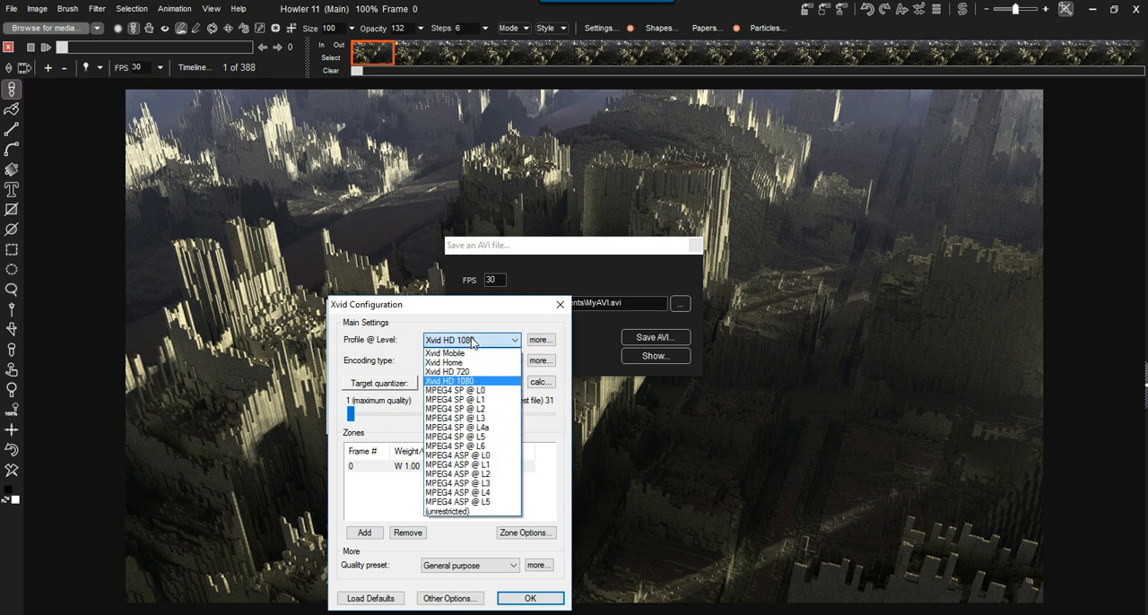
left_click(455, 355)
left_click(462, 340)
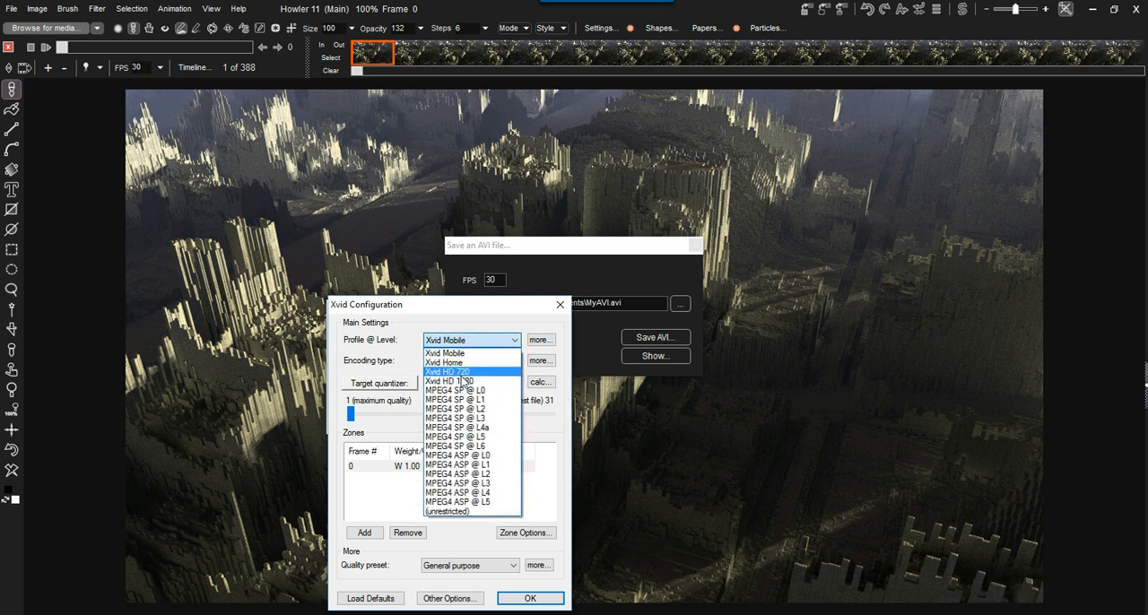
left_click(466, 362)
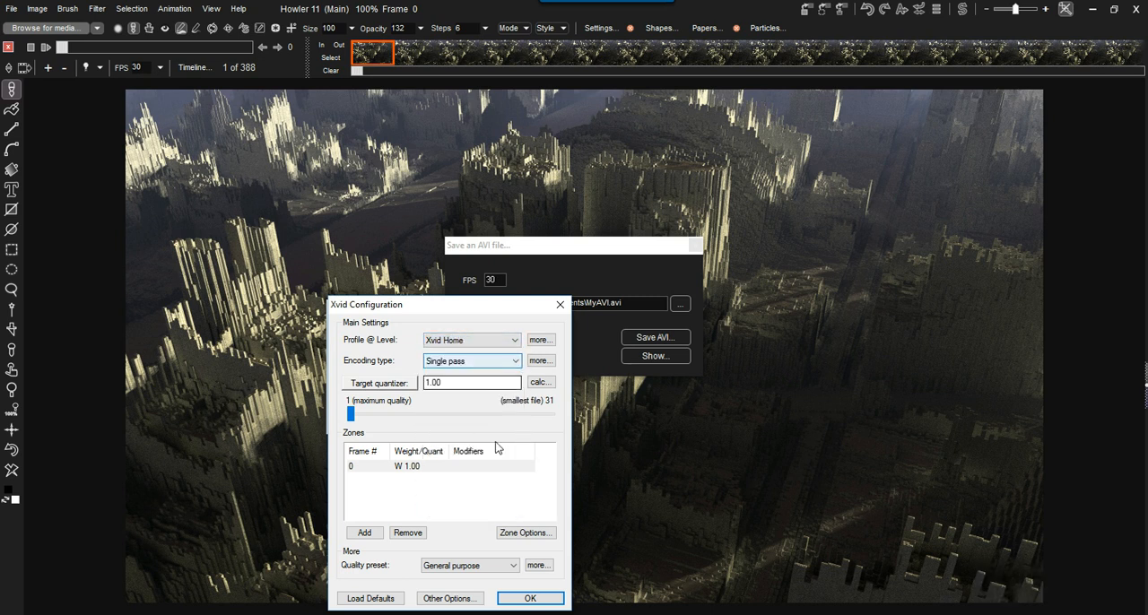
- Try a target quantizer of 5.09, then switch to a target bitrate and set it to 3345 kbps
left_click_drag(352, 413, 379, 414)
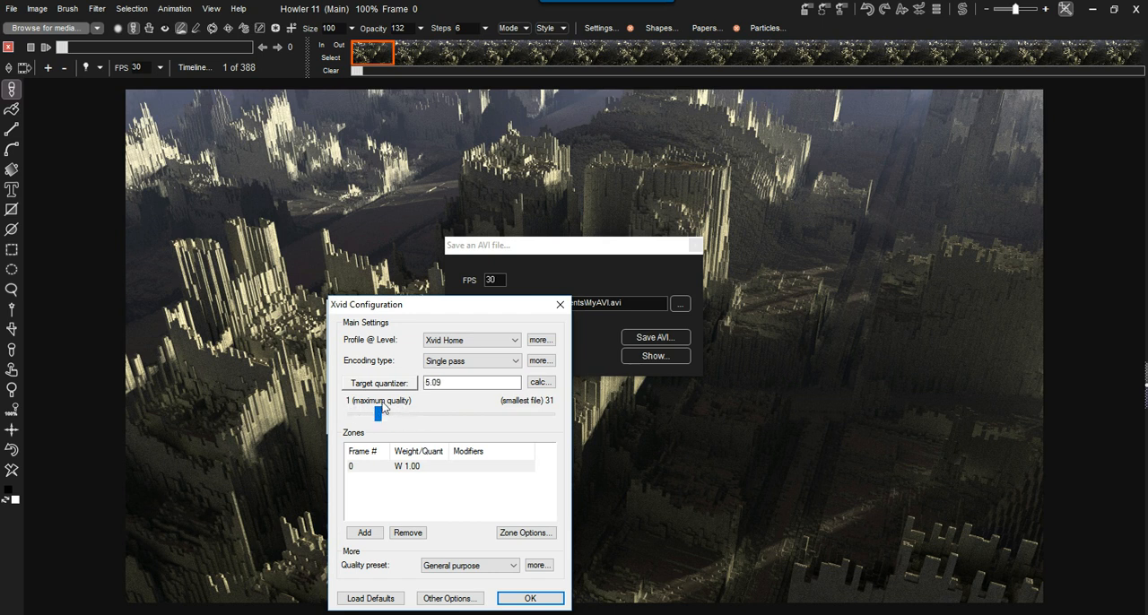
left_click(398, 386)
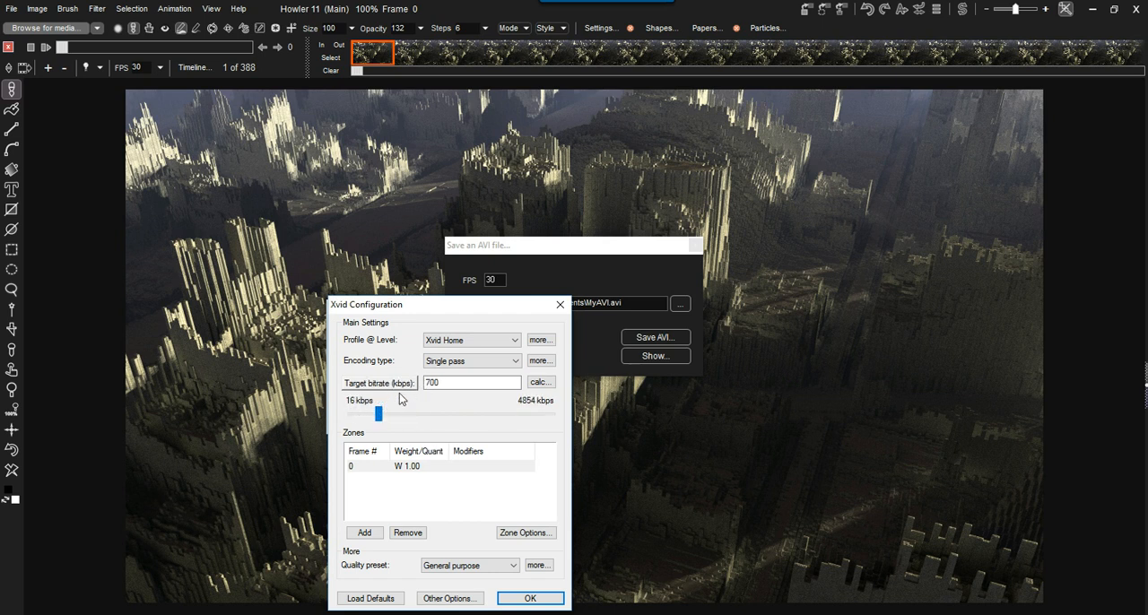
left_click_drag(380, 417, 485, 413)
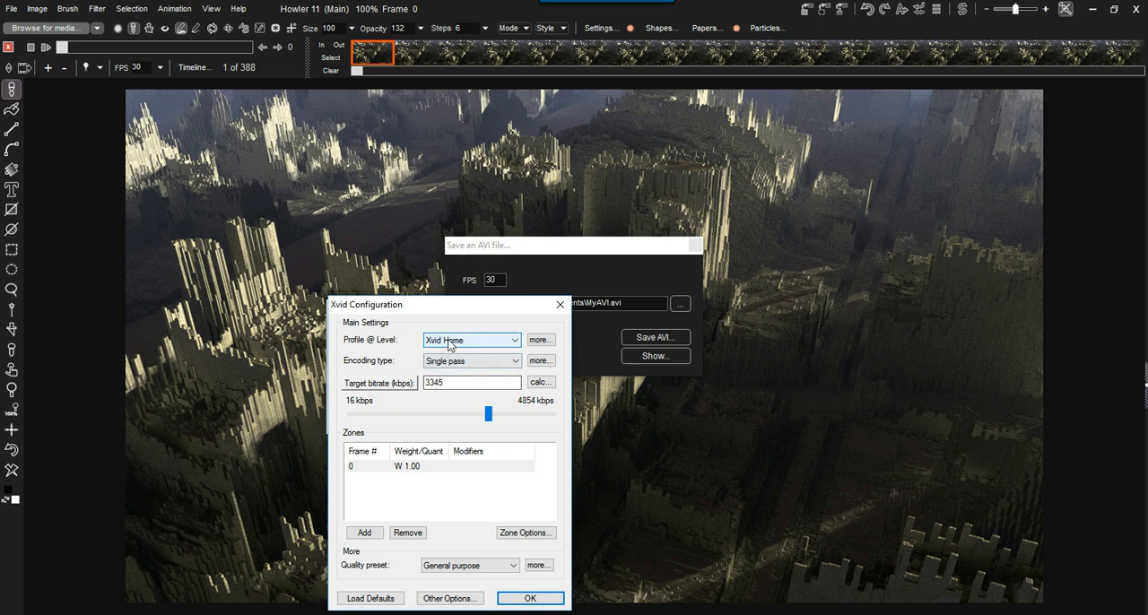
- Set the codec profile to Xvid HD 720 and, after trying higher rates, the target bitrate to 5539 kbps
left_click(450, 341)
left_click(448, 371)
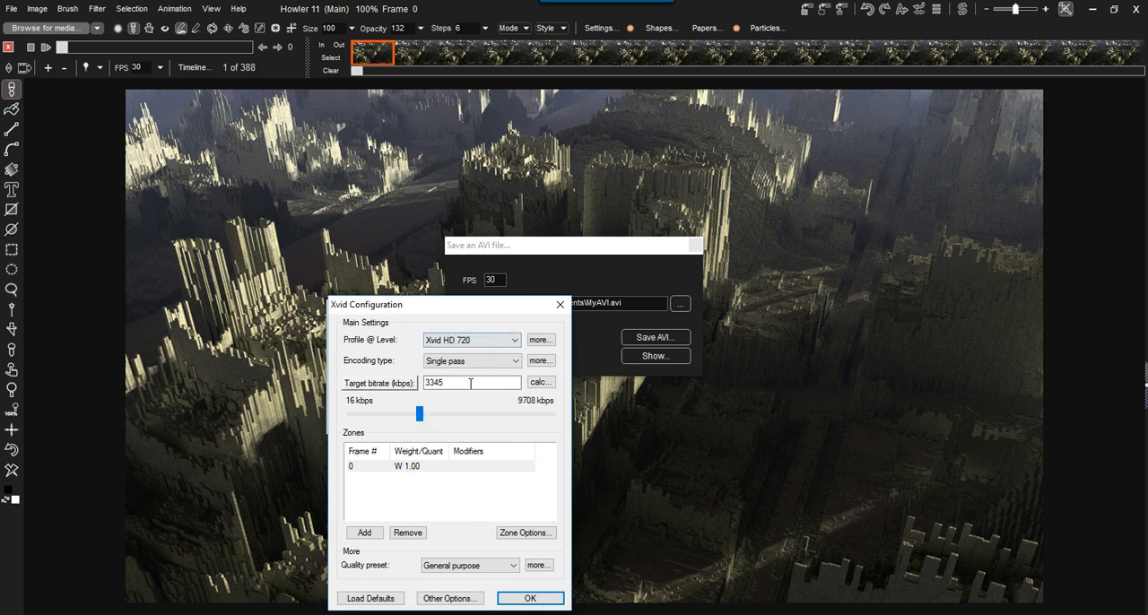
left_click_drag(420, 416, 475, 416)
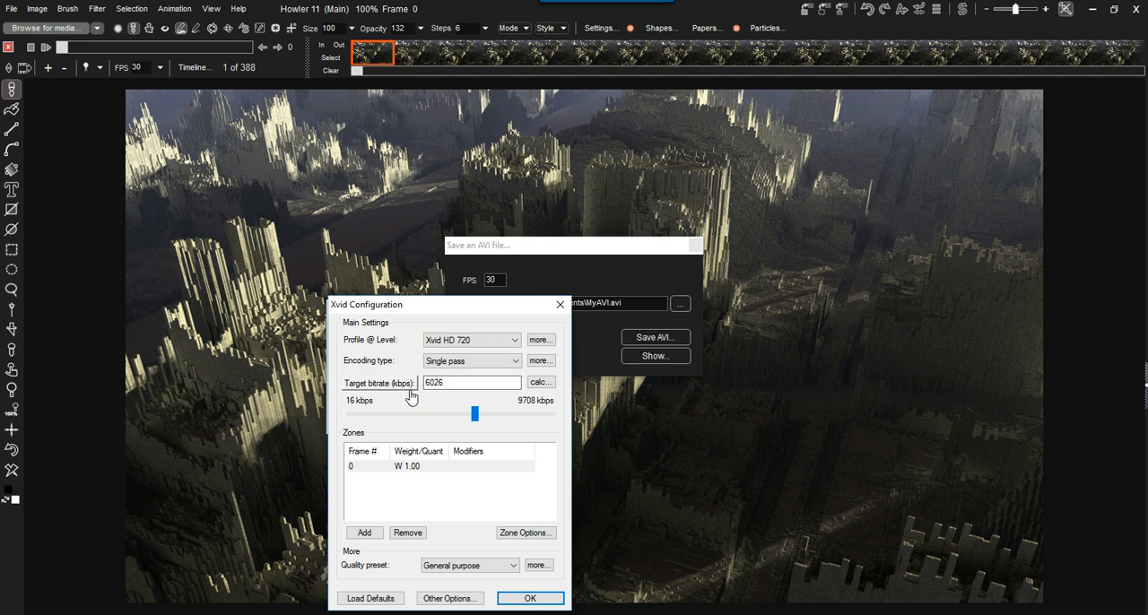
left_click_drag(474, 414, 553, 416)
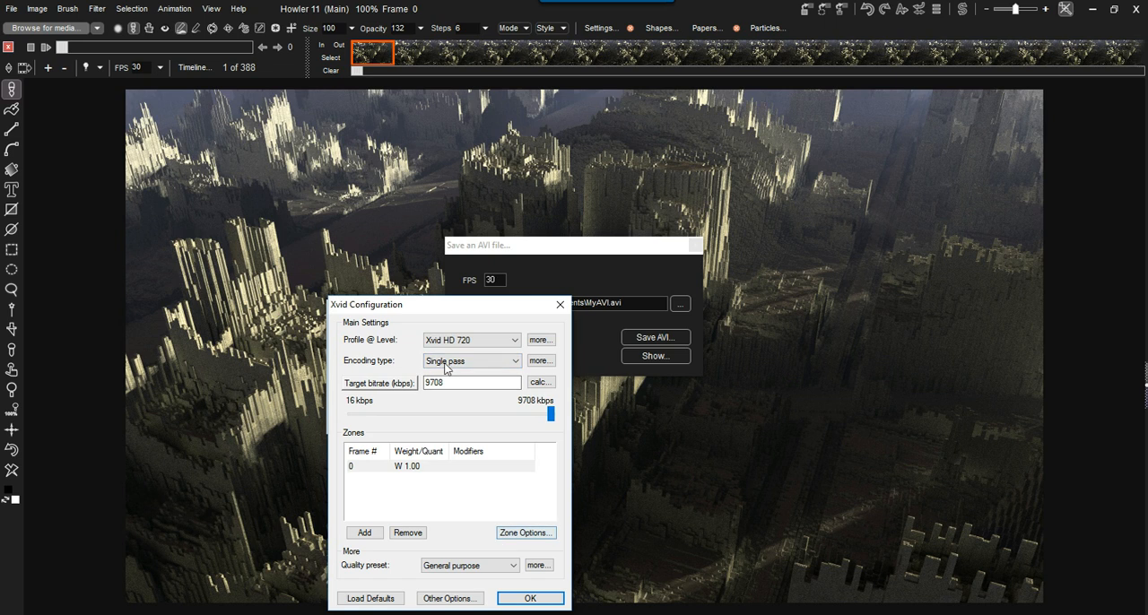
left_click_drag(551, 415, 469, 416)
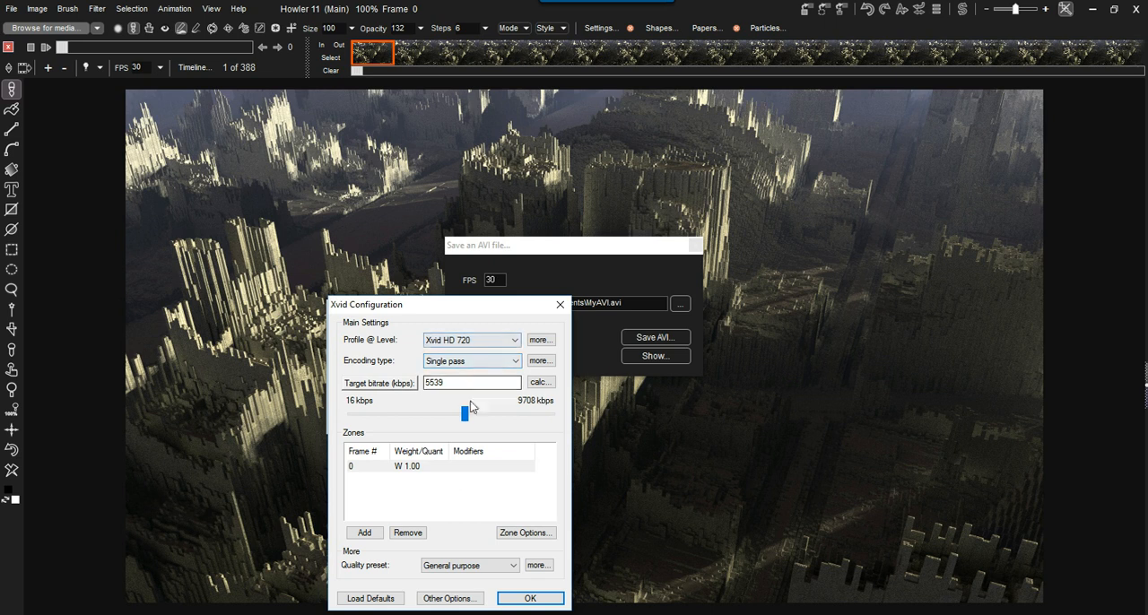
- Review the available encoding types and quality presets, keeping Single pass and General purpose
left_click(468, 362)
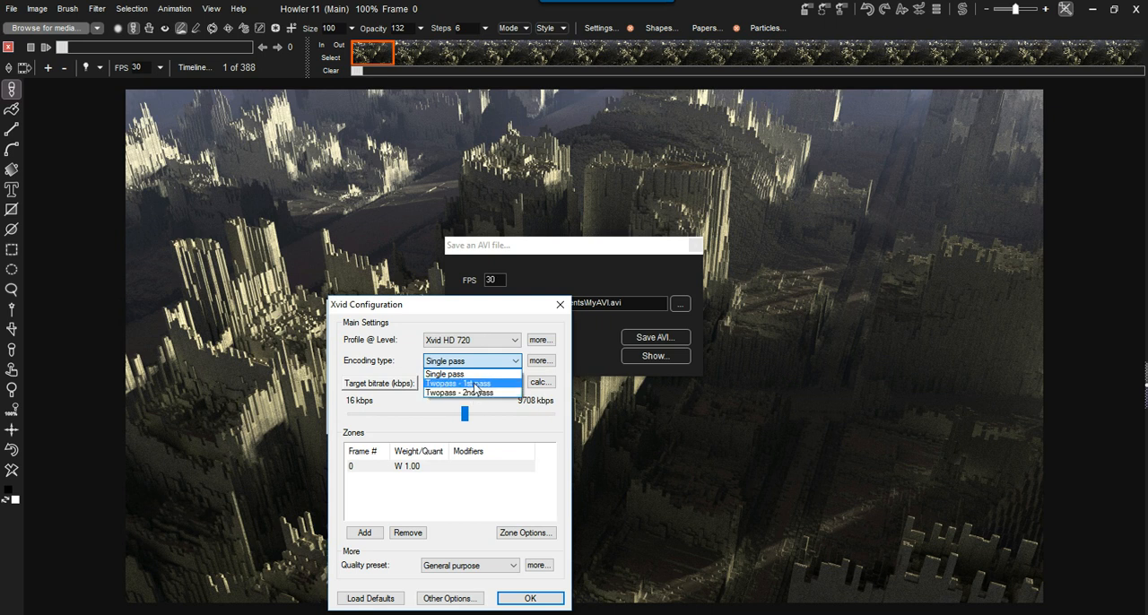
left_click(477, 375)
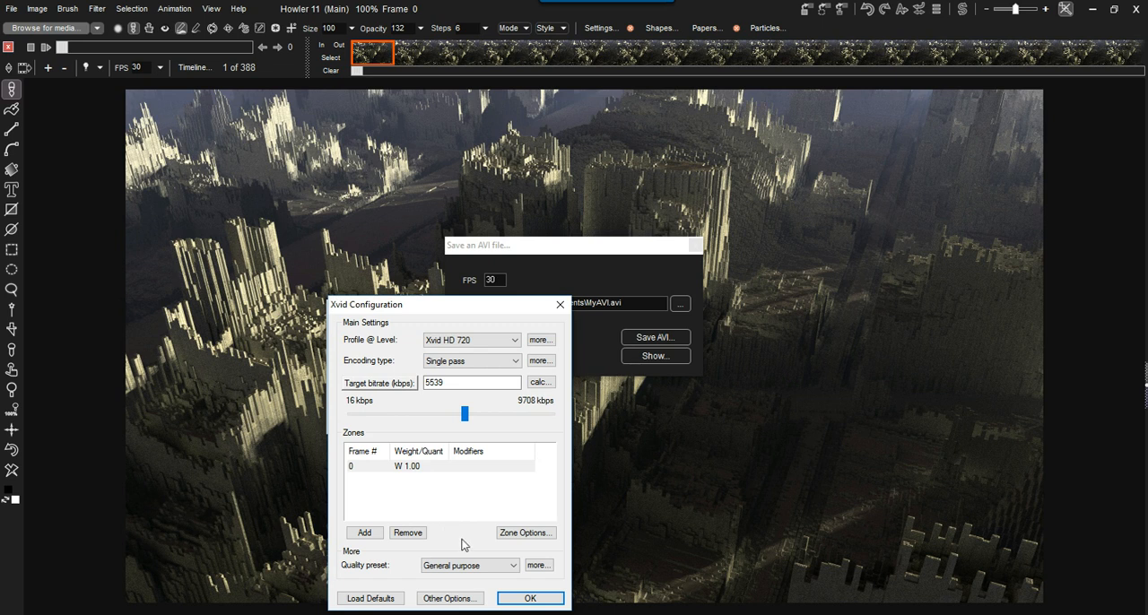
left_click_drag(435, 316, 410, 290)
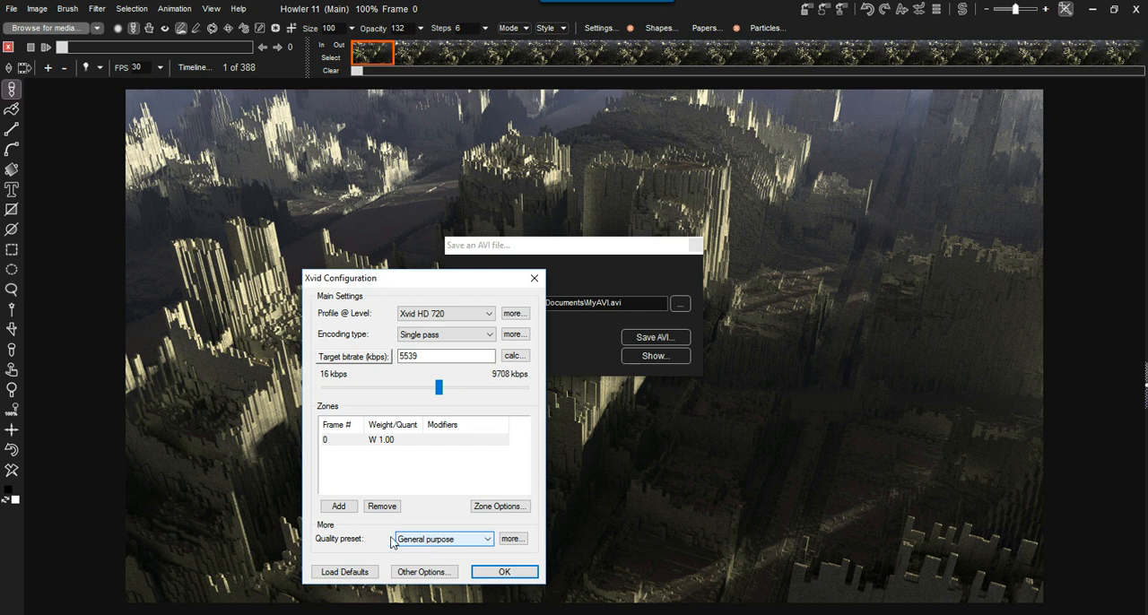
left_click(427, 541)
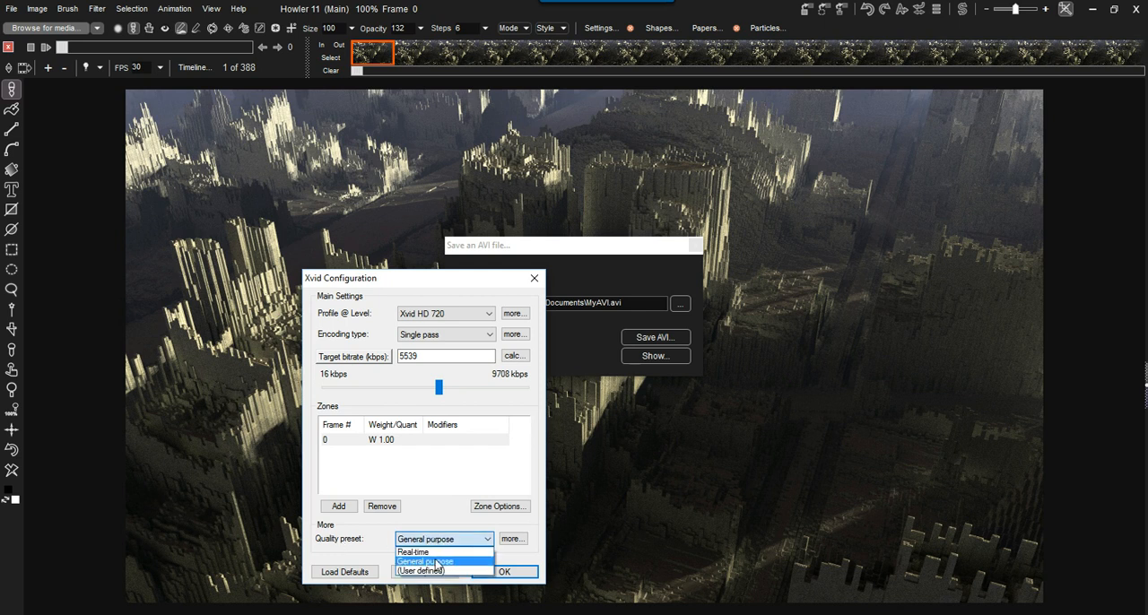
left_click(381, 548)
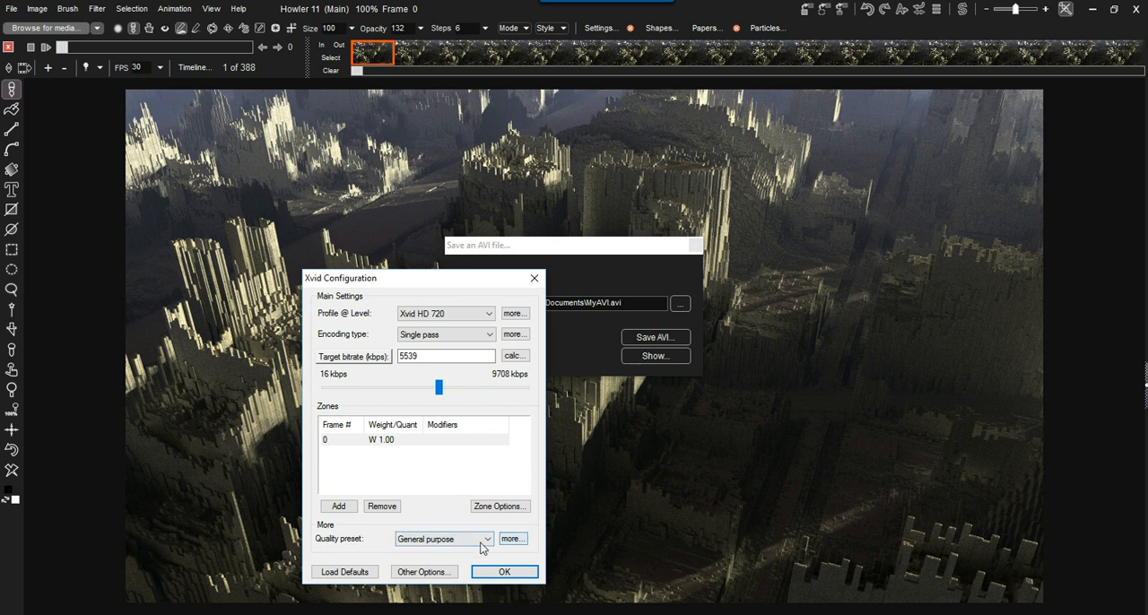
- Review the codec's other encoder, decoder and common options, trying forced optimizations before restoring automatic detection
left_click(421, 572)
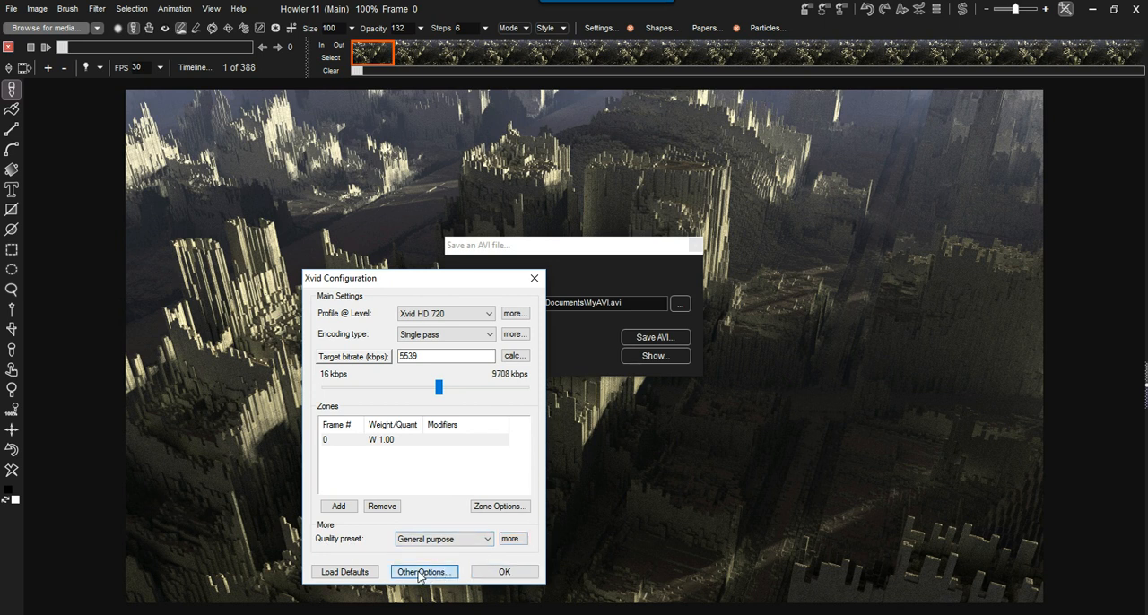
left_click(381, 313)
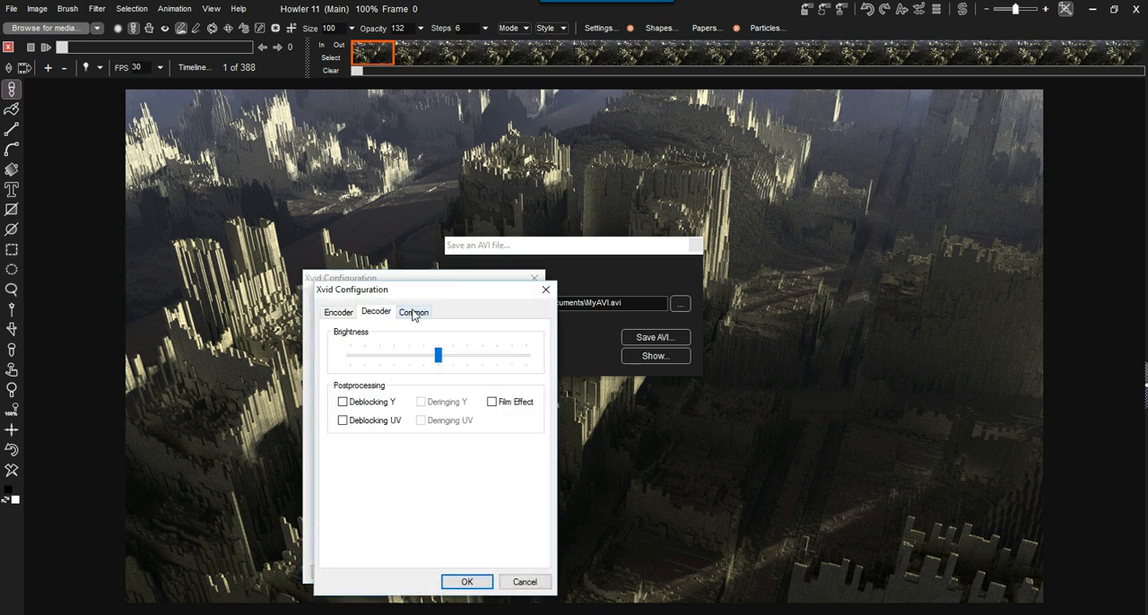
left_click(414, 314)
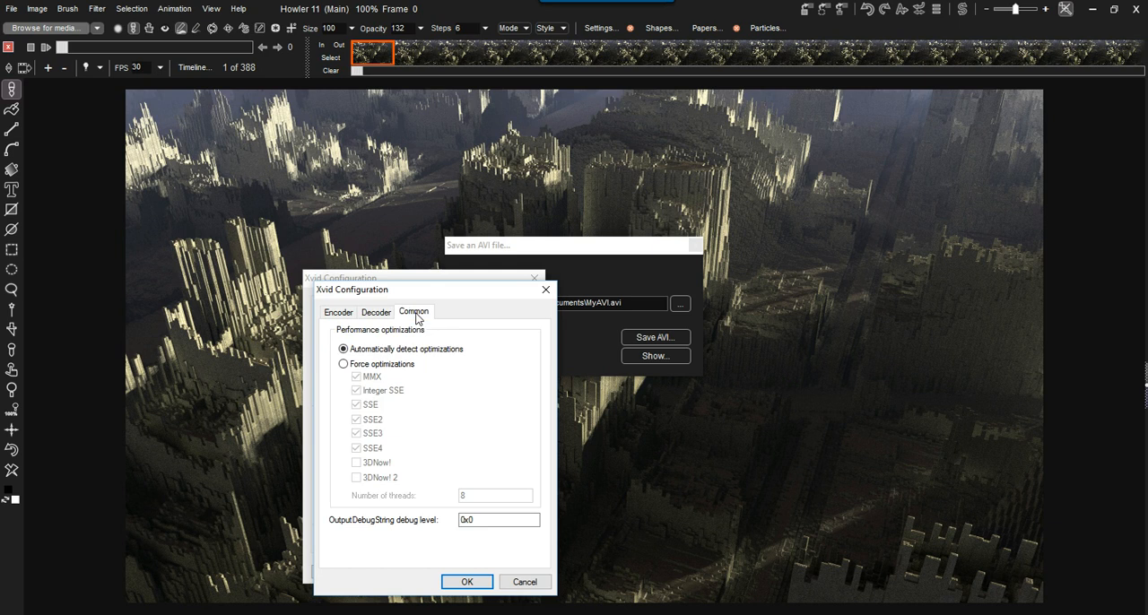
left_click(344, 365)
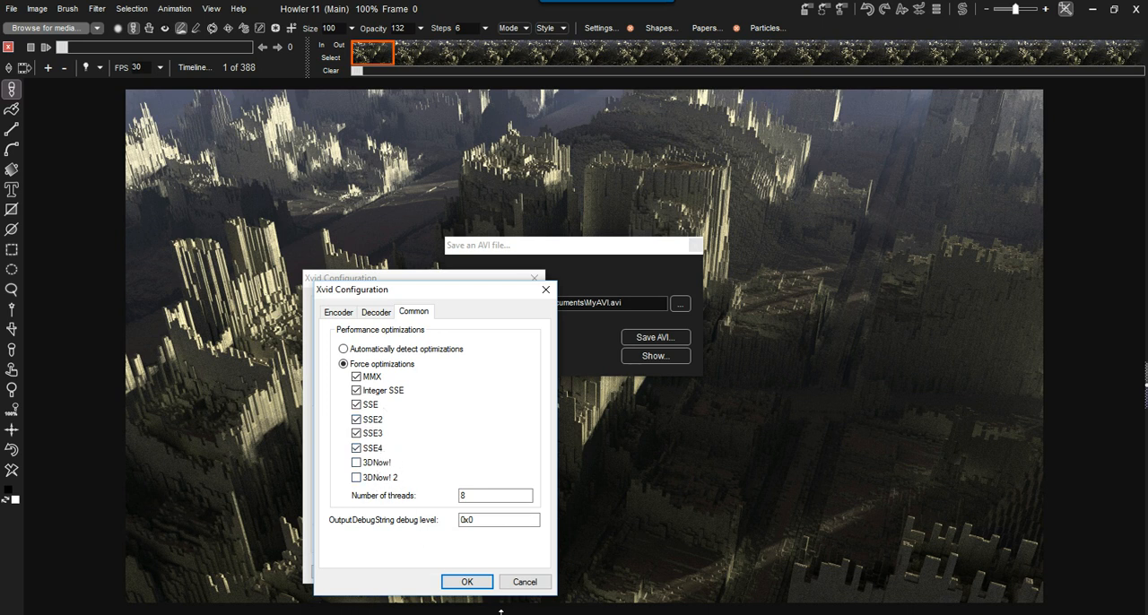
left_click(376, 313)
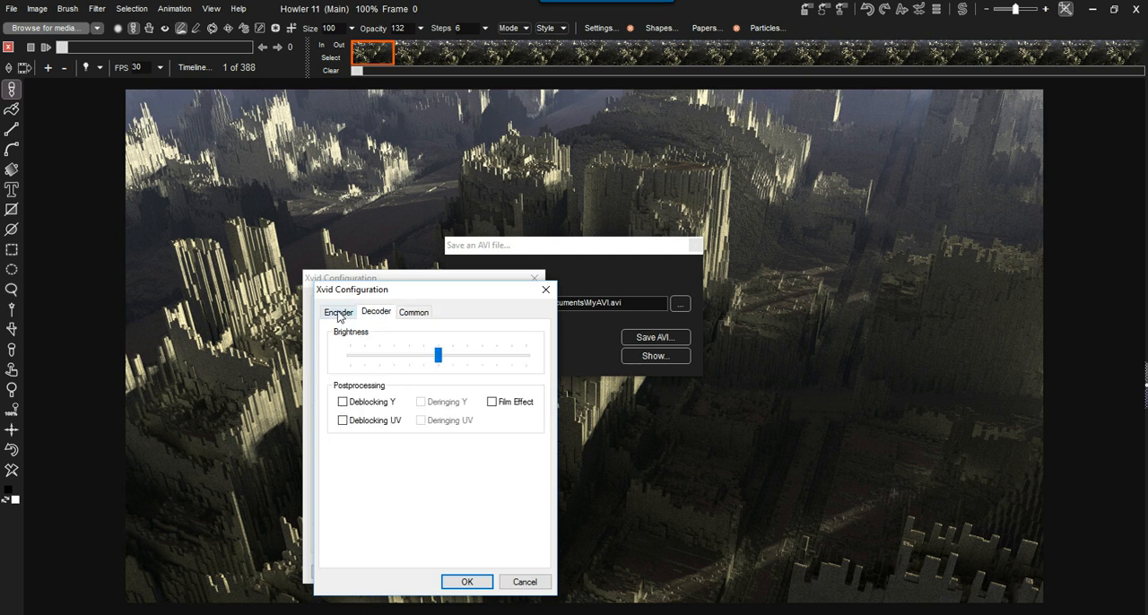
left_click(412, 314)
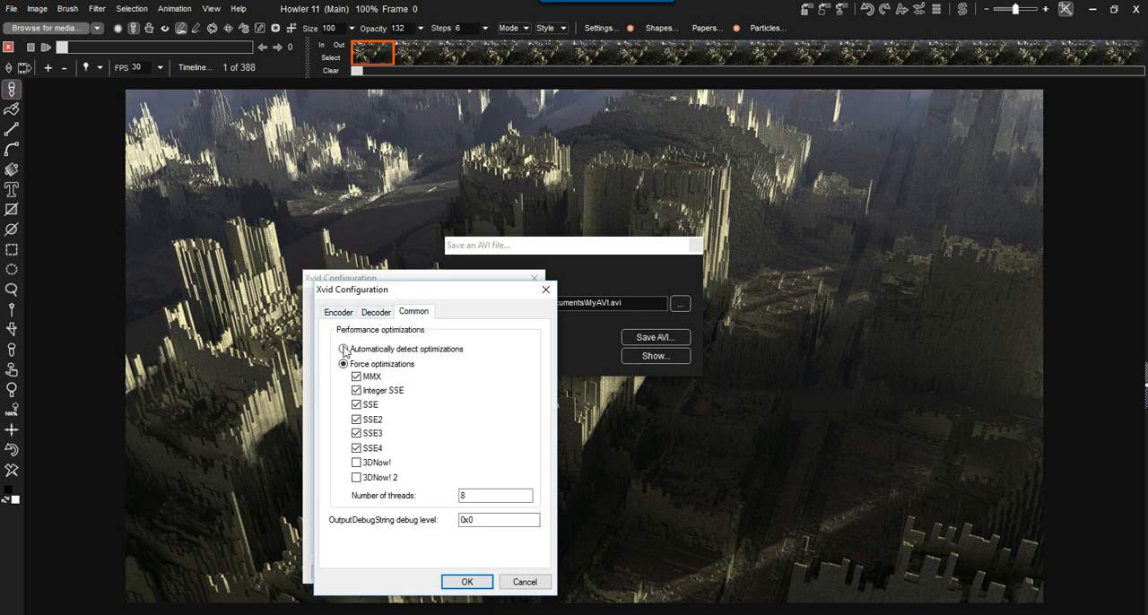
left_click(344, 349)
left_click(377, 315)
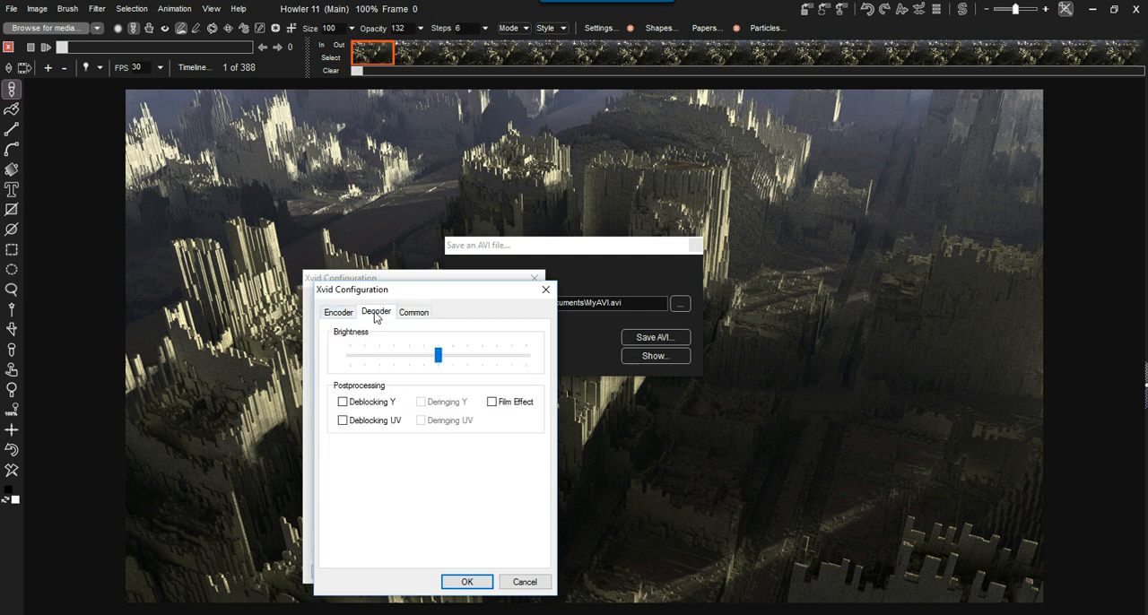
left_click(339, 319)
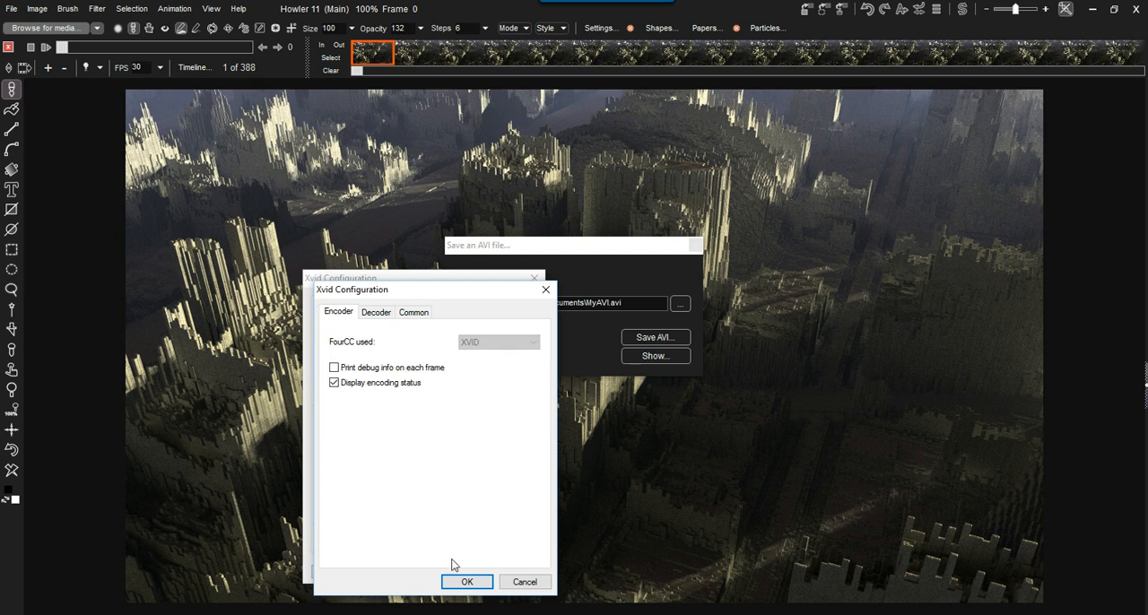
left_click(467, 582)
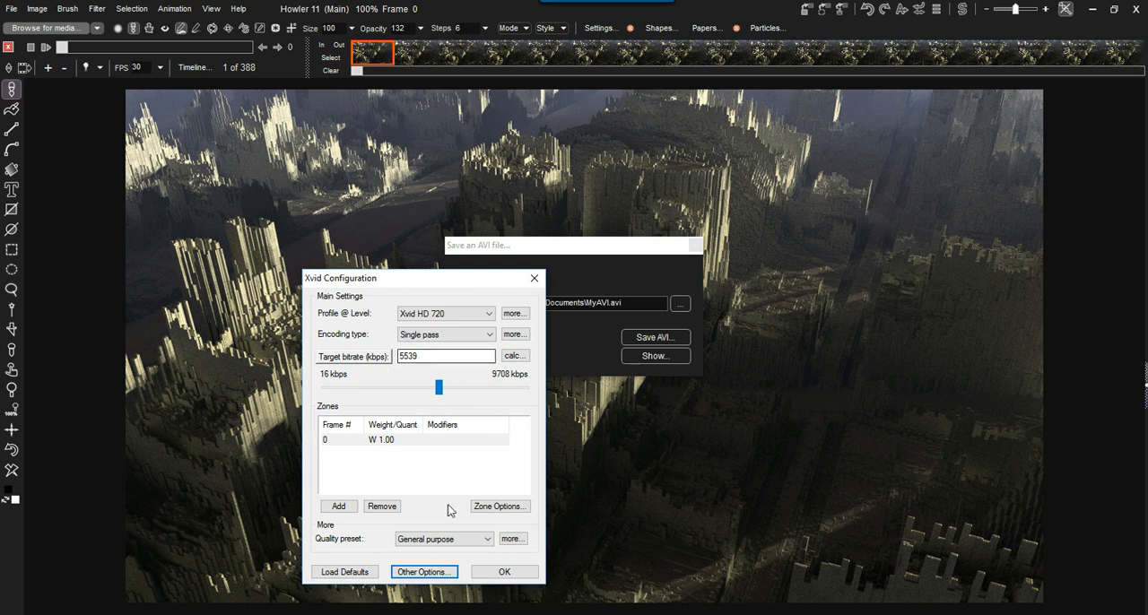
- Accept the Xvid configuration and export the animation to MyAVI.avi with that compressor
left_click(504, 572)
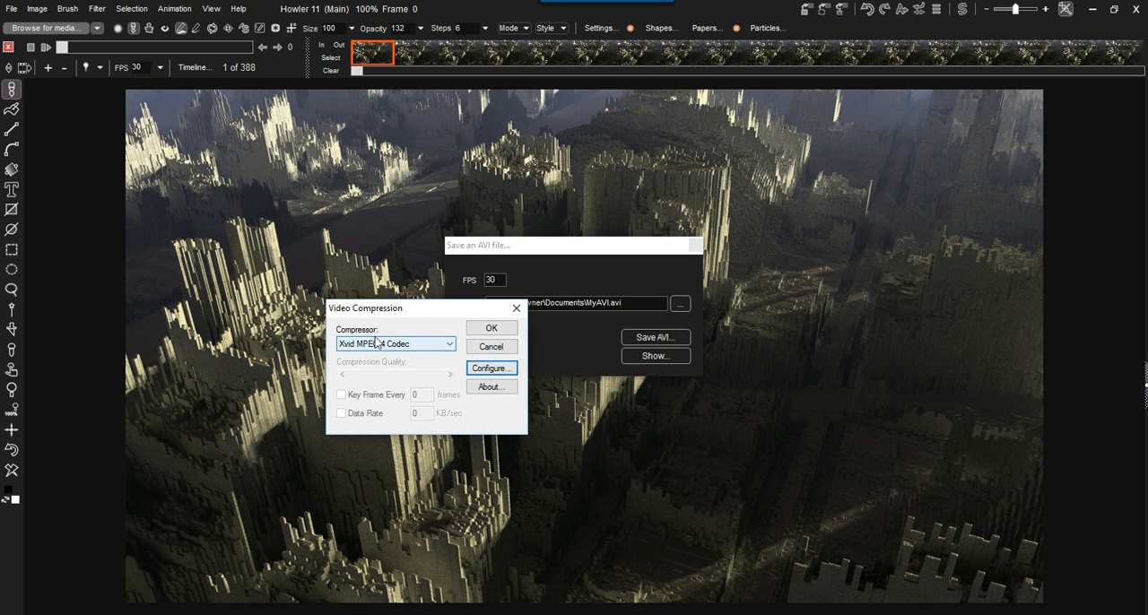
left_click(491, 328)
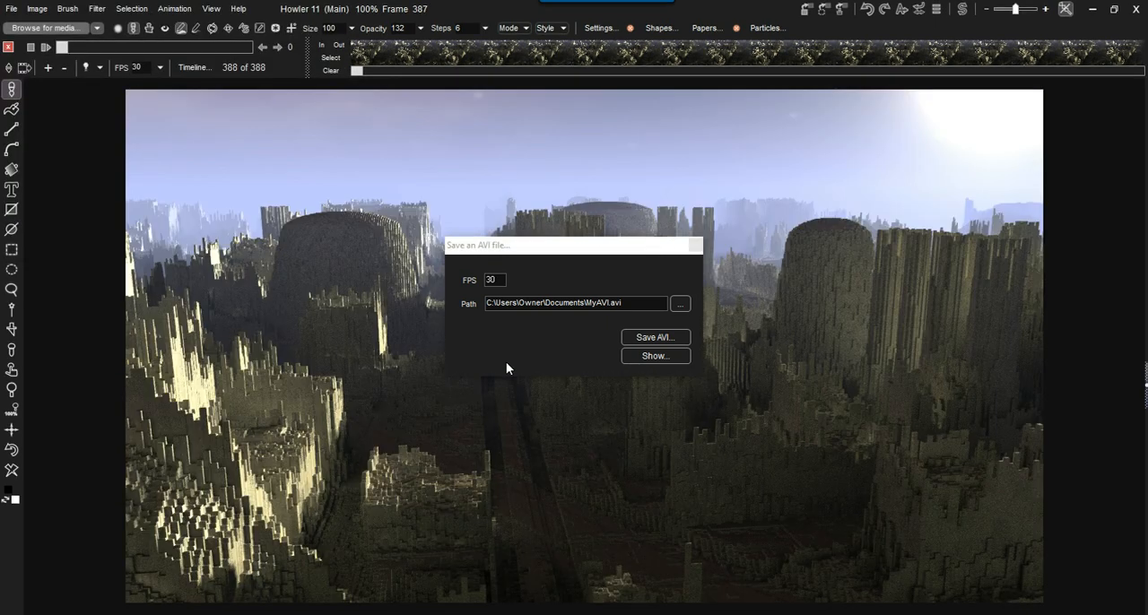
- Move the AVI save window aside, play the exported MyAVI.avi in the media player and close the player
left_click_drag(509, 246, 717, 147)
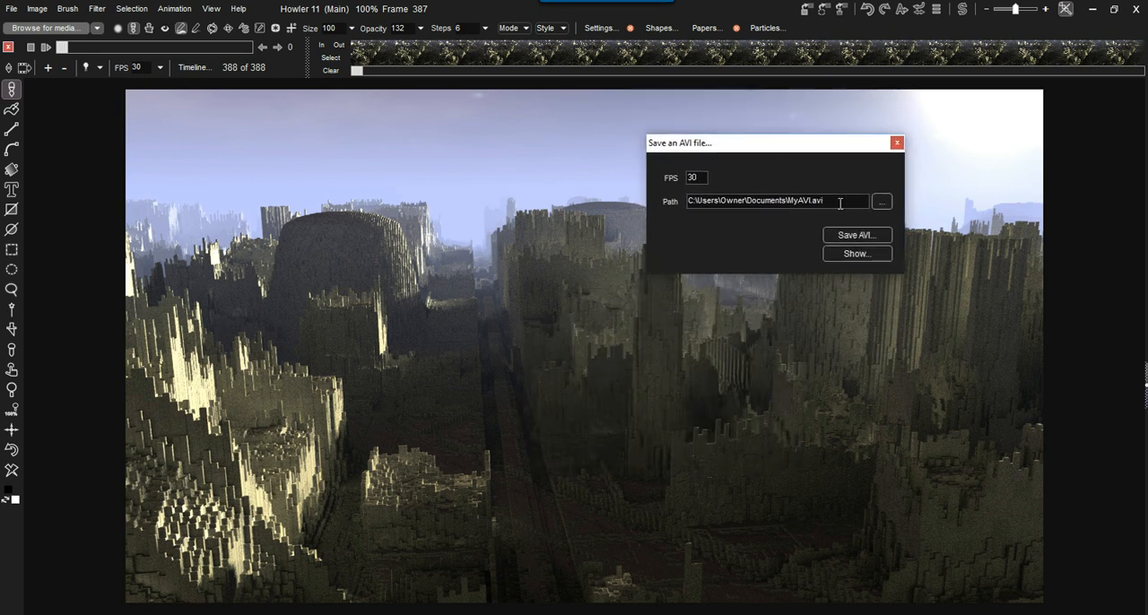
left_click(854, 255)
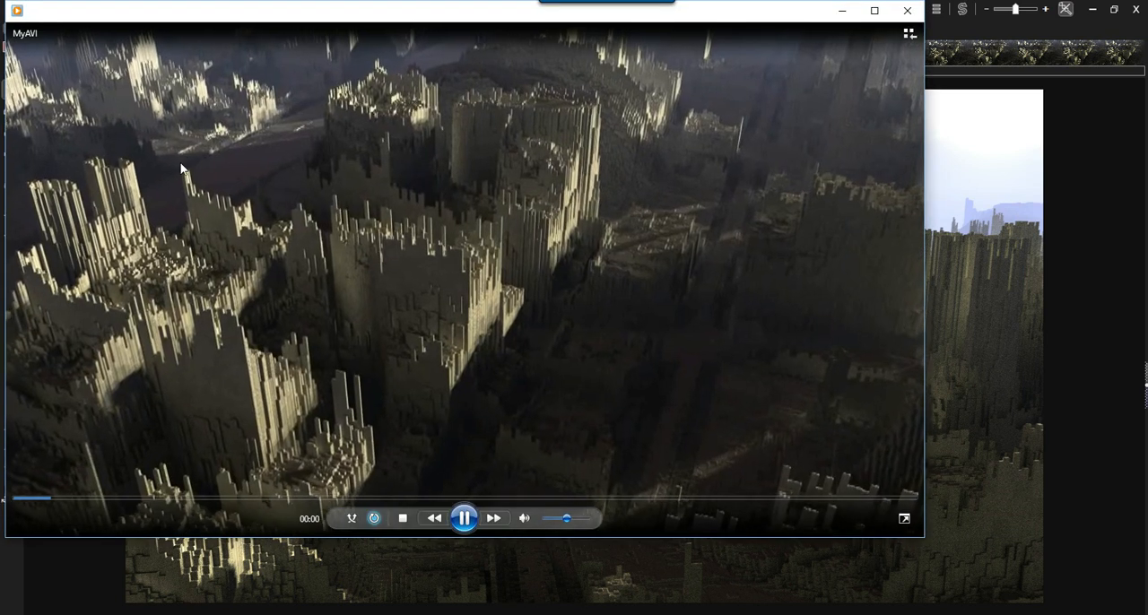
left_click_drag(82, 16, 150, 65)
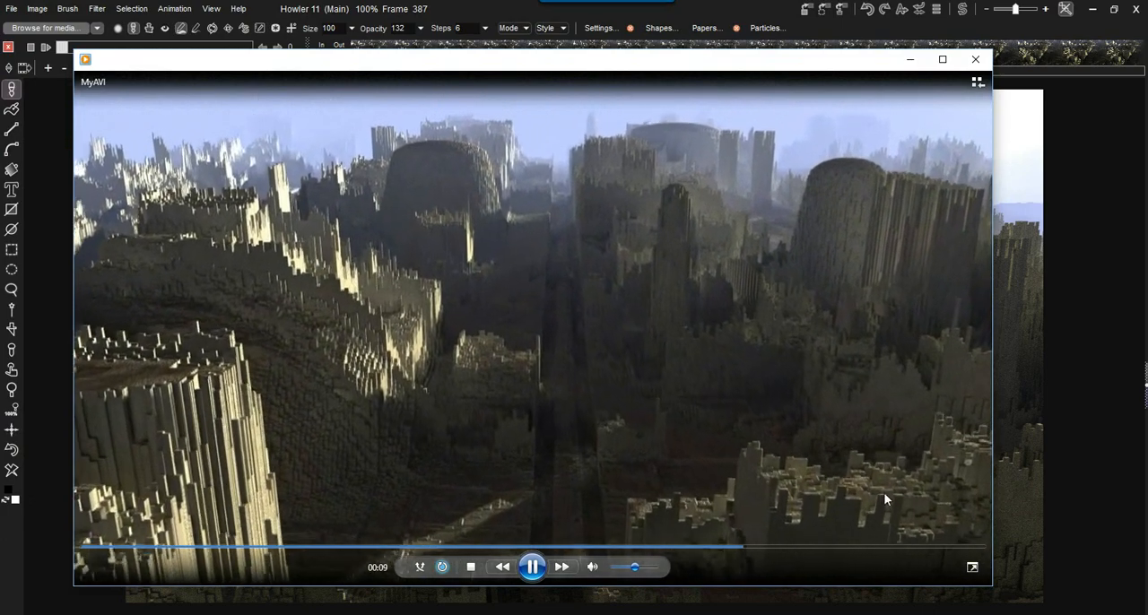
left_click(976, 59)
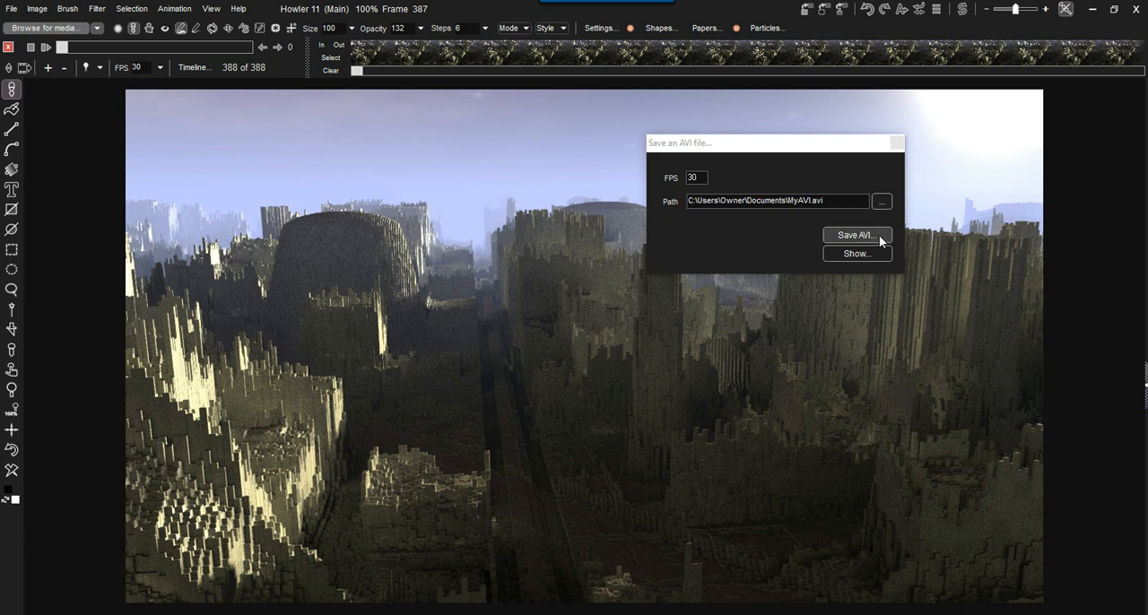
- Start another AVI export with the Xvid MPEG-4 Codec as compressor and open the codec's configuration
left_click(854, 235)
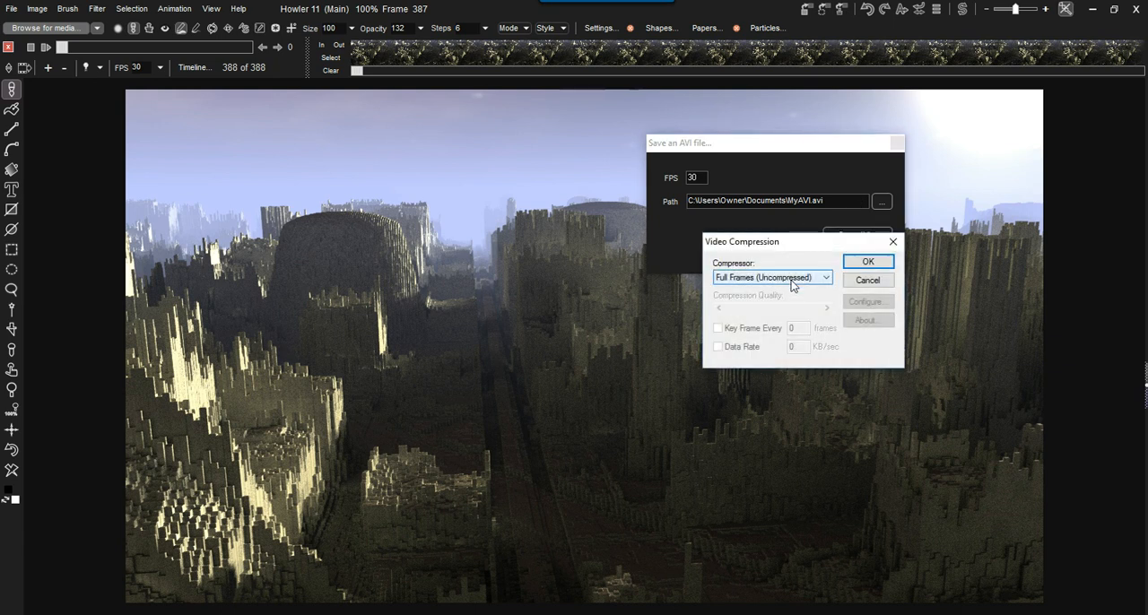
left_click(792, 281)
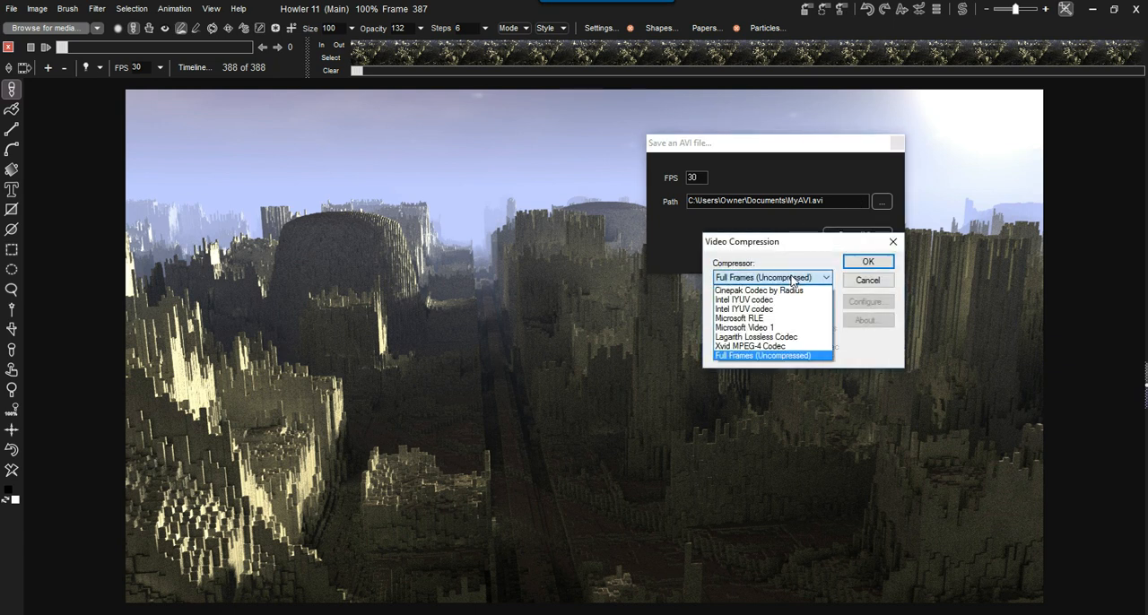
left_click(756, 351)
left_click(864, 301)
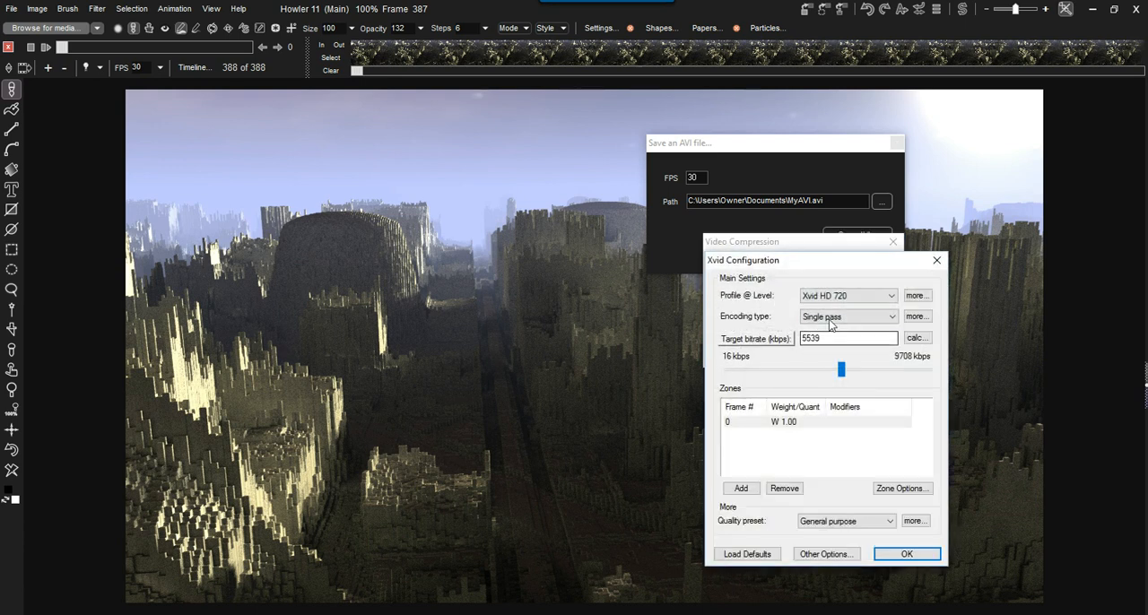
- Keep the Xvid HD 720 profile, switch from target bitrate to target quantizer, and set the quantizer to 4
left_click(846, 296)
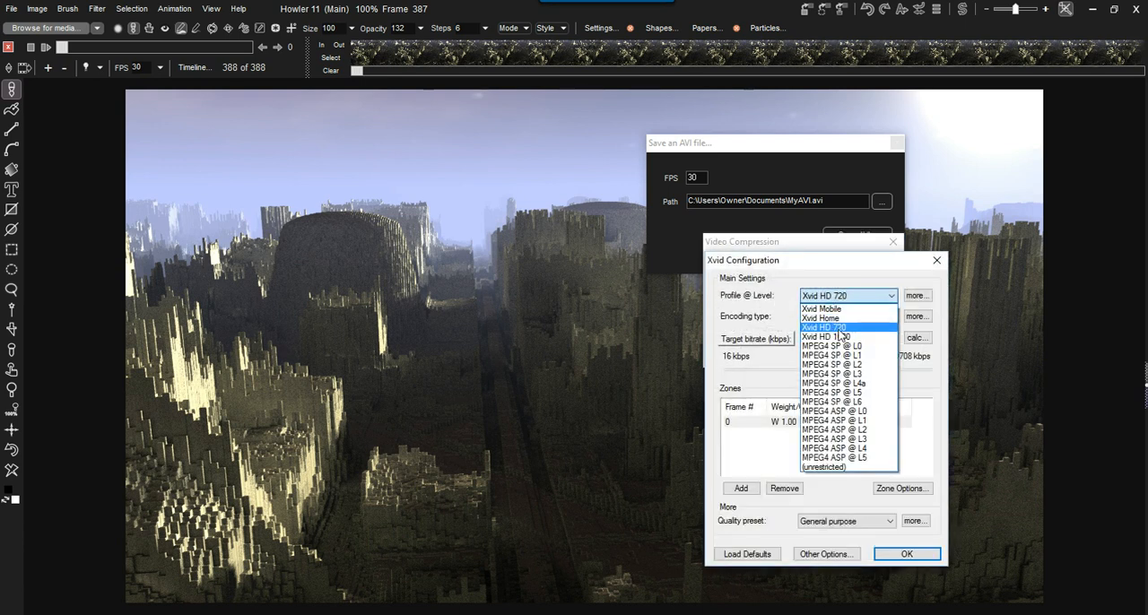
left_click(841, 327)
left_click(756, 338)
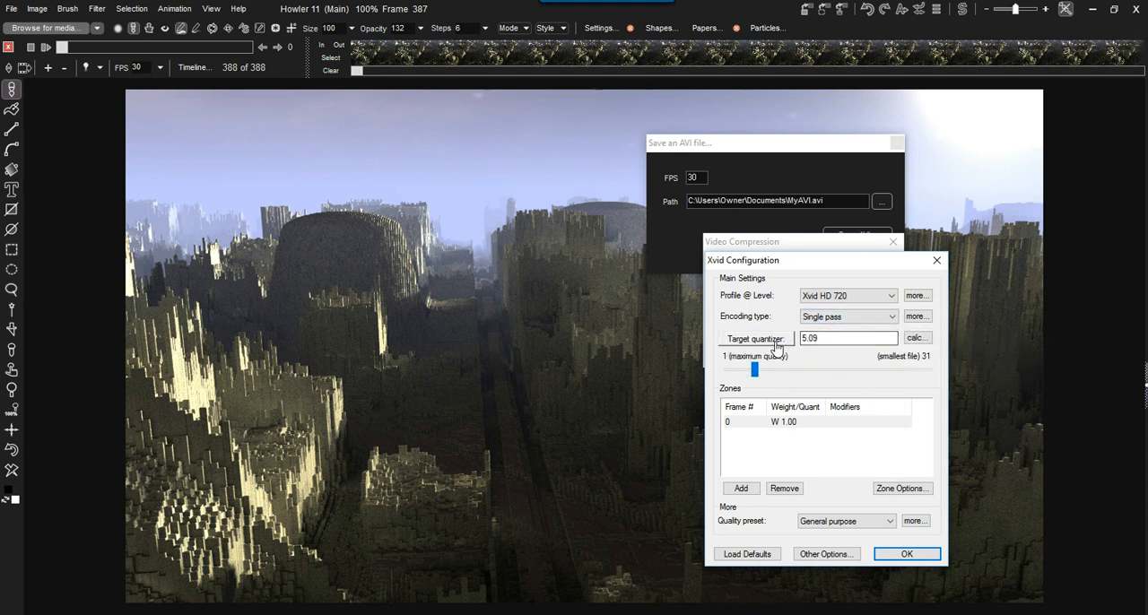
mouse_move(755, 372)
left_mouse_down()
mouse_move(943, 378)
mouse_move(728, 374)
mouse_move(748, 377)
left_mouse_up()
double_click(832, 338)
type("4")
- Accept the Xvid configuration and export the animation again to MyAVI.avi at 30 FPS
left_click_drag(864, 261, 546, 180)
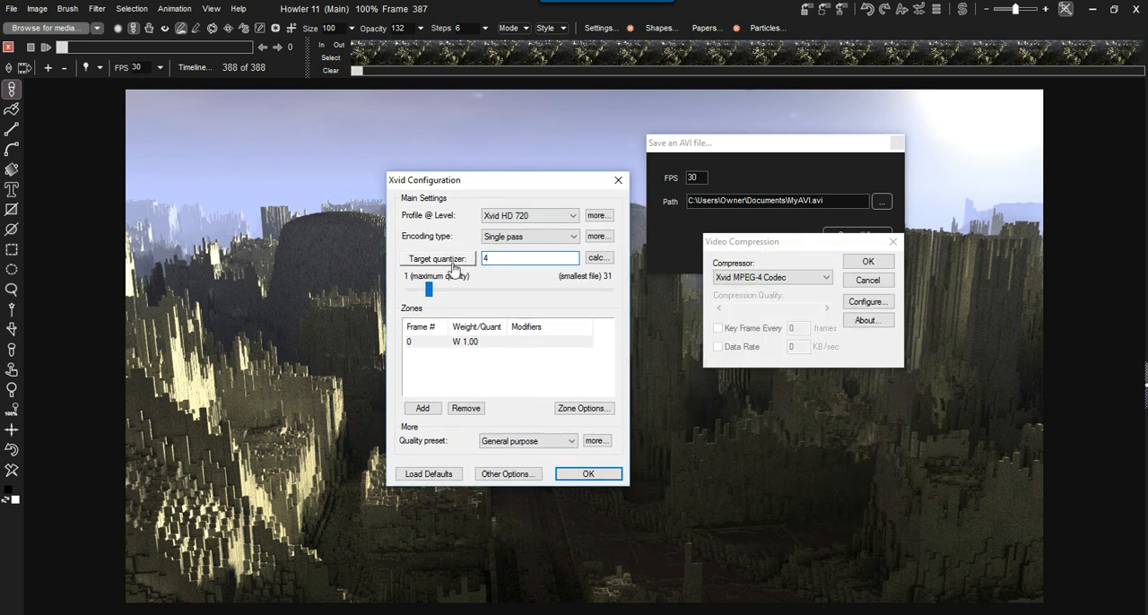
left_click(587, 473)
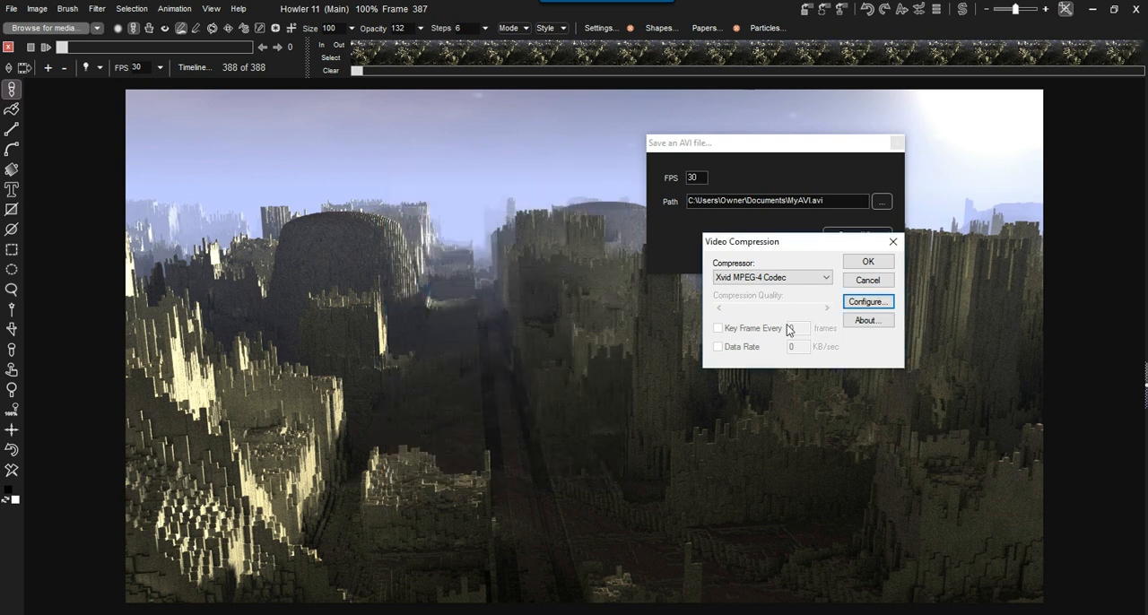
left_click(868, 262)
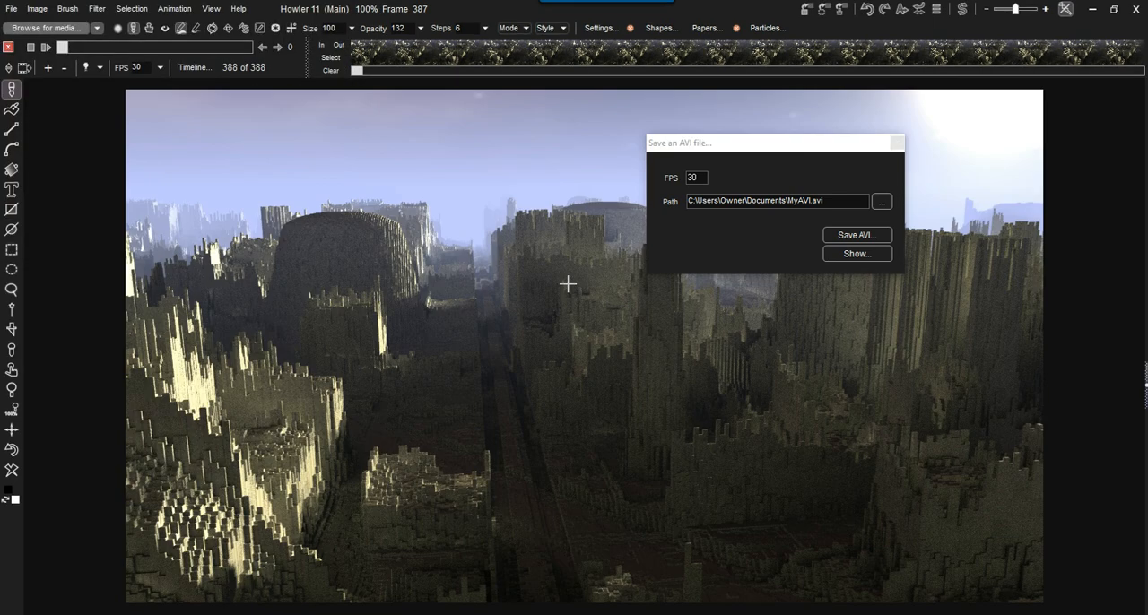
- Move the AVI save window away from the scene's centre, play the newly exported MyAVI.avi, and close the player
left_click_drag(727, 145, 505, 297)
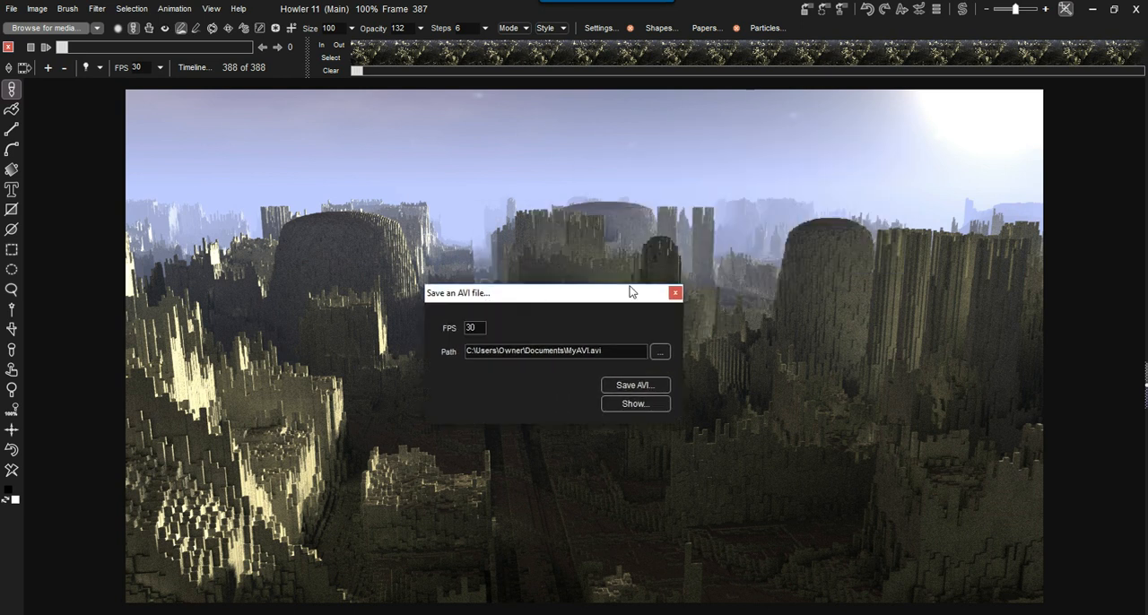
left_click_drag(579, 301, 381, 151)
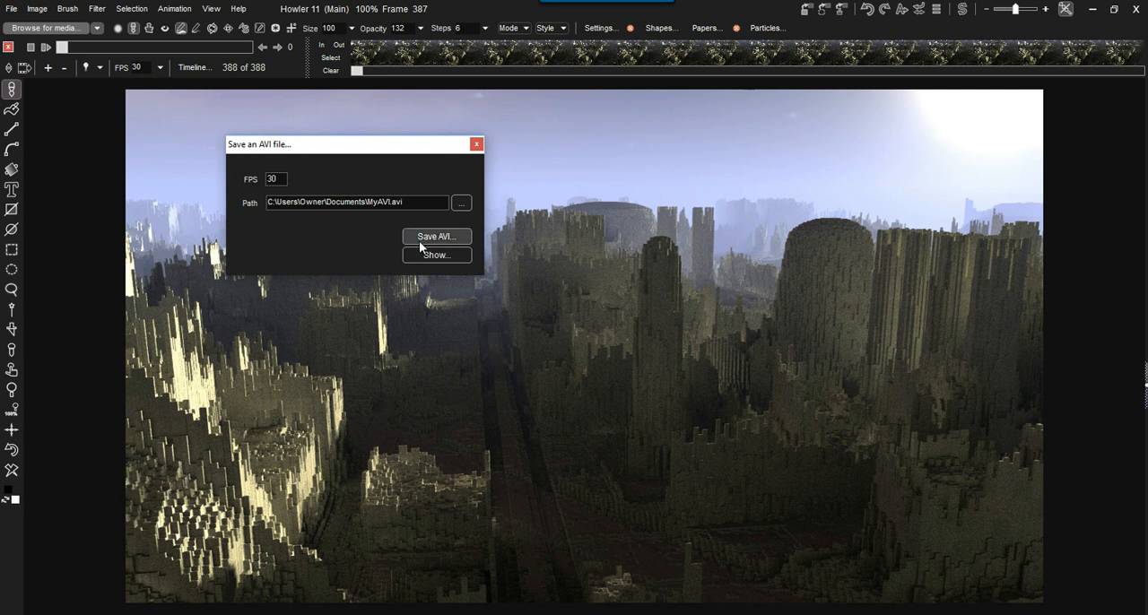
left_click(437, 256)
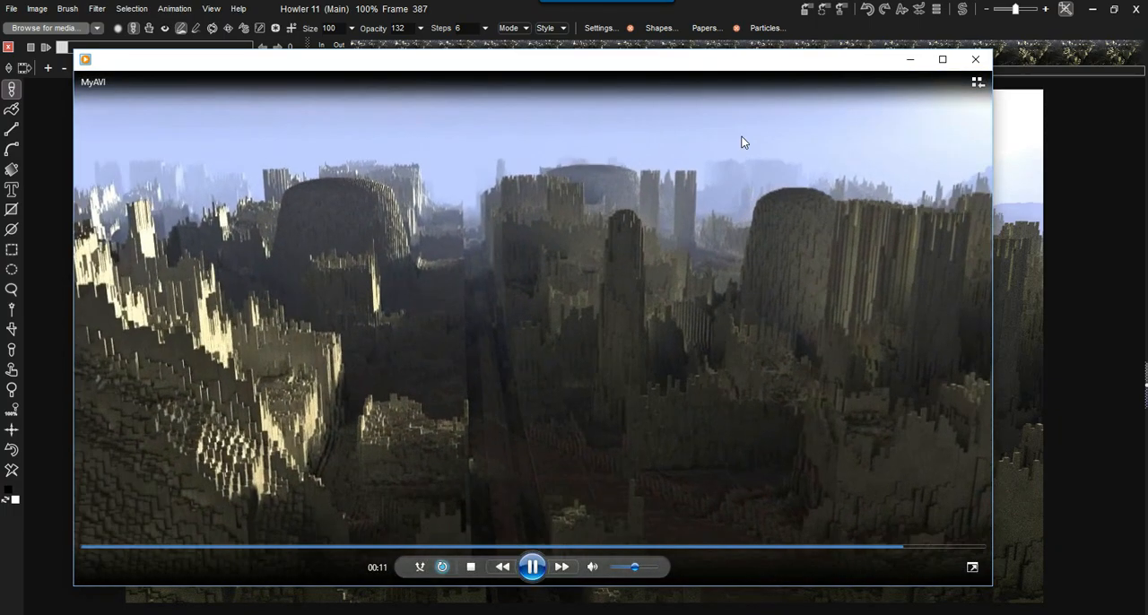
left_click(975, 61)
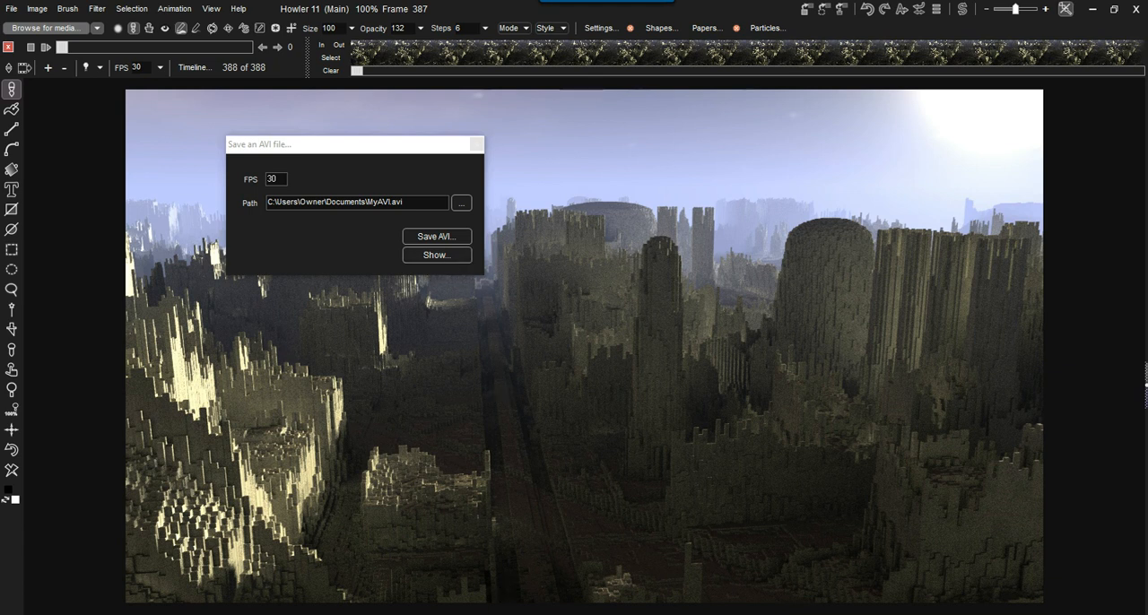
- Switch to the lights-camera-action folder in File Explorer, play cityscape01-laga.avi, and close the player
mouse_move(359, 614)
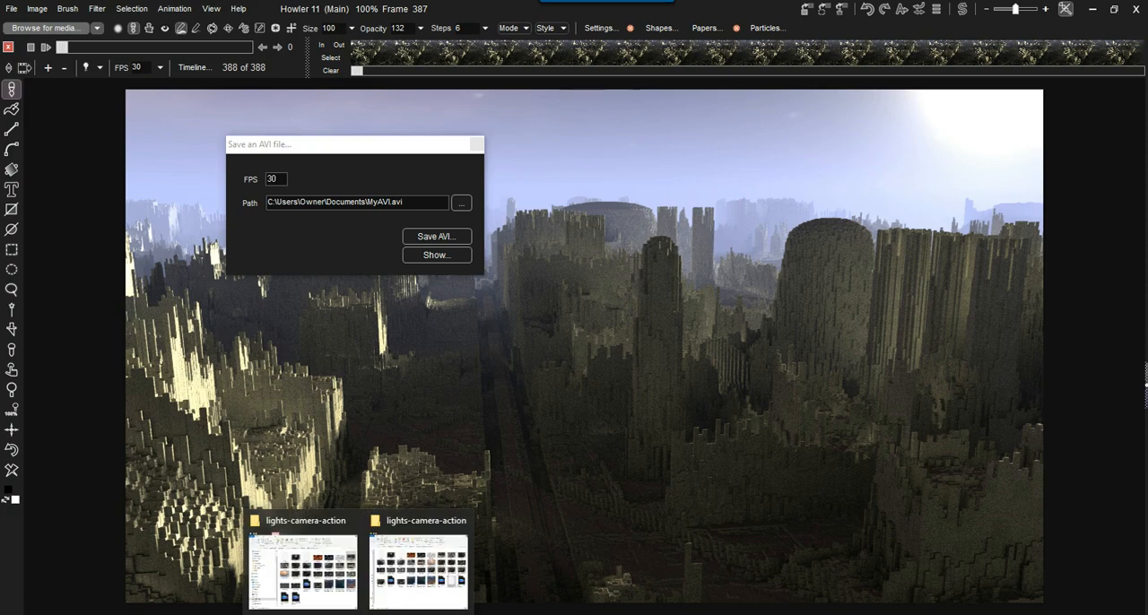
left_click(438, 572)
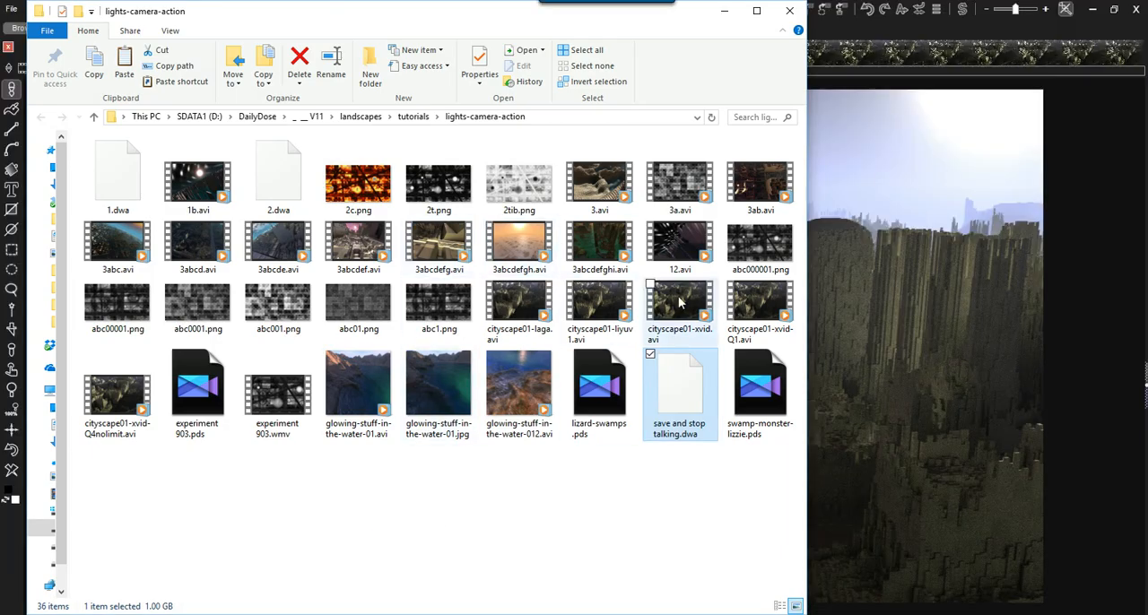
left_click(602, 304)
left_click(517, 304)
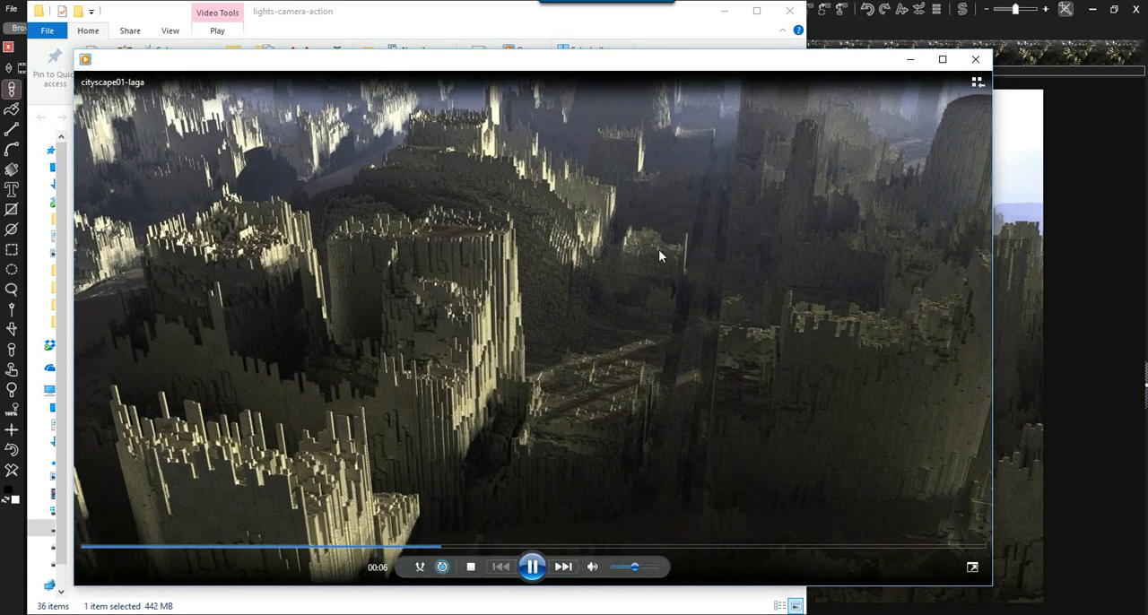
left_click(974, 59)
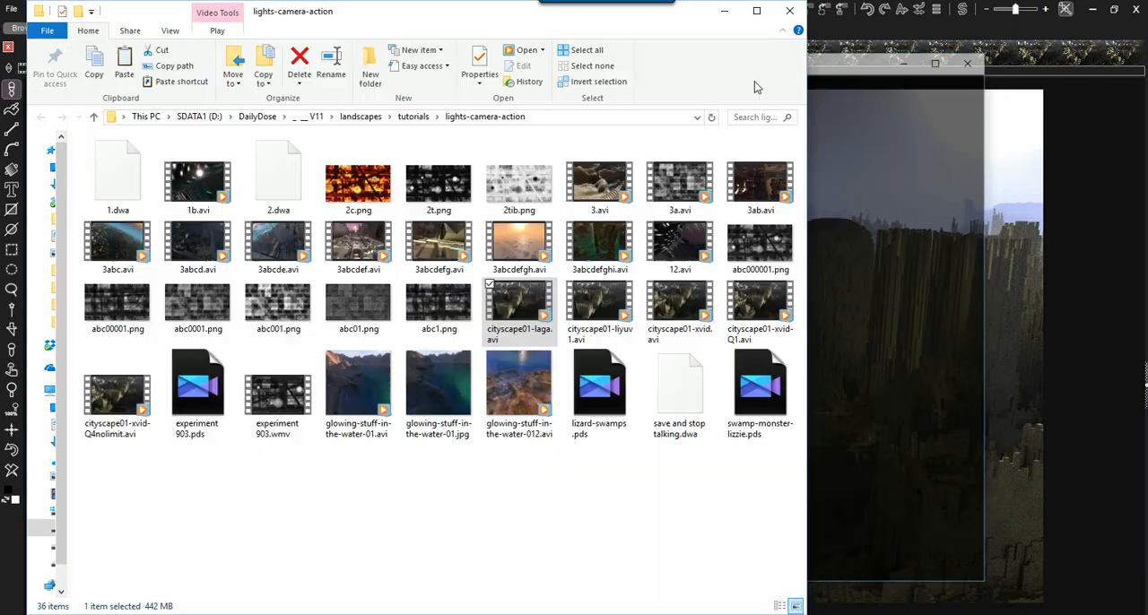
- Play cityscape01-liyuv1.avi and cityscape01-xvid.avi in turn, closing the player after each for comparison
left_click(601, 301)
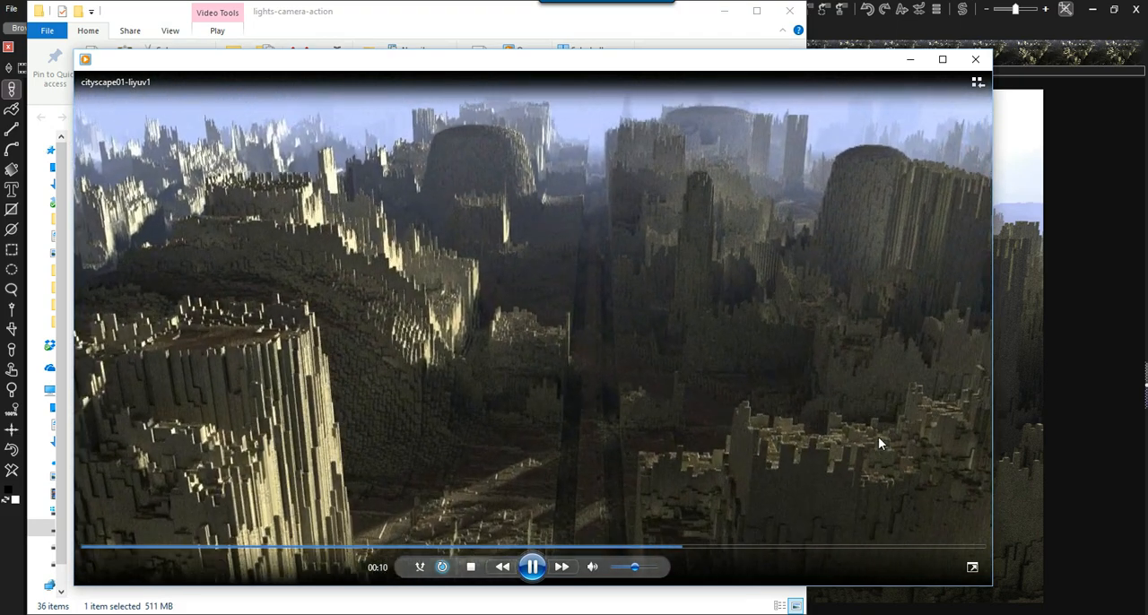
left_click(978, 61)
left_click(687, 312)
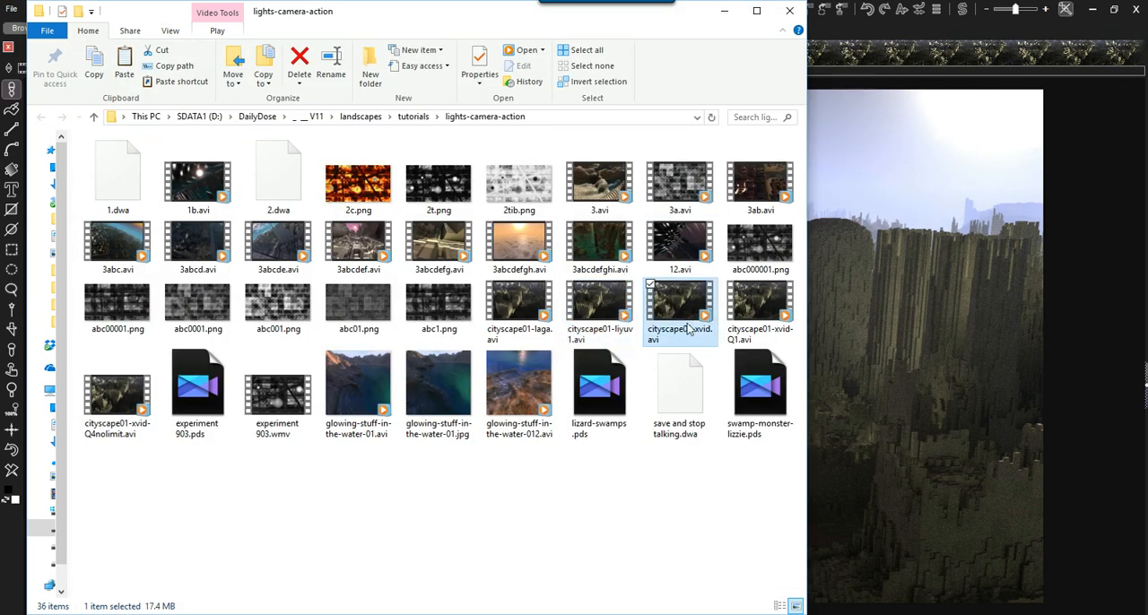
double_click(679, 315)
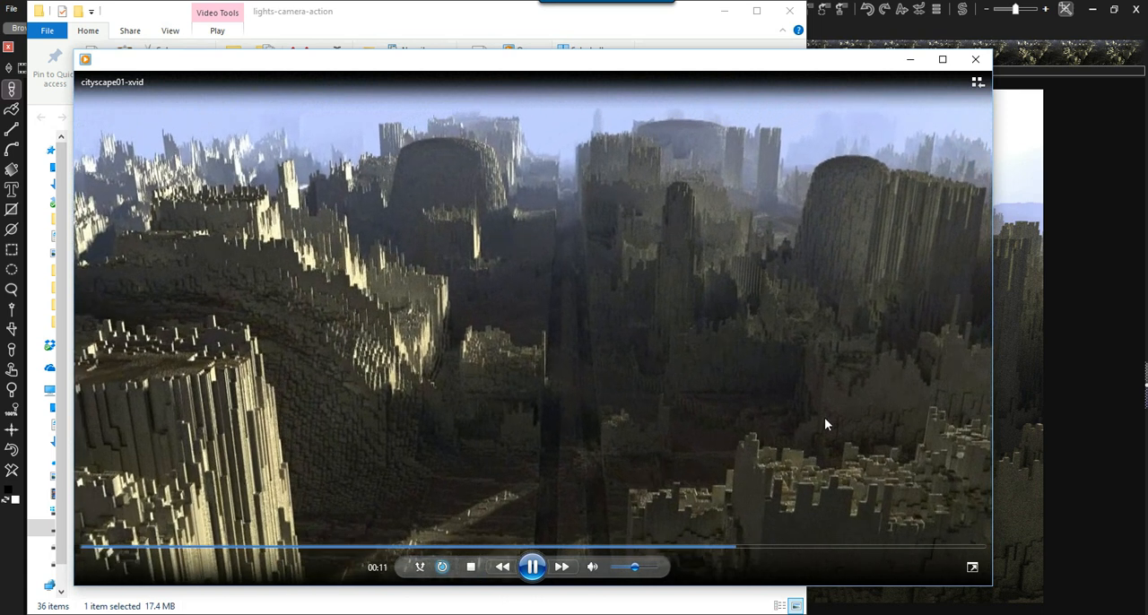
left_click(976, 59)
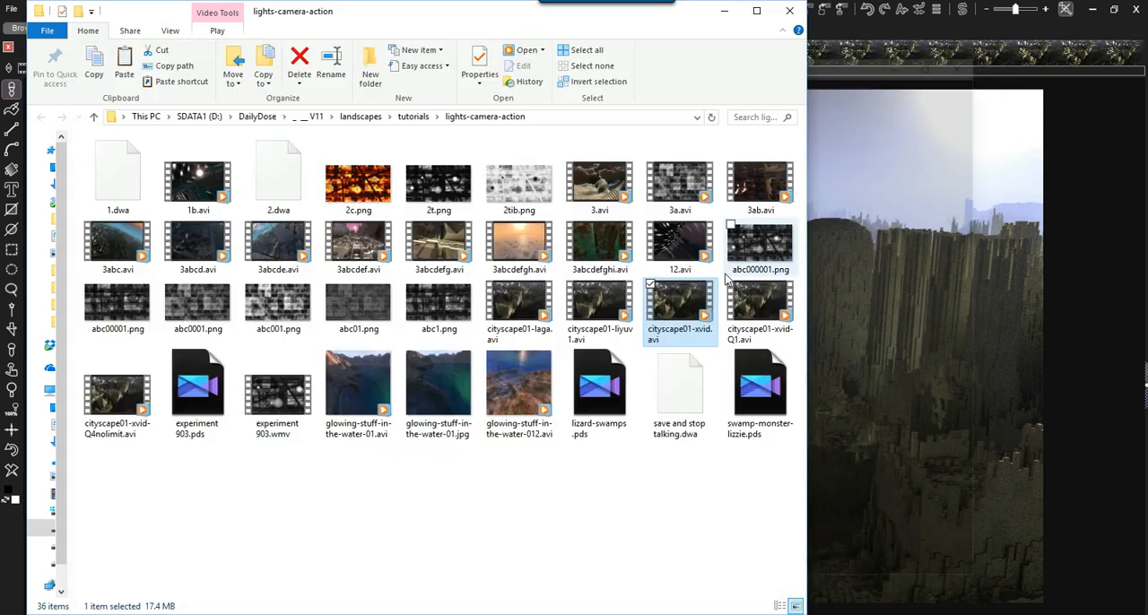
- Open cityscape01-xvid.avi with IrfanView 32-bit, watch it through, and close IrfanView
right_click(671, 299)
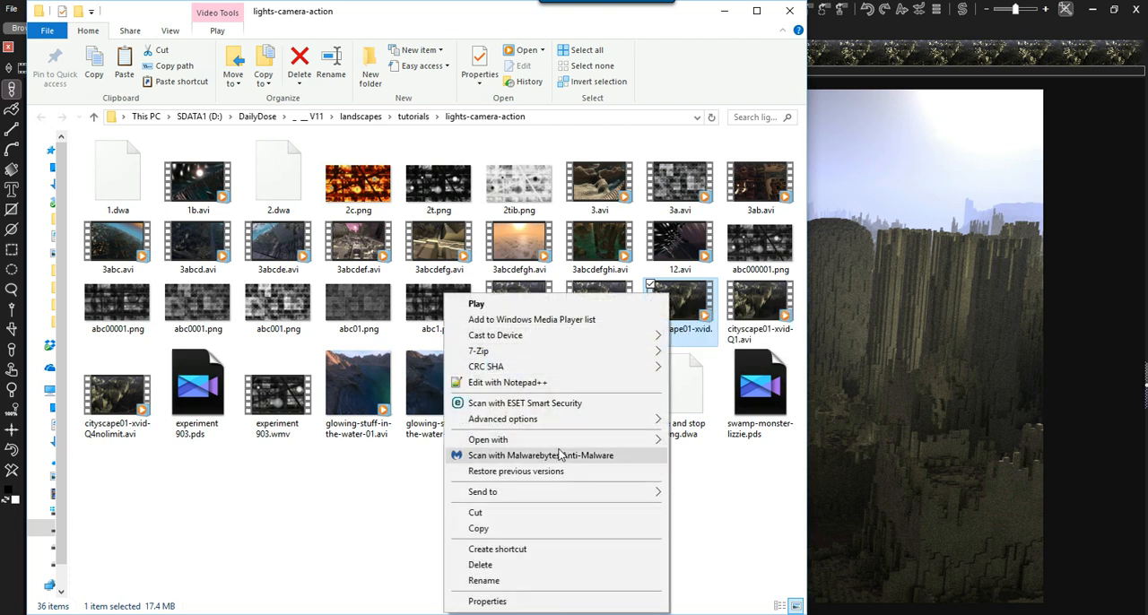
mouse_move(559, 446)
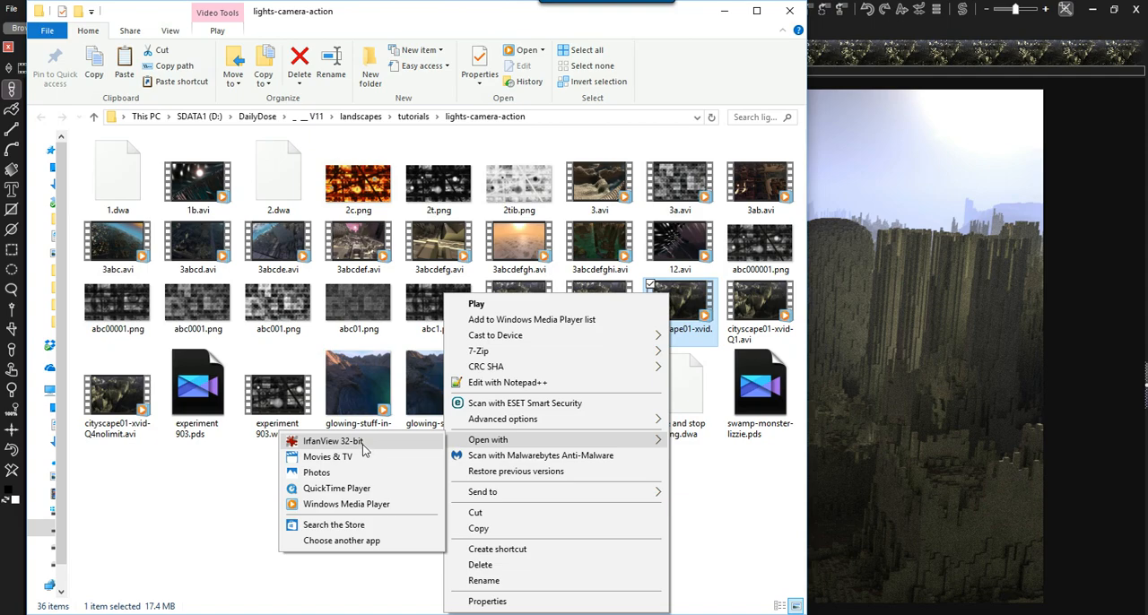
left_click(333, 441)
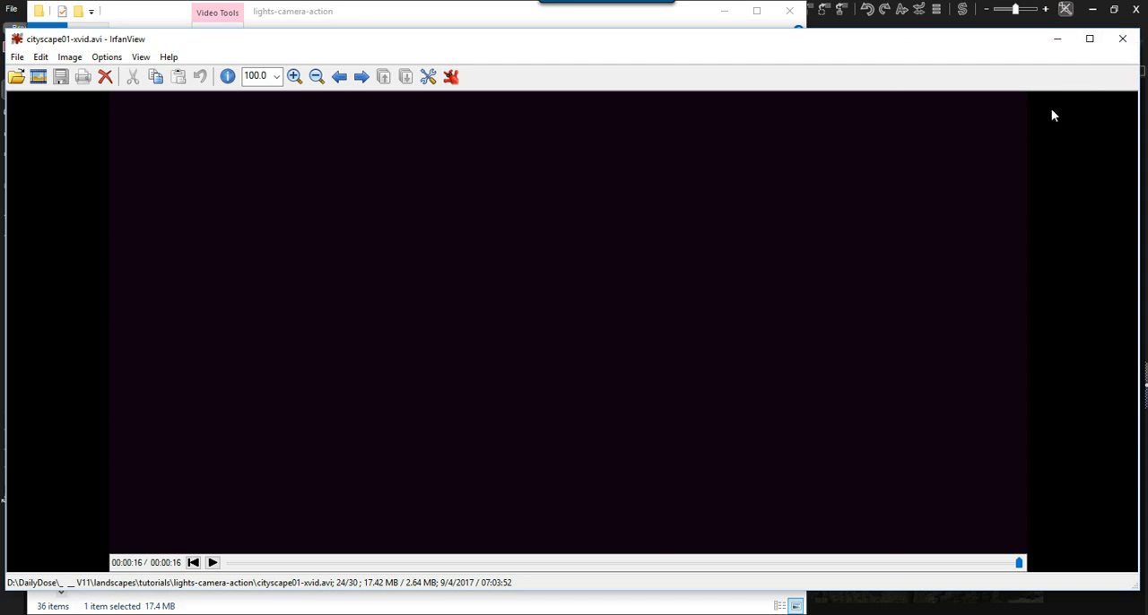
left_click(1122, 38)
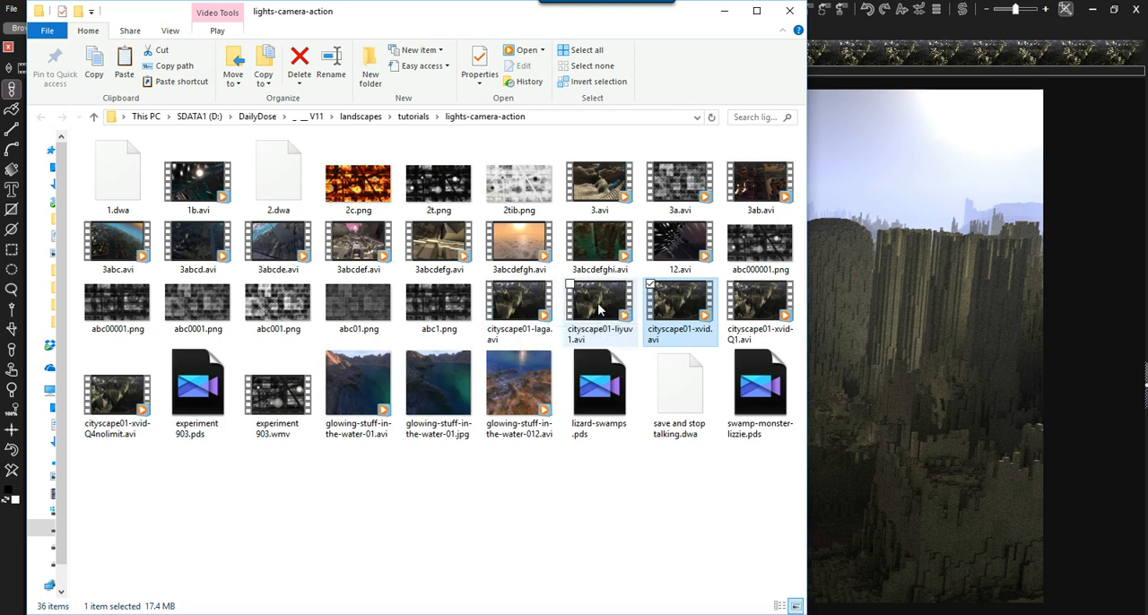
- Review the applications offered for opening cityscape01-xvid.avi, and dismiss the choices without opening the file
right_click(672, 298)
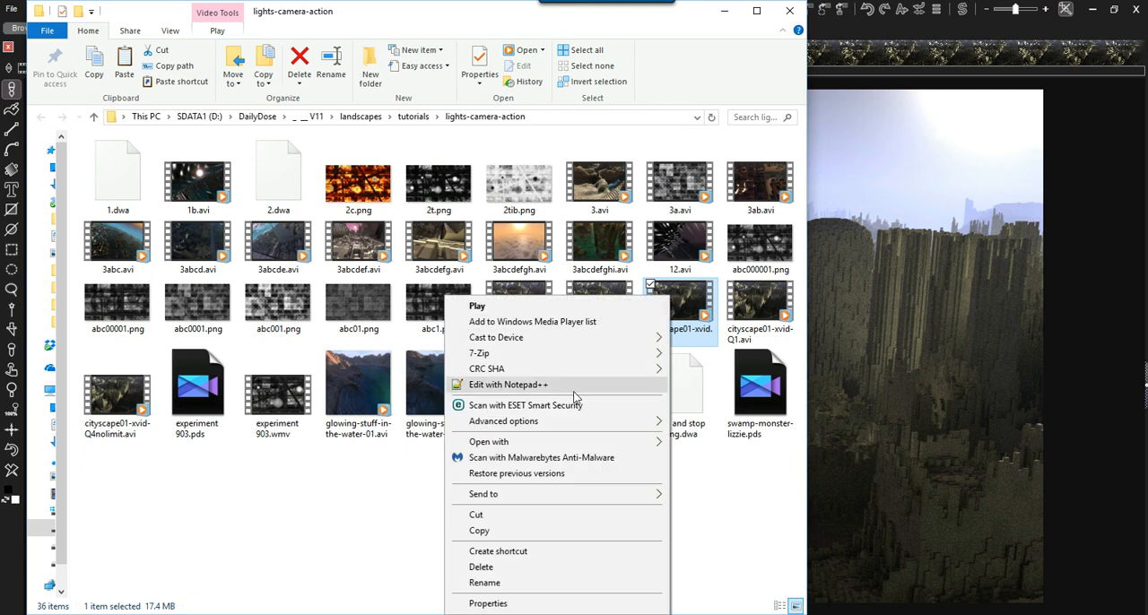
mouse_move(553, 445)
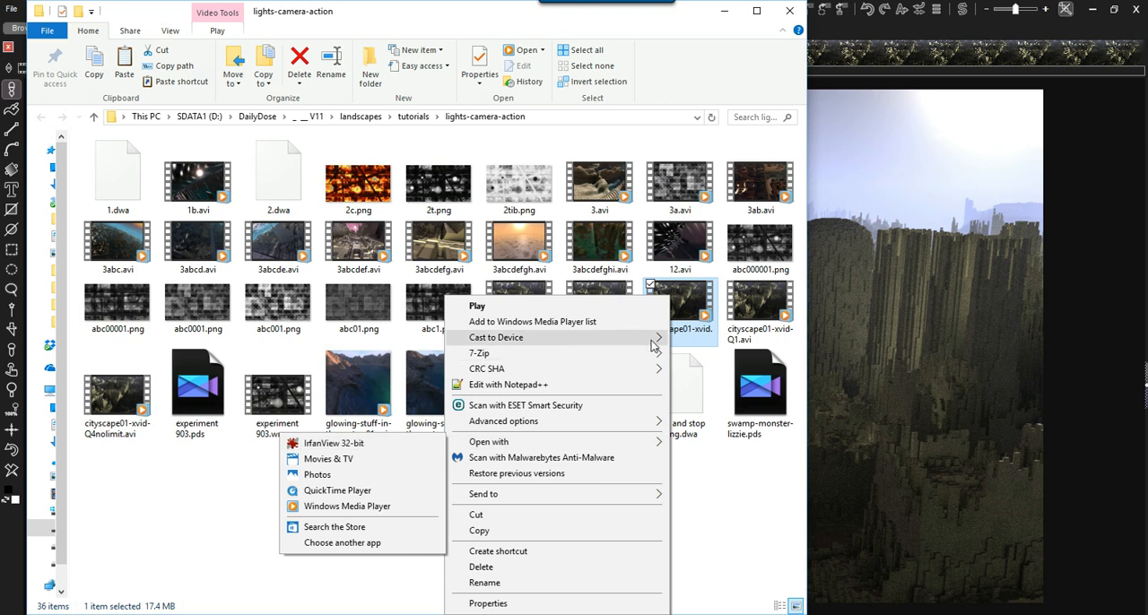
left_click(714, 505)
left_click(715, 505)
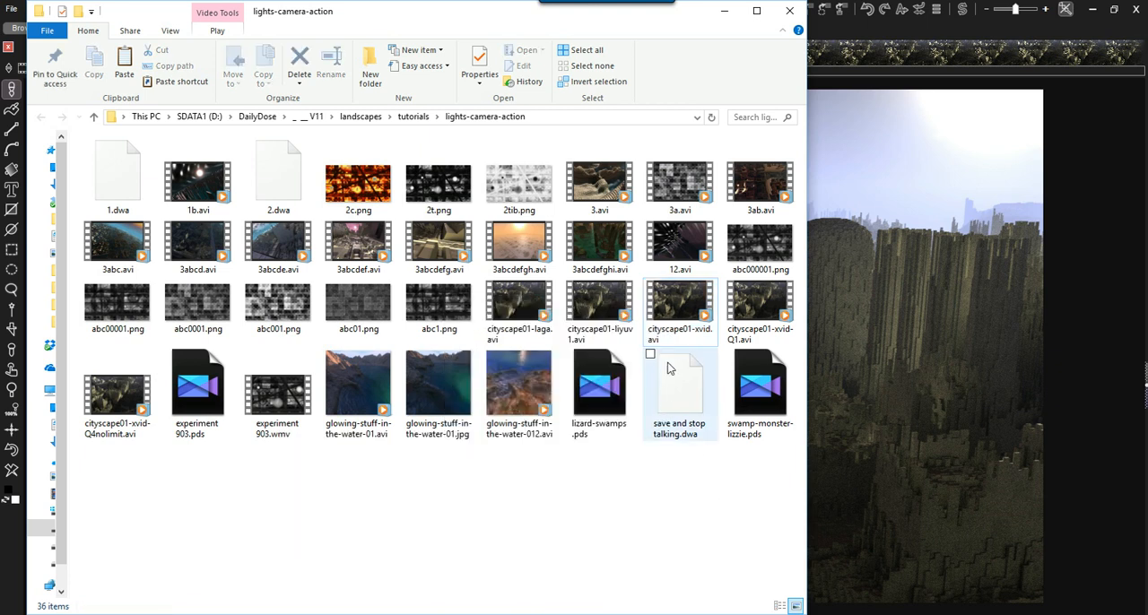
mouse_move(671, 309)
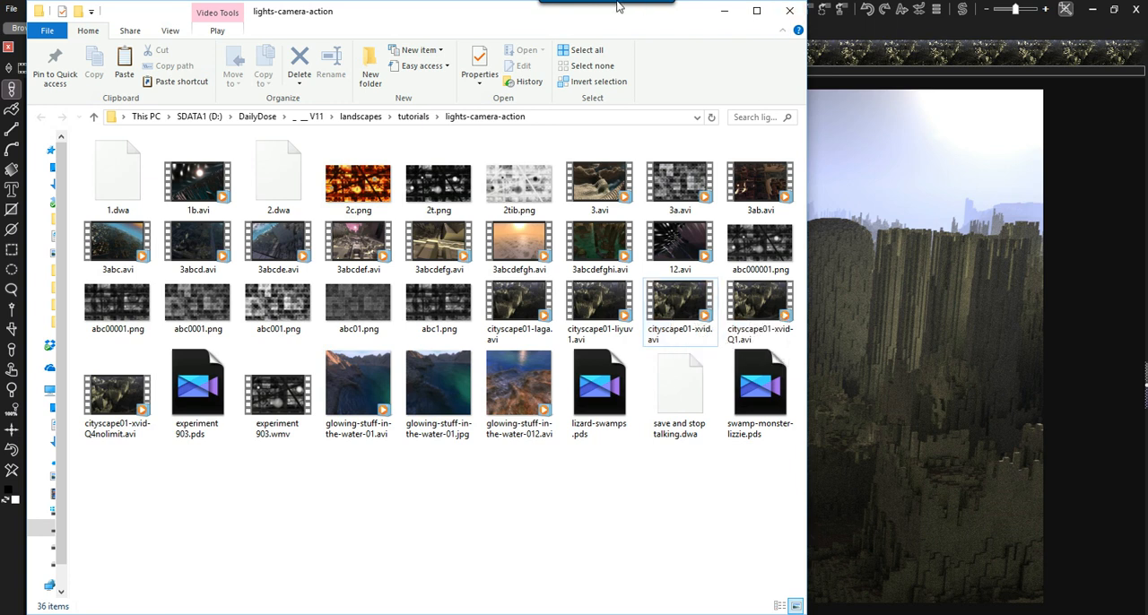
- Reposition the File Explorer window over Howler and display the full path of the lights-camera-action folder
left_click_drag(608, 21, 632, 86)
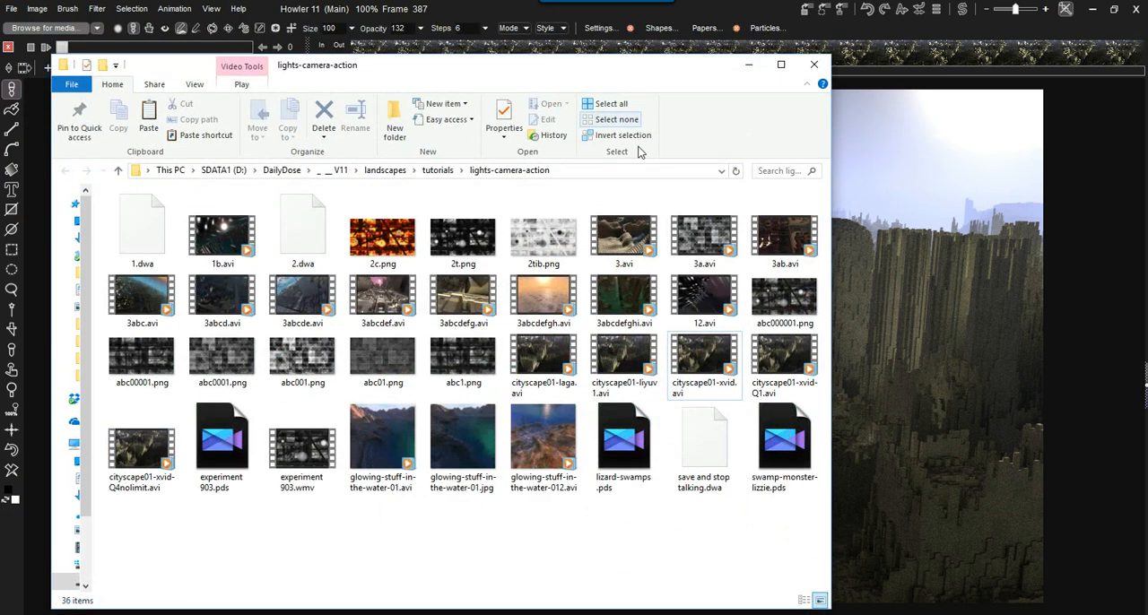
left_click(621, 170)
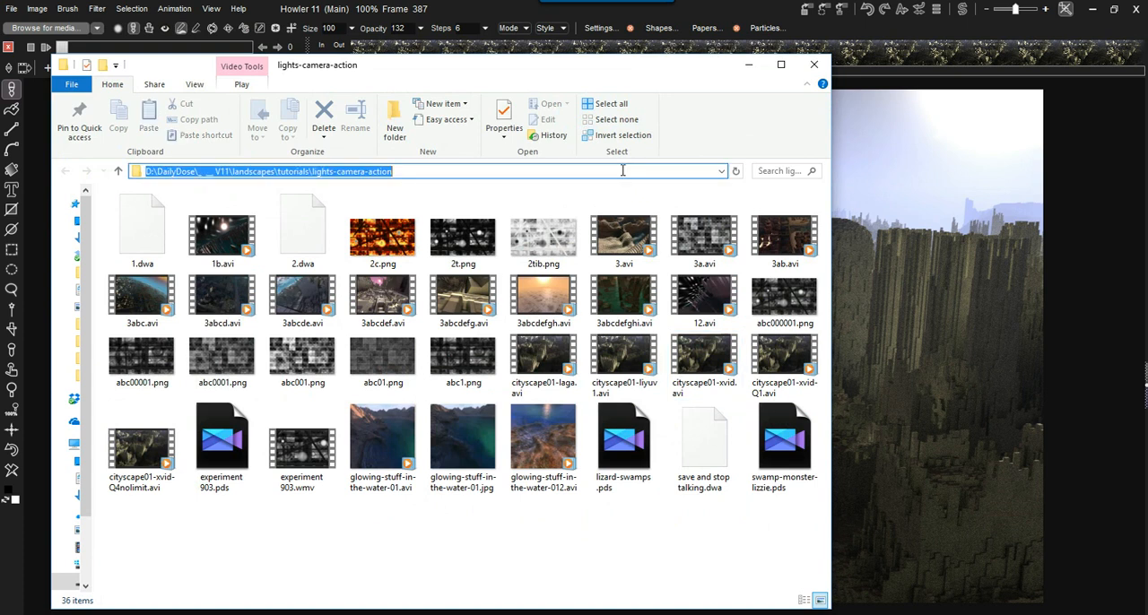
left_click_drag(592, 58, 592, 284)
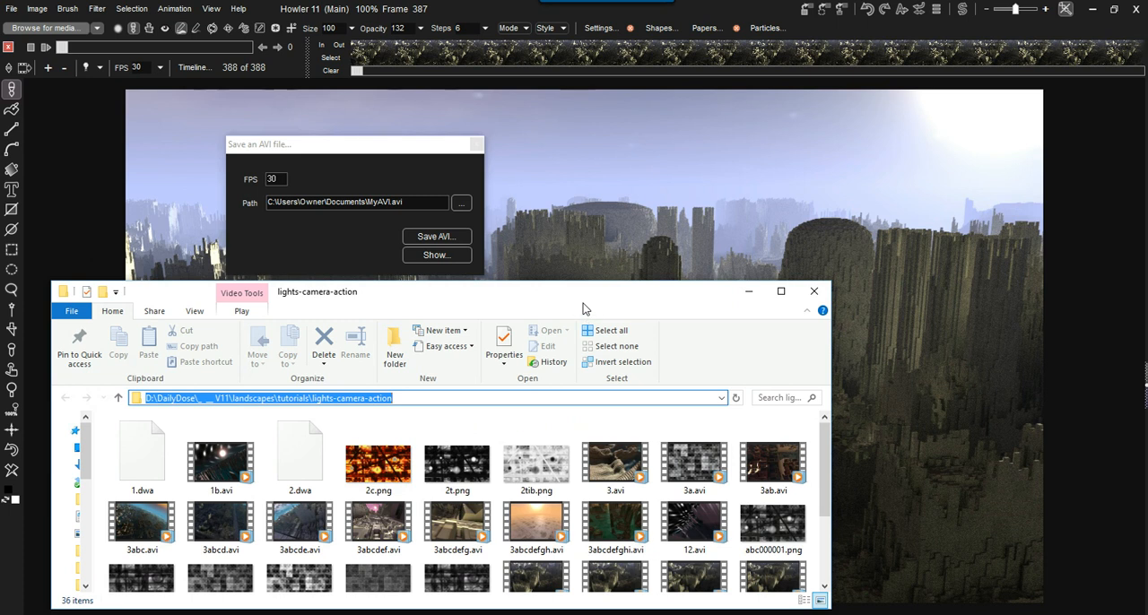
left_click_drag(569, 288, 564, 166)
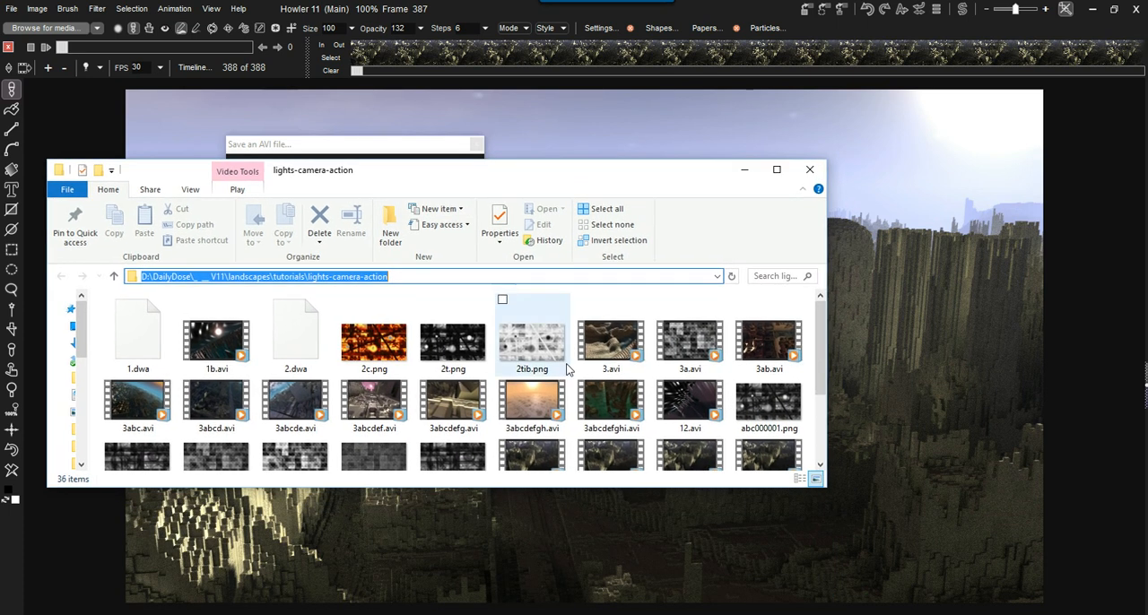
- Select cityscape01-liyuv1.avi and then cityscape01-xvid.avi to compare their file sizes
left_click(613, 453)
scroll(617, 440, "down", 2)
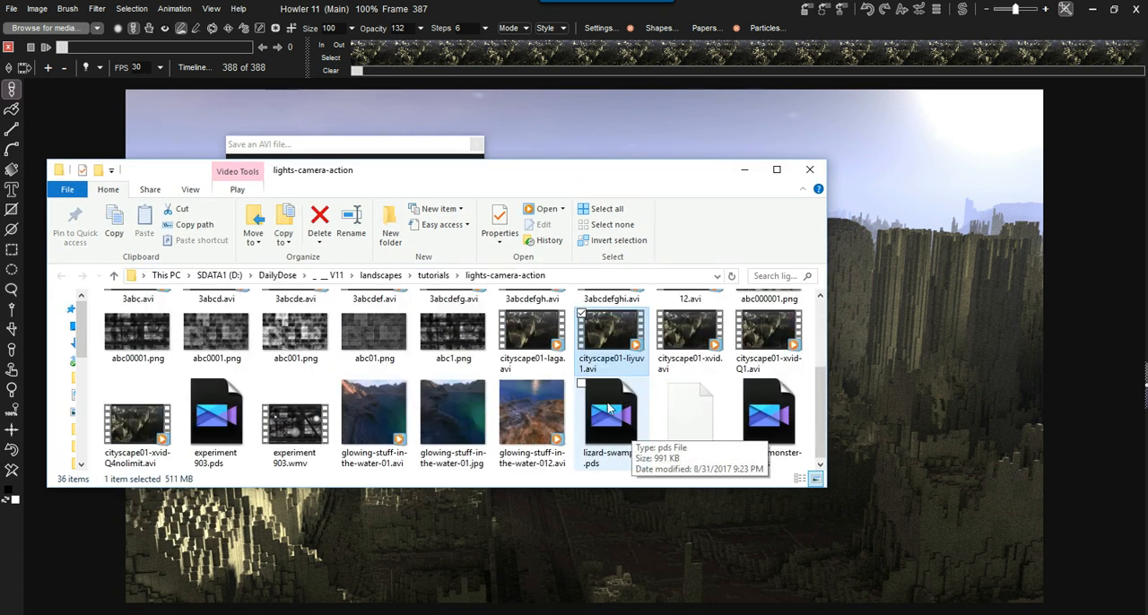
left_click(675, 334)
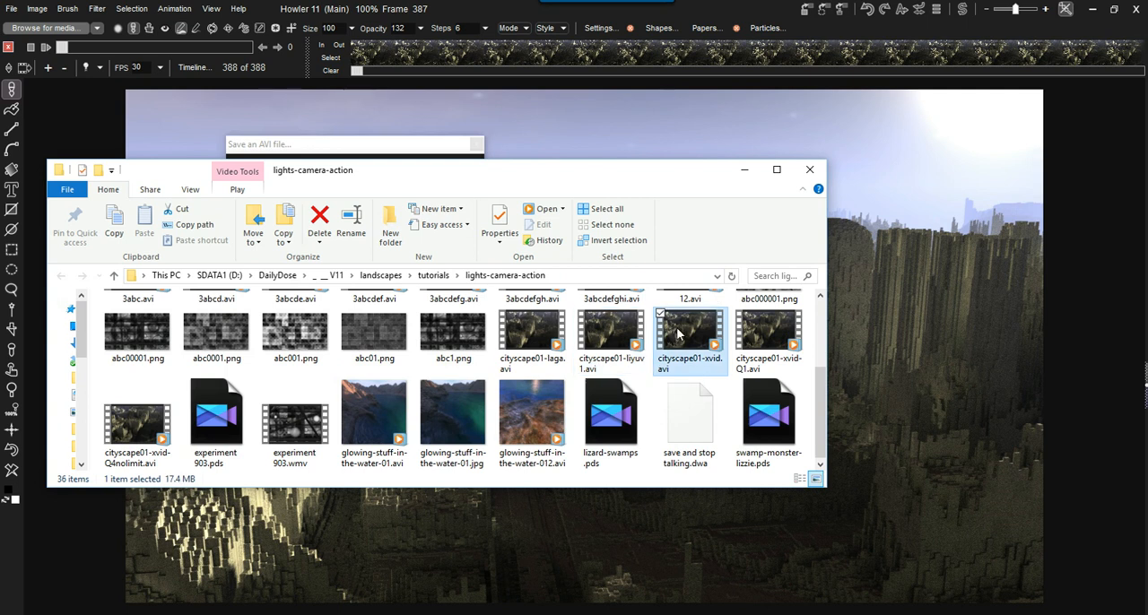
- Watch cityscape01-xvid.avi in the media player and close the player
double_click(678, 334)
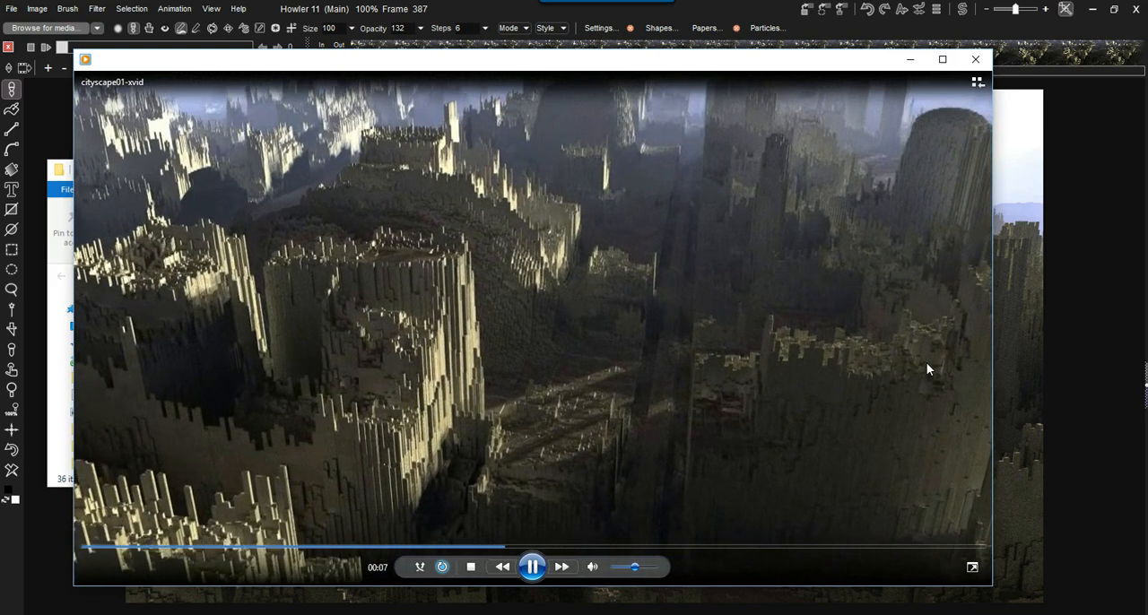
left_click(977, 60)
- Move the File Explorer window off the Save an AVI file dialog and close that dialog without saving
left_click_drag(605, 179, 619, 294)
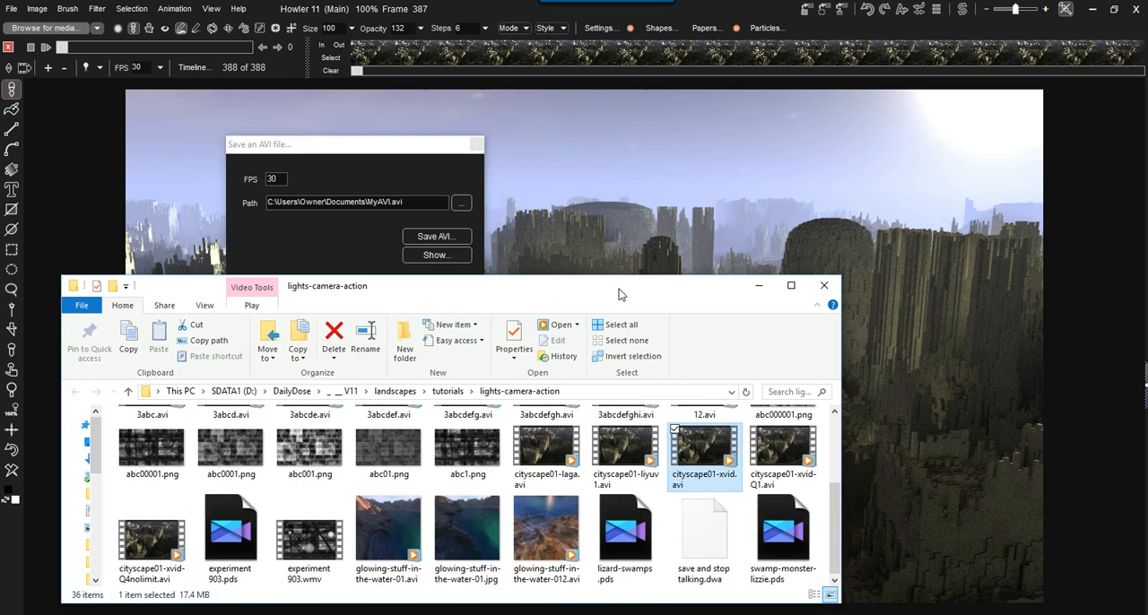
left_click(393, 147)
left_click(477, 145)
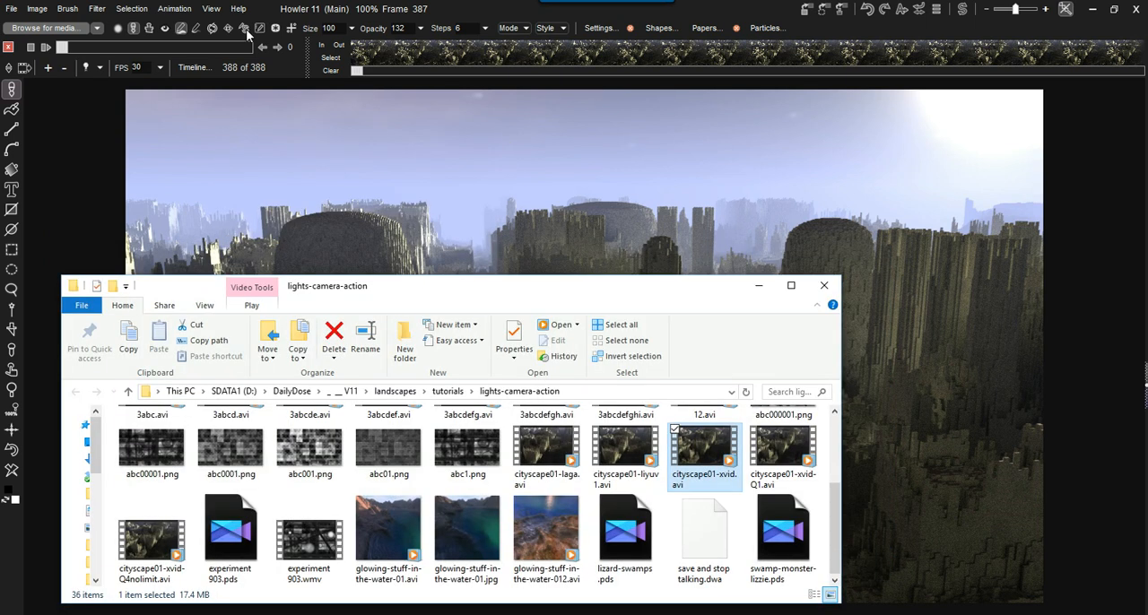
- Start loading an AVI as the animation and display the full path of the lights-camera-action folder
left_click(173, 9)
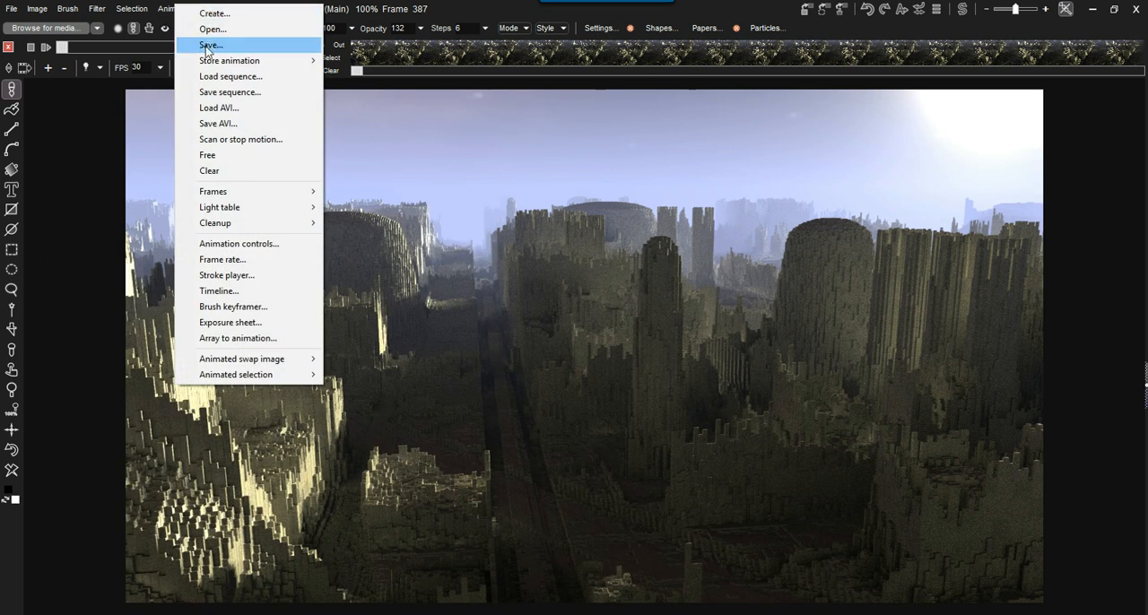
left_click(221, 108)
left_click(766, 96)
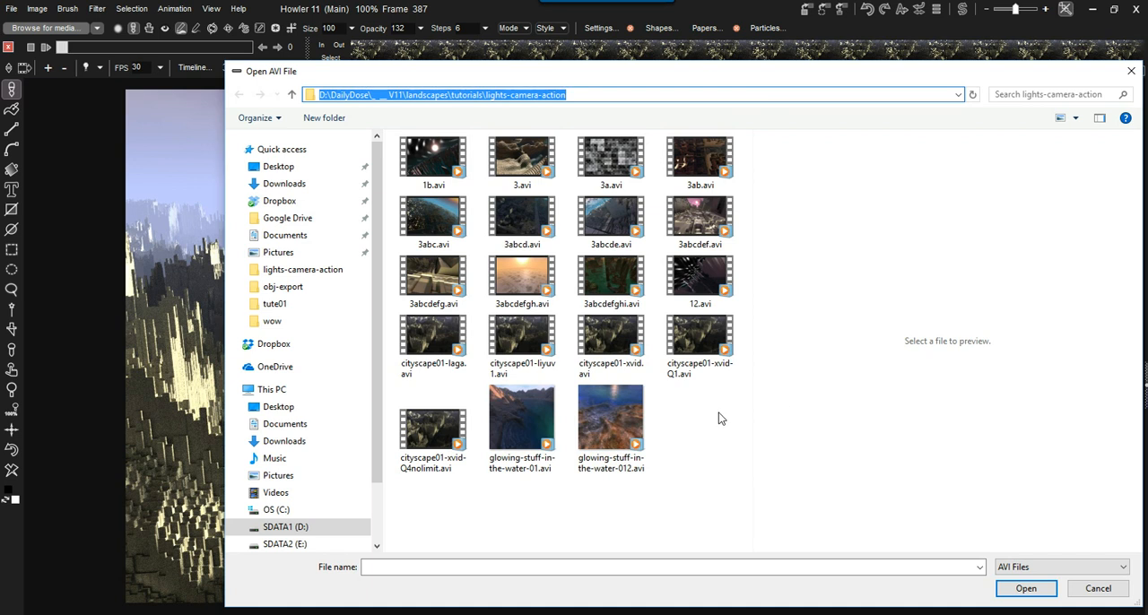
- Choose cityscape01-xvid-Q1.avi as the file to load, watch it in the media player, and close the player
left_click(700, 336)
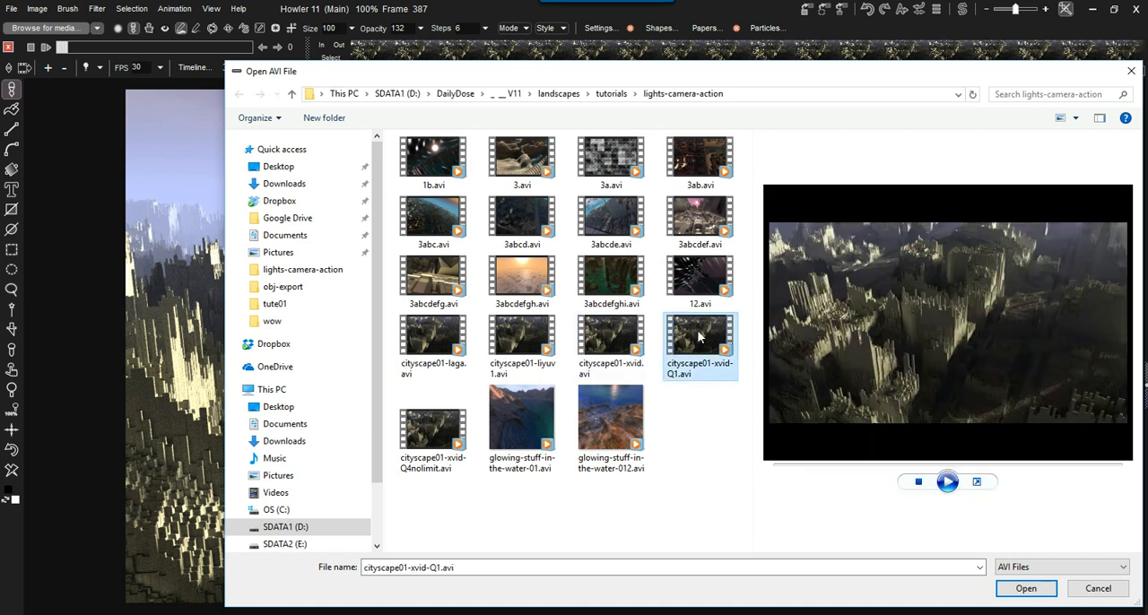
left_click(611, 327)
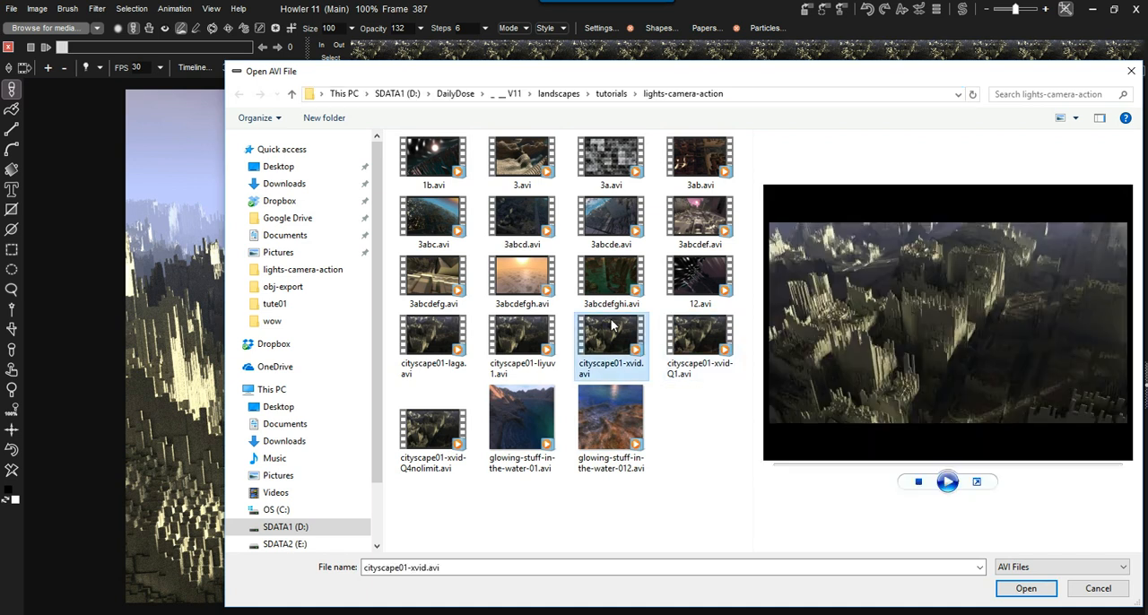
left_click(690, 339)
right_click(687, 337)
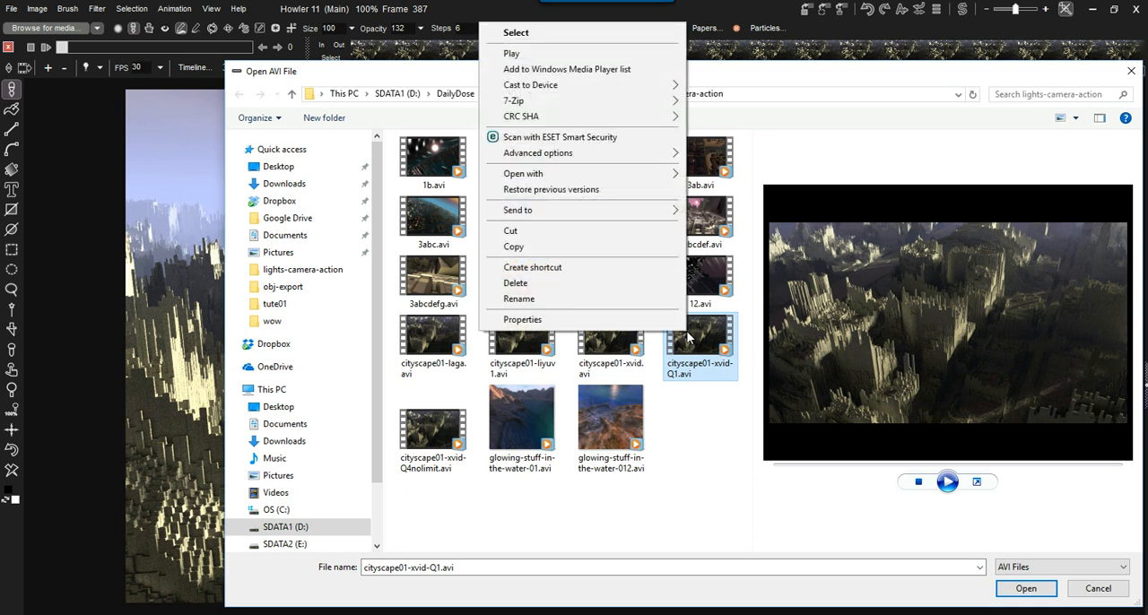
left_click(544, 52)
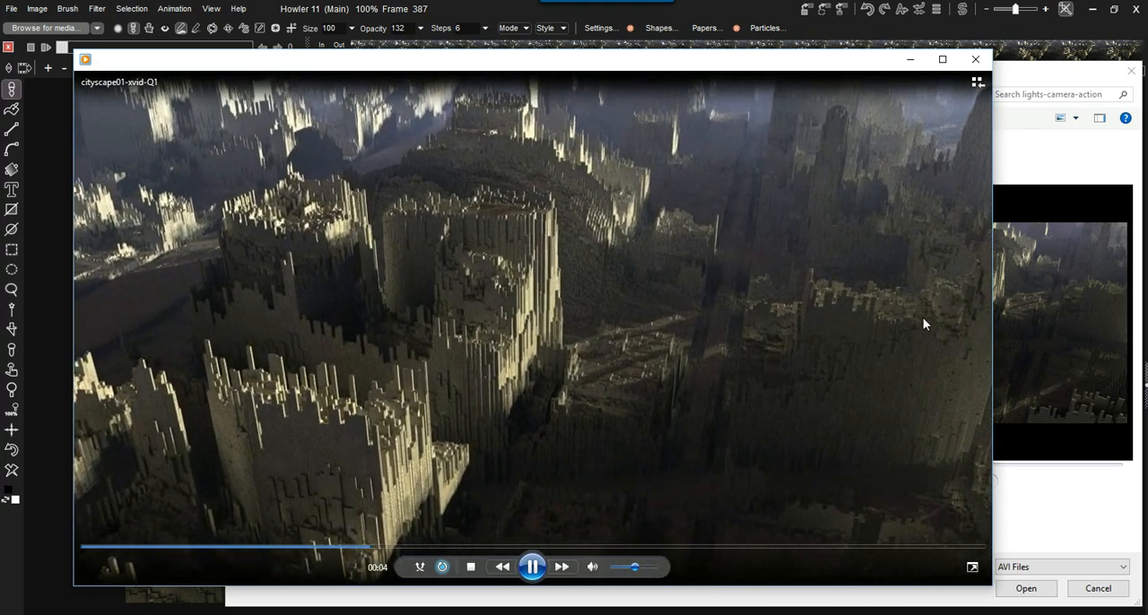
left_click(974, 59)
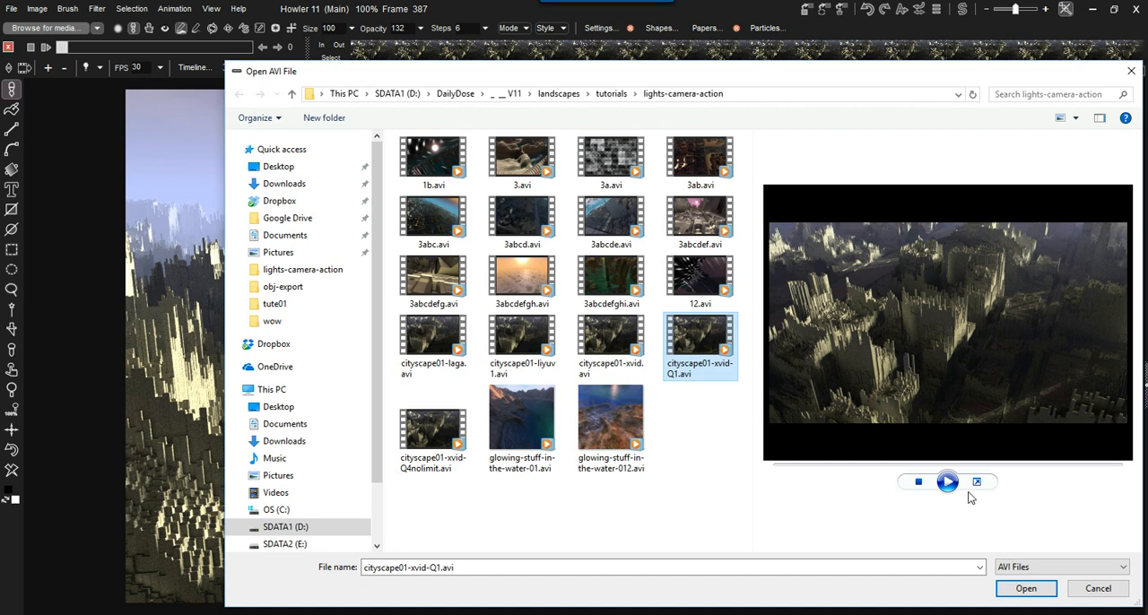
- Load the chosen cityscape01-xvid-Q1.avi with its full segment, frames 0 to 387, and play the animation
left_click(1026, 588)
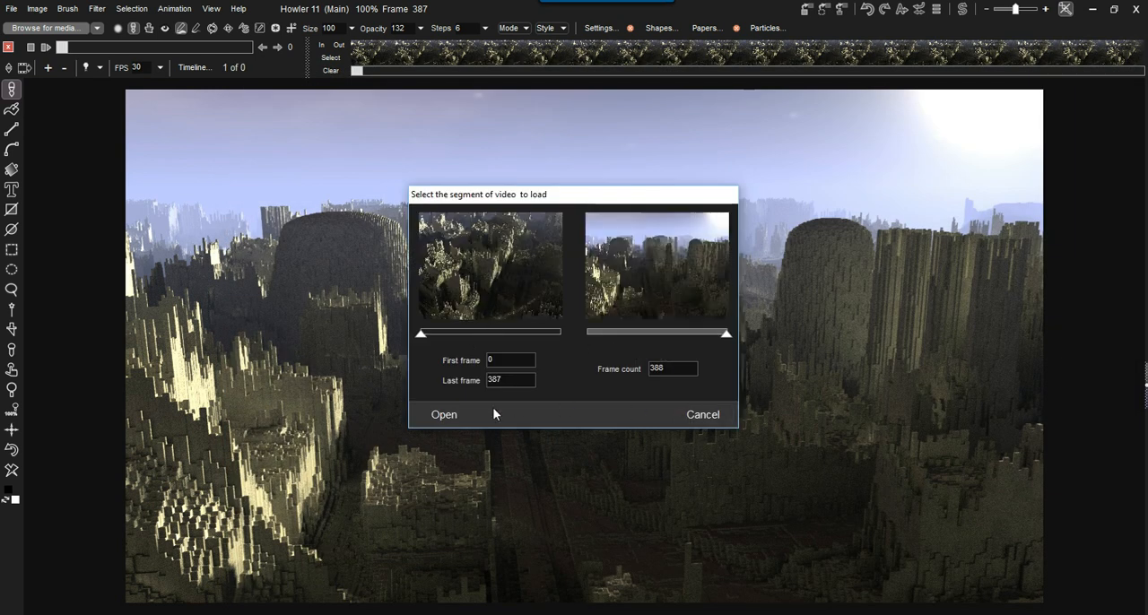
left_click(442, 418)
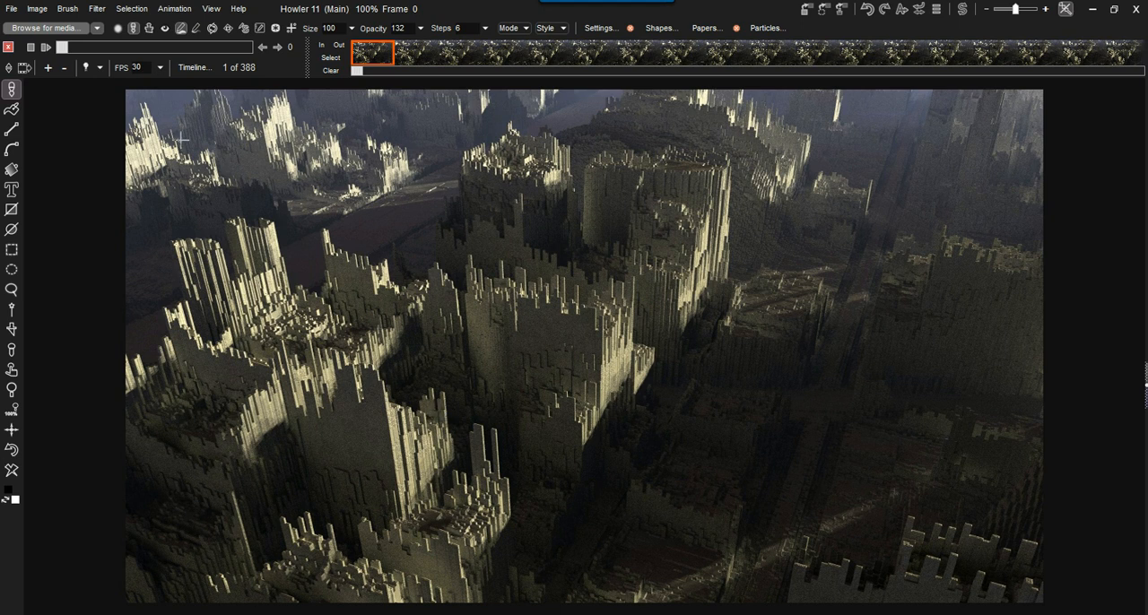
left_click(46, 48)
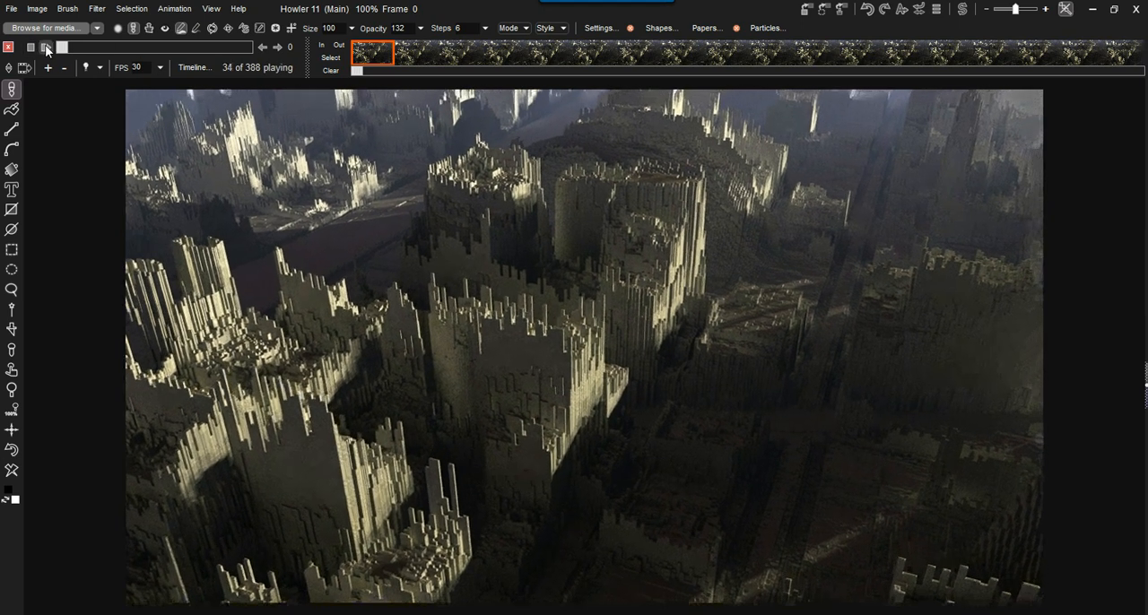